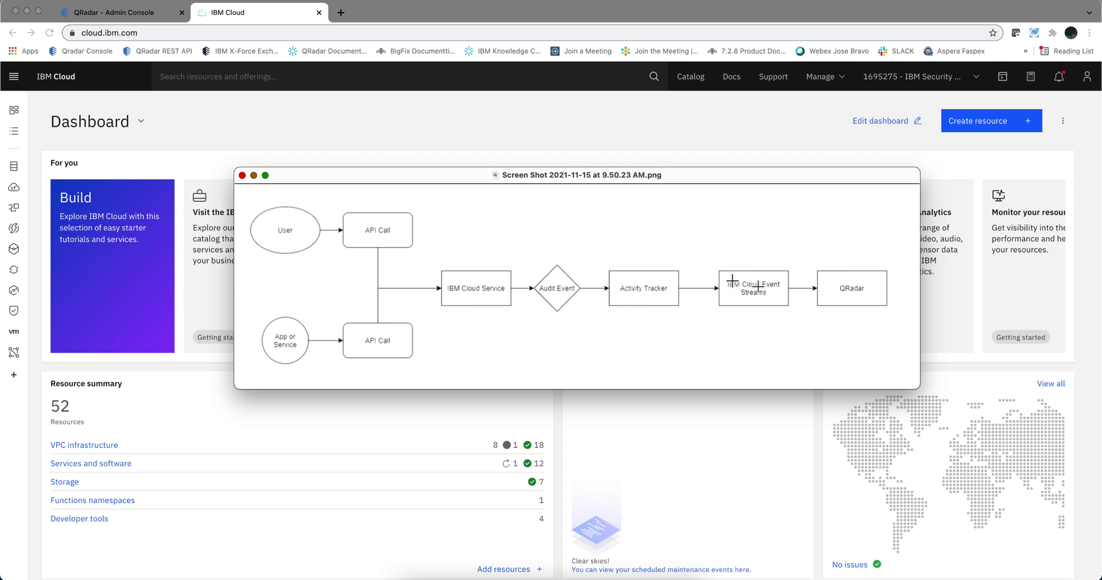
Step: Minimize the Preview window with the audit-event flow diagram to reveal the IBM Cloud dashboard
left_click(254, 175)
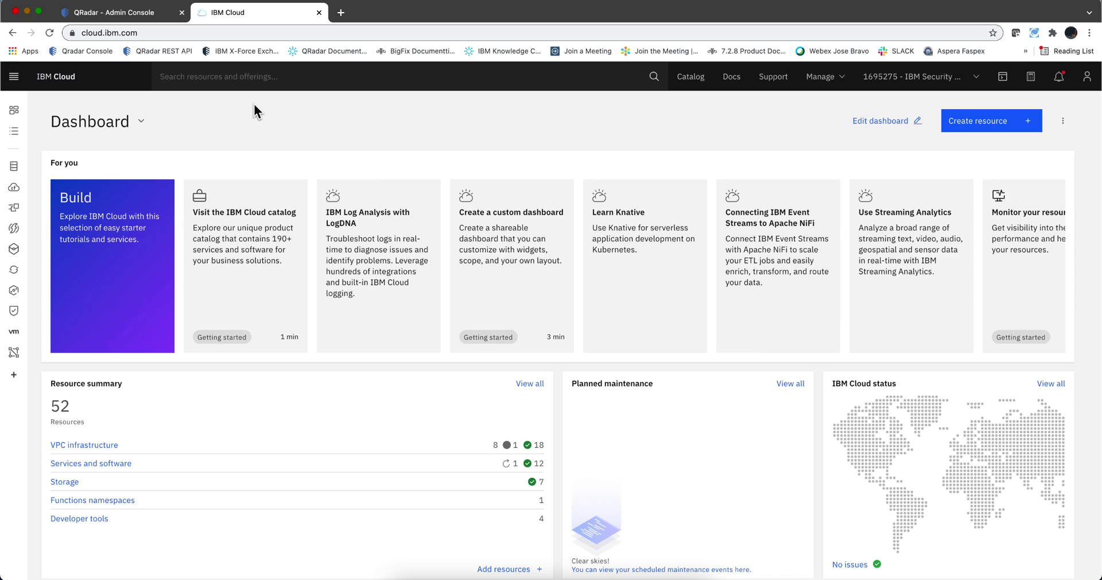
Step: Search IBM Cloud for 'activity tracker' and open the Activity Tracker catalog entry
left_click(254, 78)
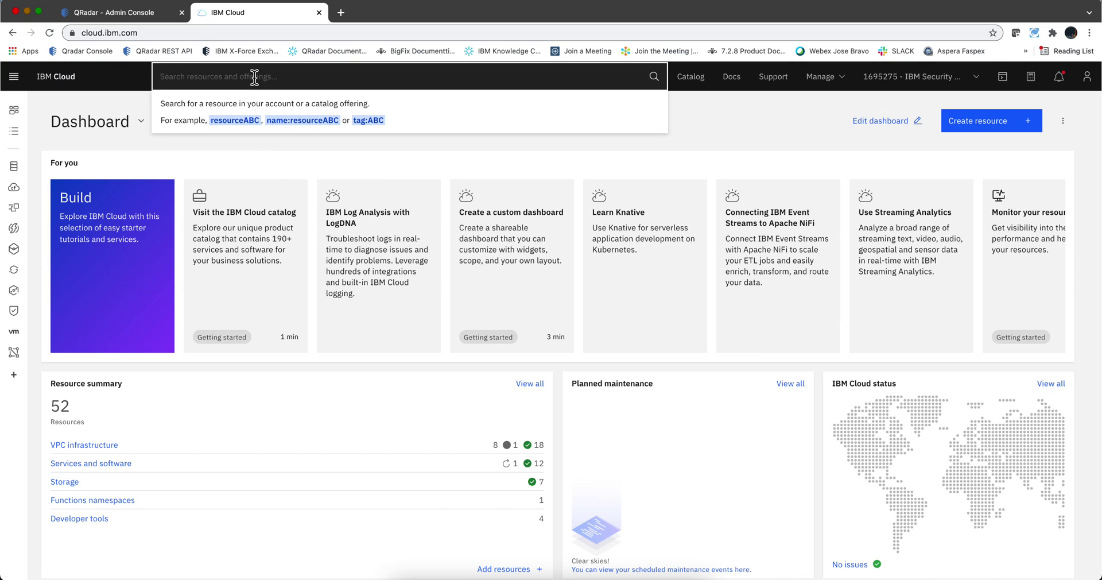
type("activit")
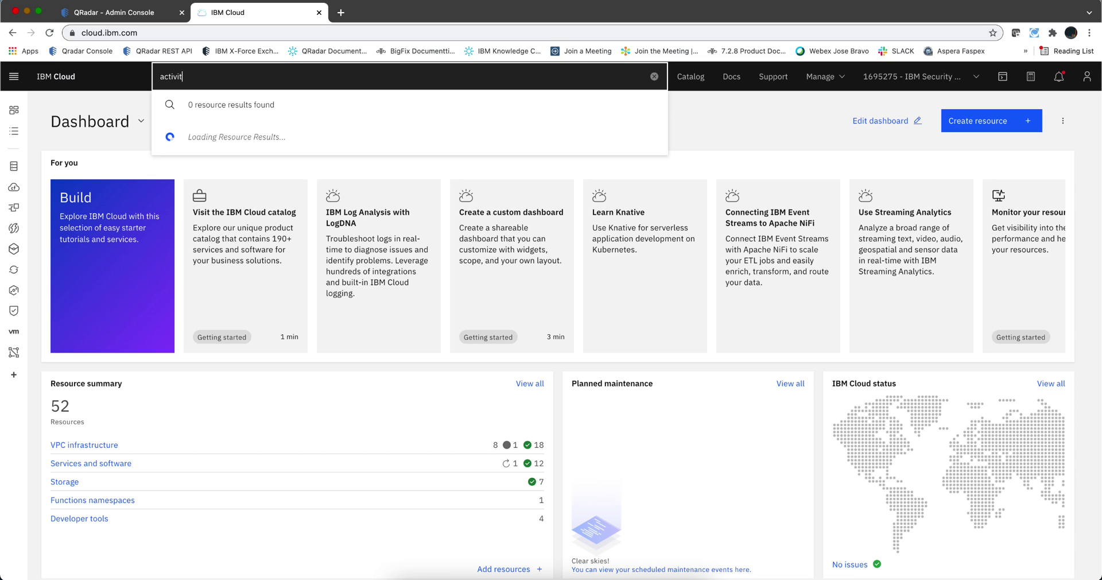
type("y tracker")
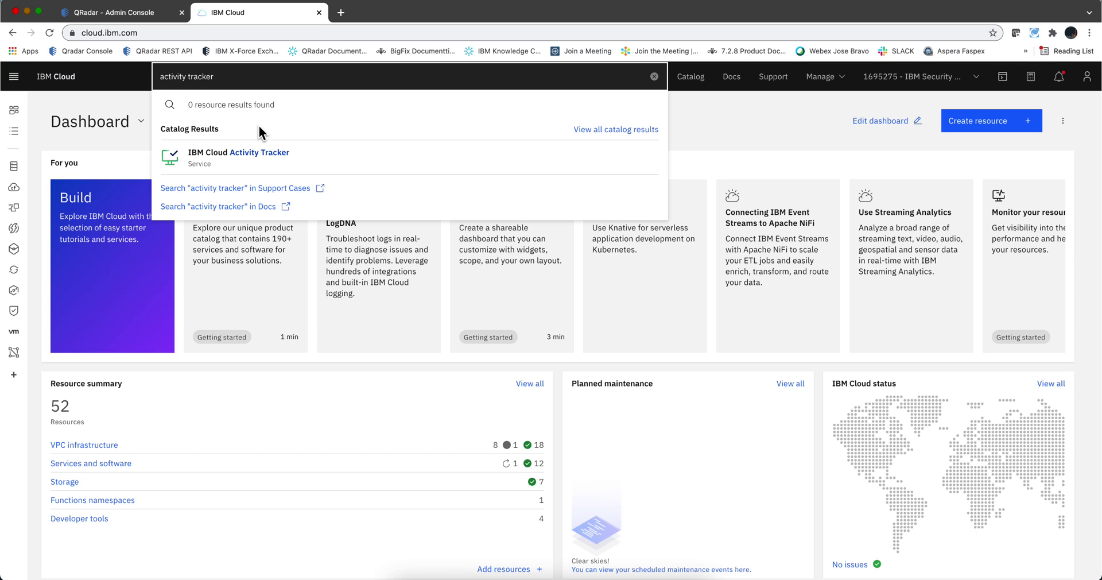
left_click(251, 161)
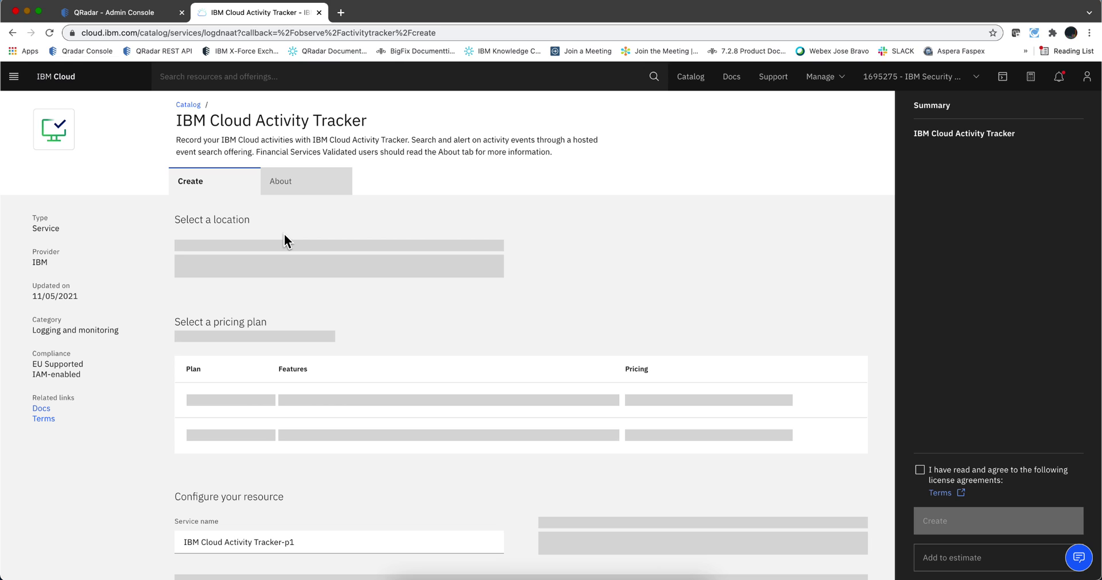
Step: Create IBM Cloud Activity Tracker-p1 in Washington DC (us-east) on the 7 day Event Search plan
left_click(294, 268)
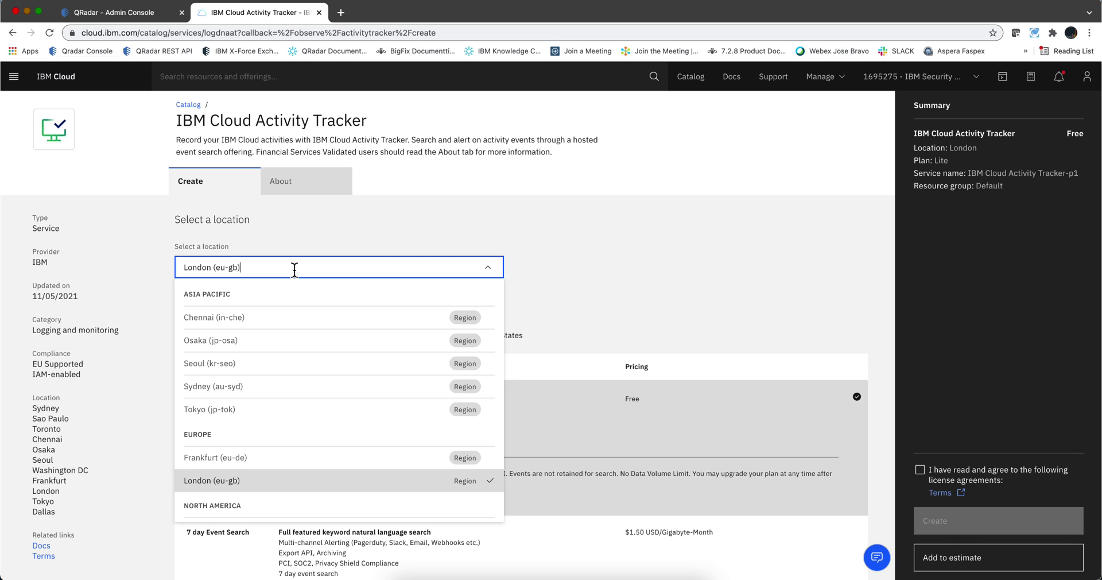
scroll(294, 270, "down", 5)
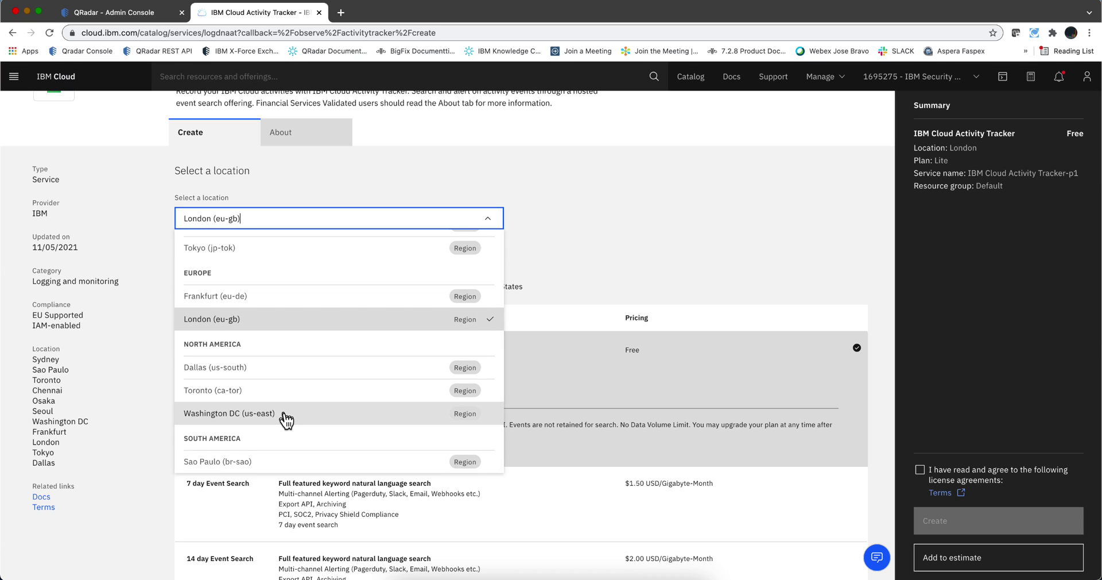
left_click(285, 418)
scroll(278, 413, "down", 3)
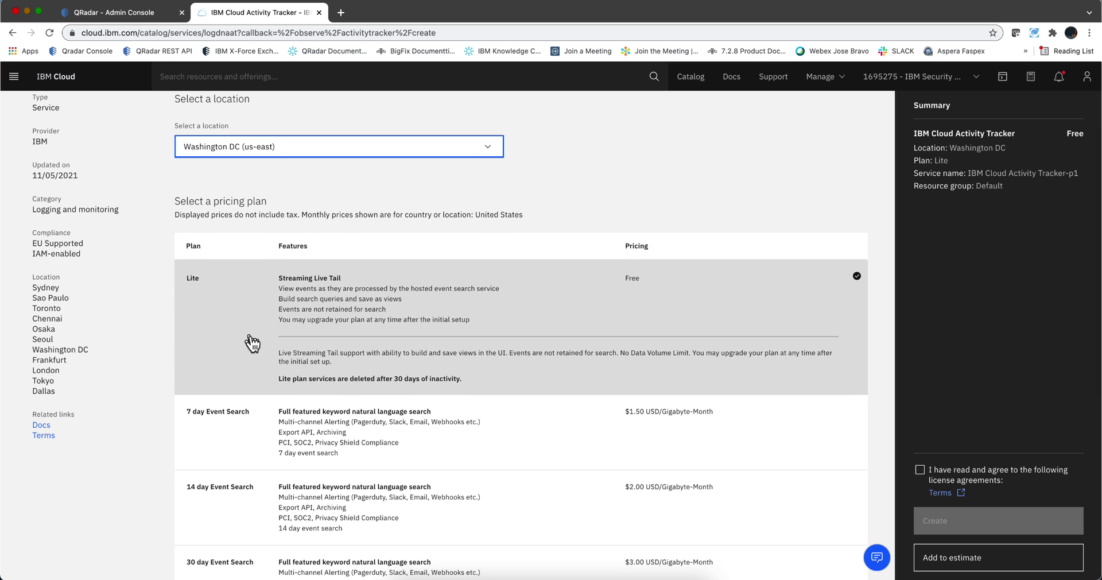
left_click(263, 429)
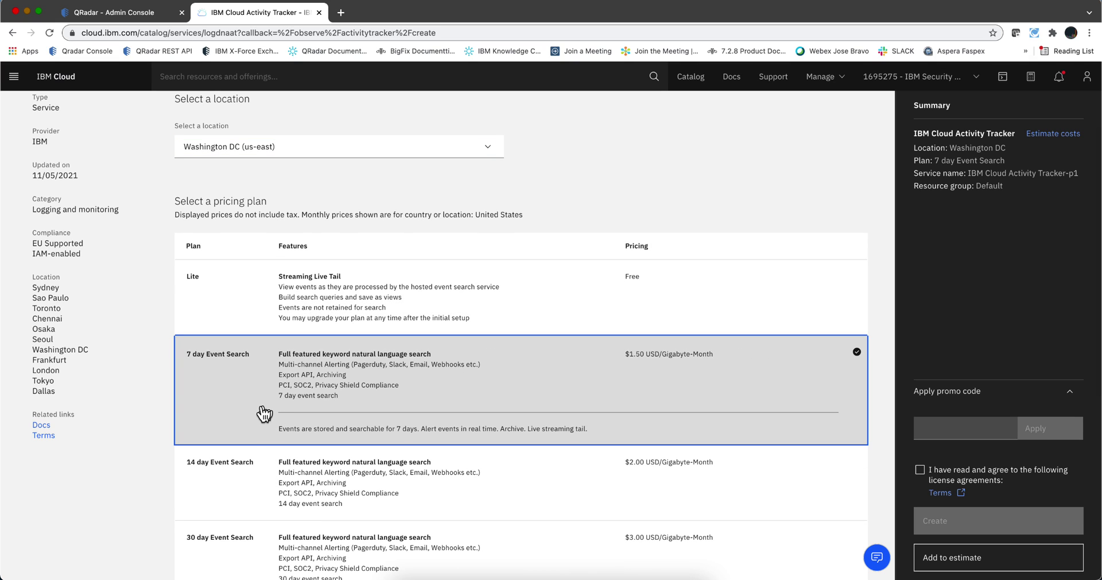
scroll(251, 407, "down", 10)
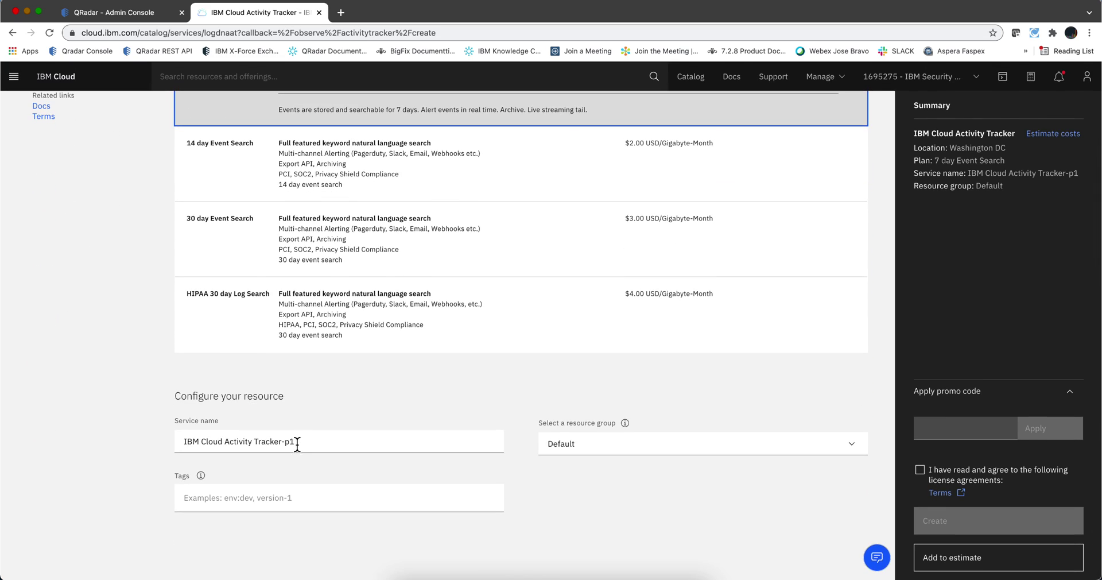
left_click_drag(296, 443, 176, 441)
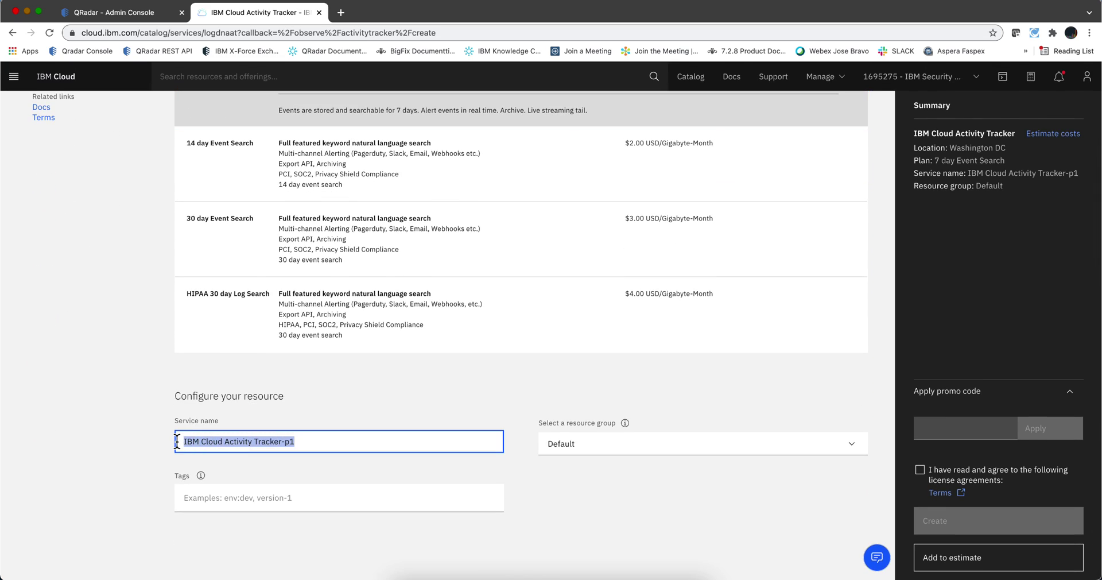
left_click(919, 470)
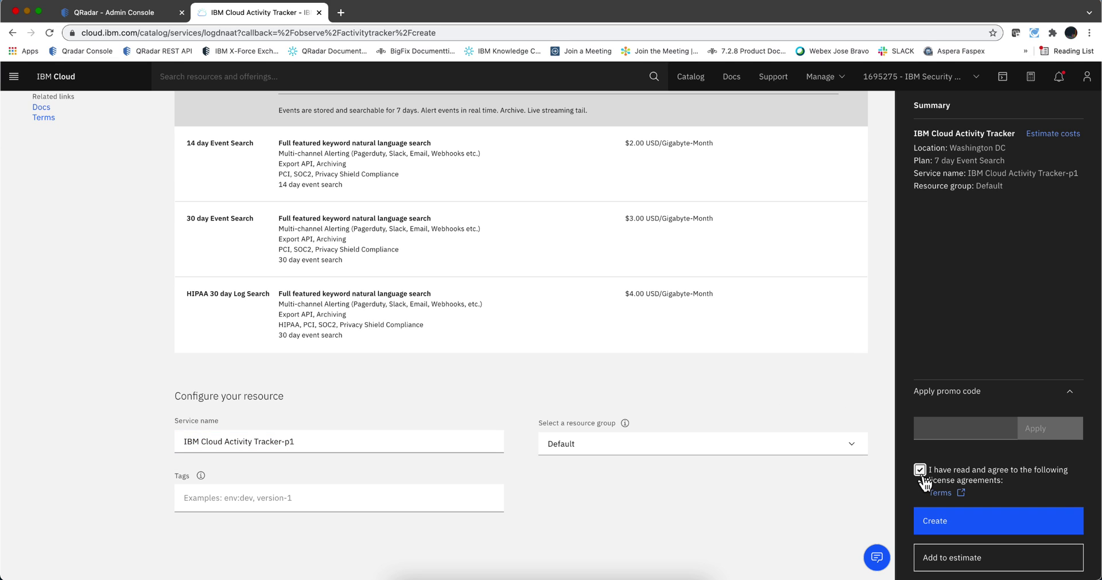
left_click(957, 520)
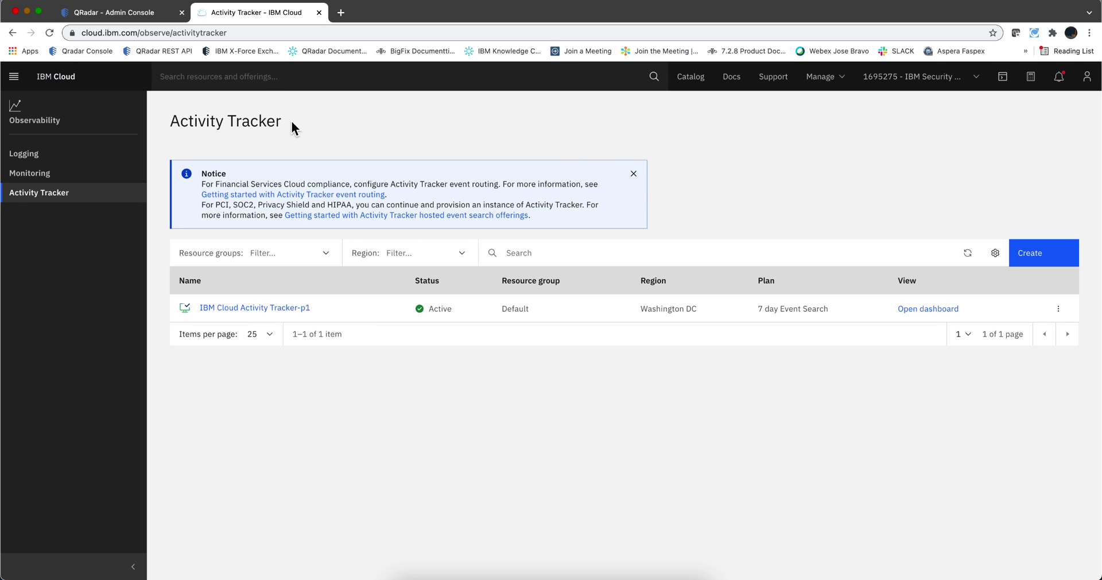
Step: Glance at the flow diagram, then search 'event stream' and open the Event Streams catalog entry
left_click(555, 576)
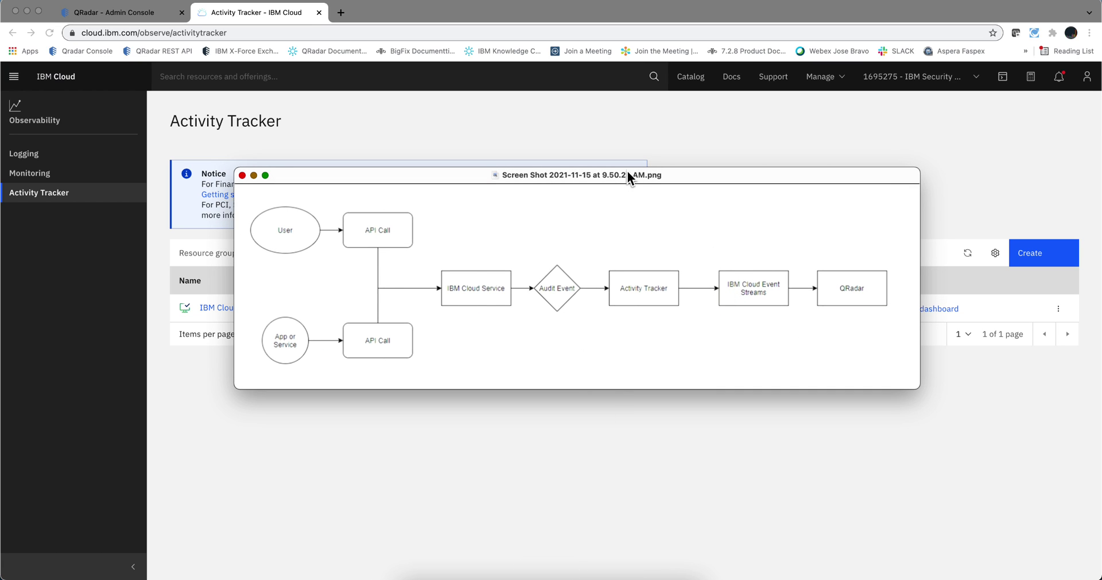
left_click(626, 120)
left_click(265, 80)
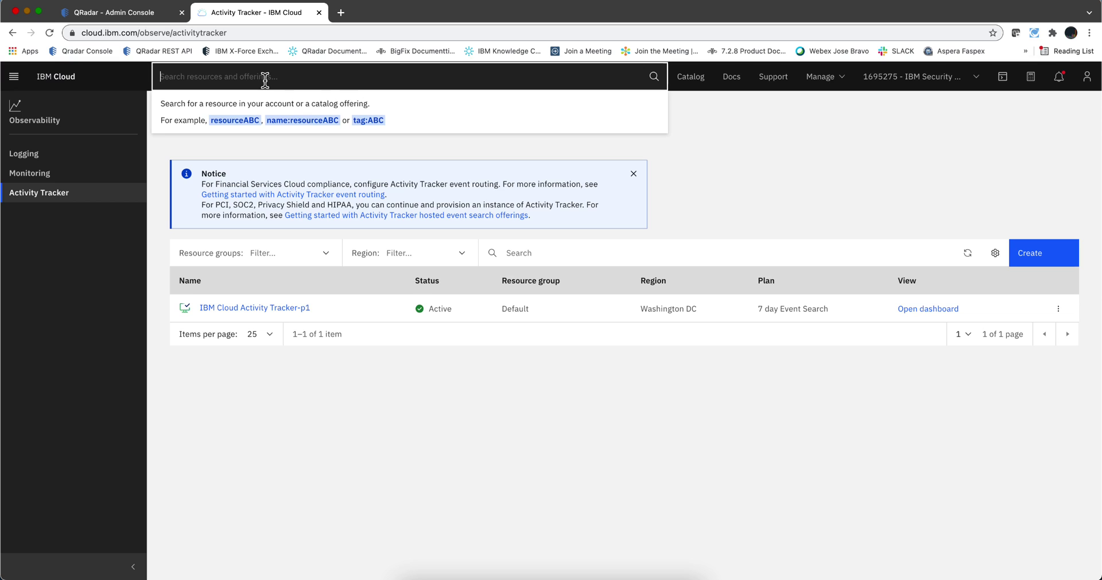
type("event")
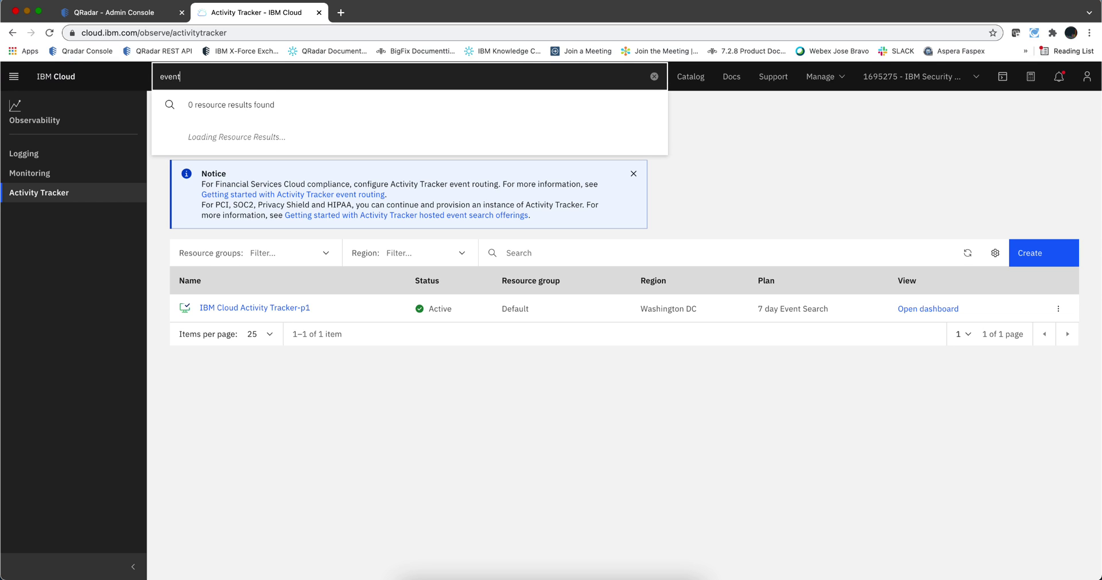
type(" stream")
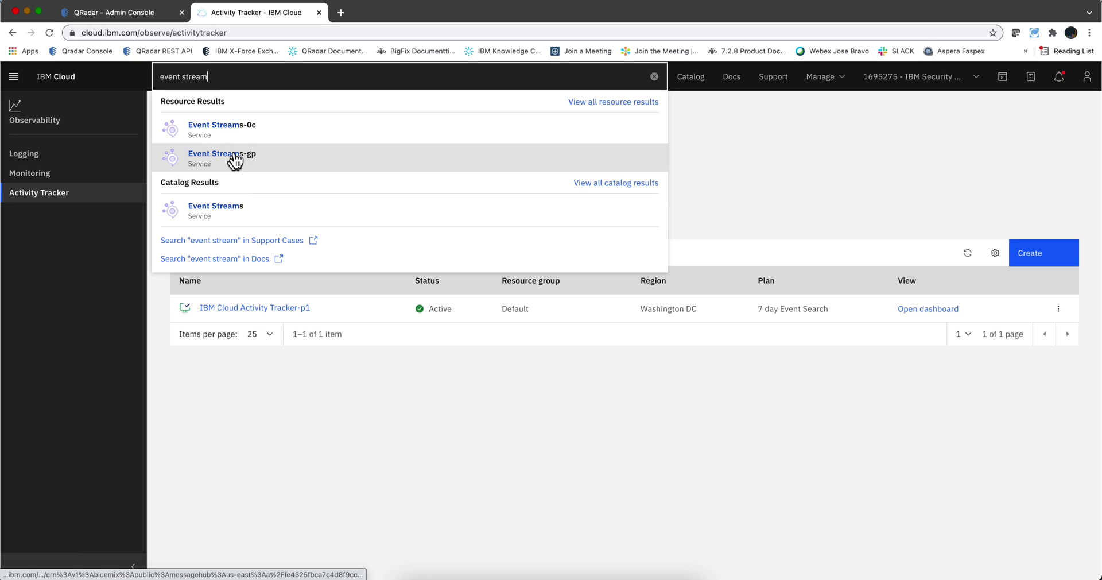
left_click(221, 217)
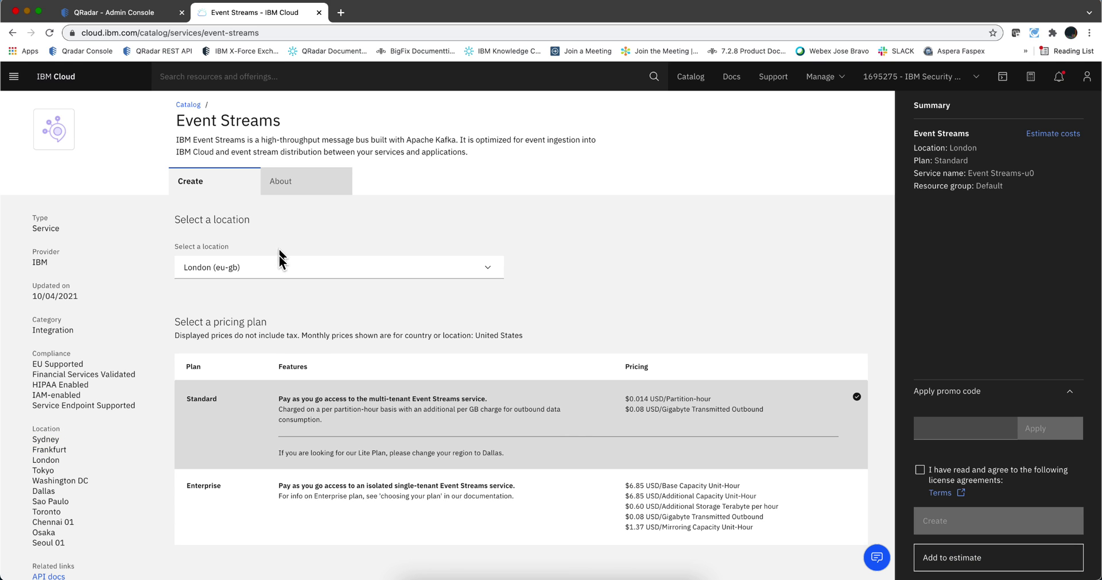
Step: Create Event Streams-u0 on the Standard plan in Washington DC (us-east), accepting the license
left_click(279, 262)
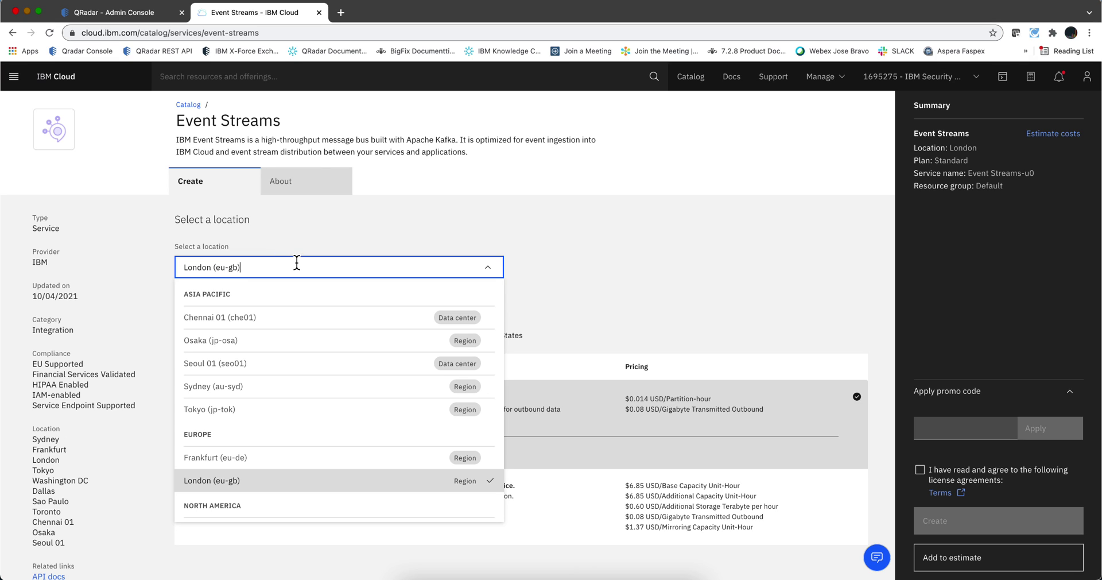
scroll(315, 317, "down", 3)
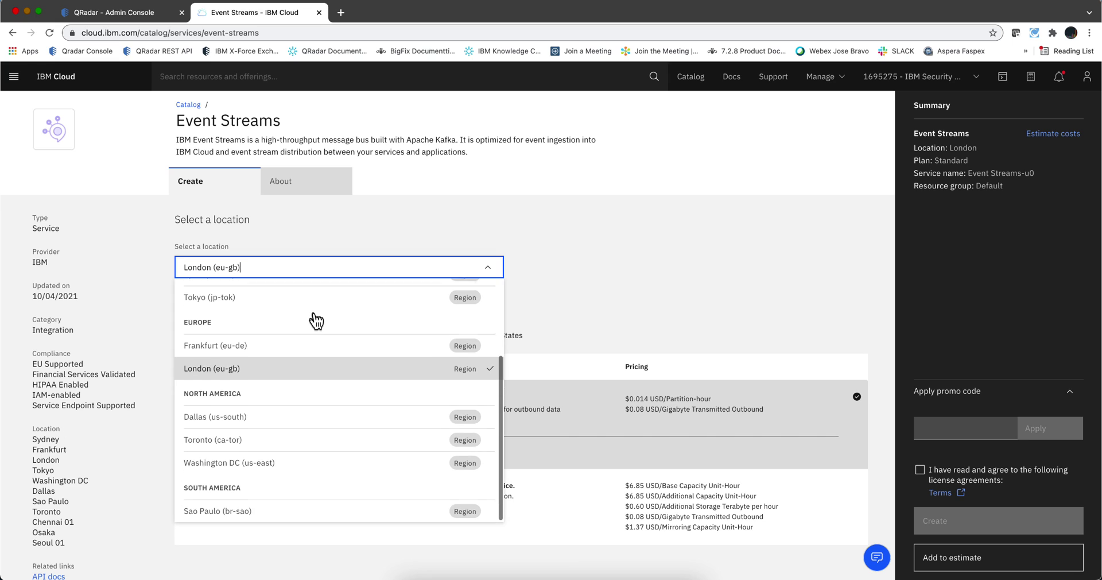
left_click(275, 466)
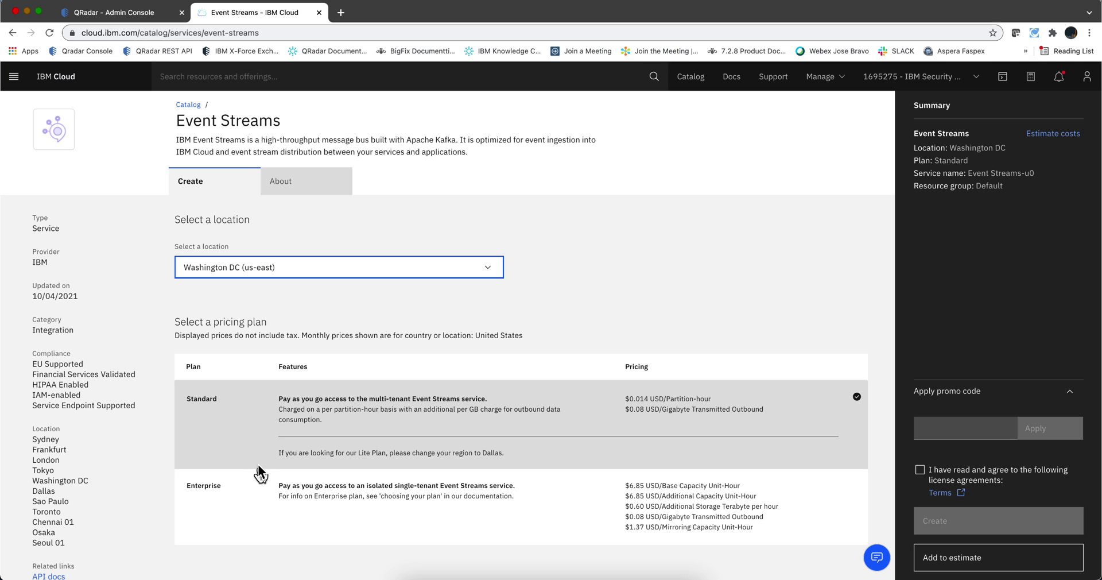
left_click(251, 431)
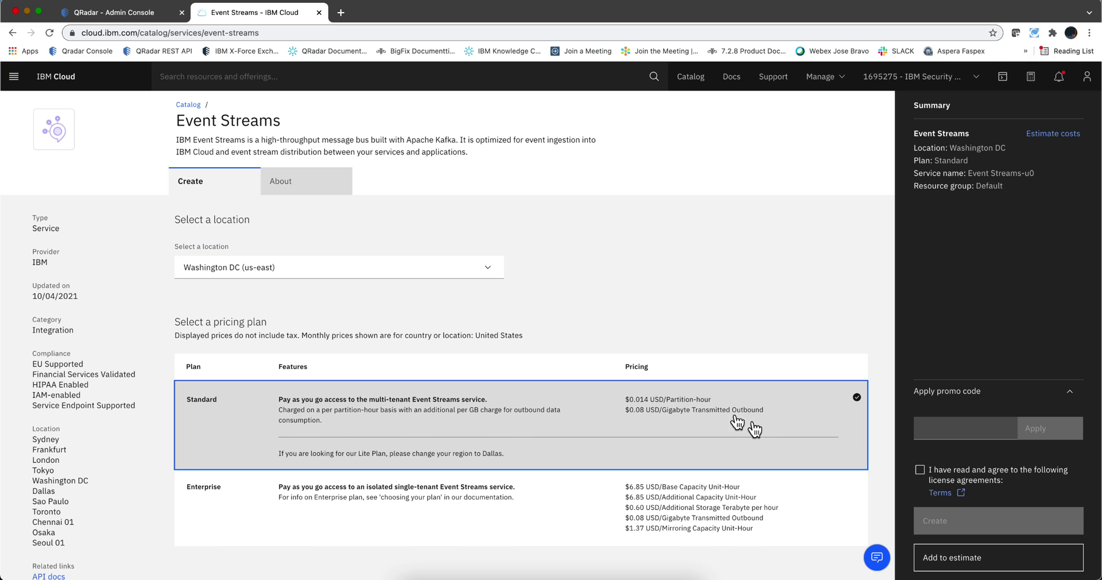
left_click(920, 470)
left_click(954, 519)
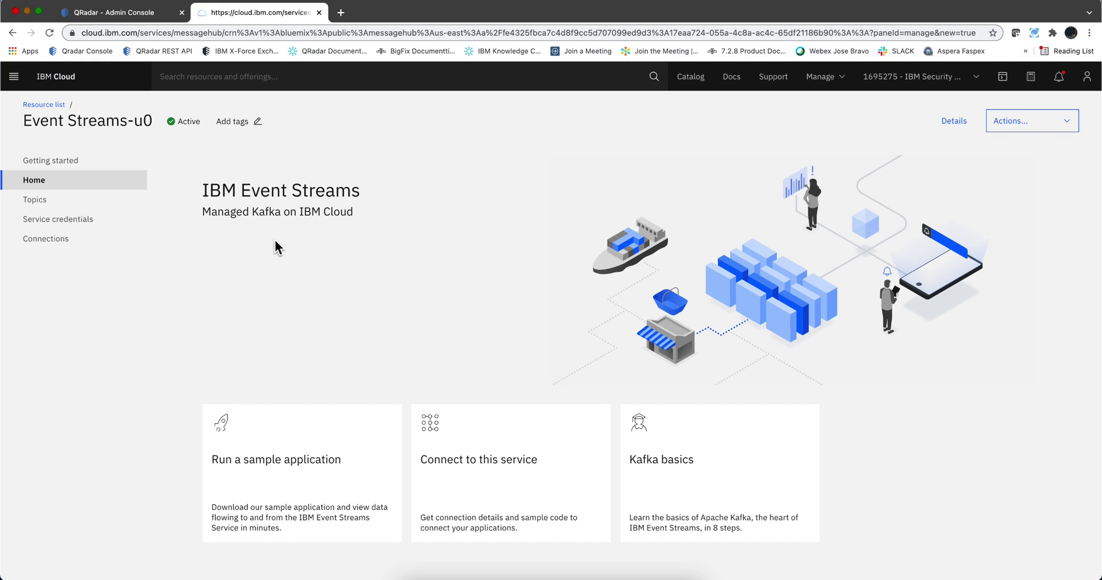
Step: Create the topic activity-tracker-qradar with 1 partition and the default 1 day retention
left_click(28, 204)
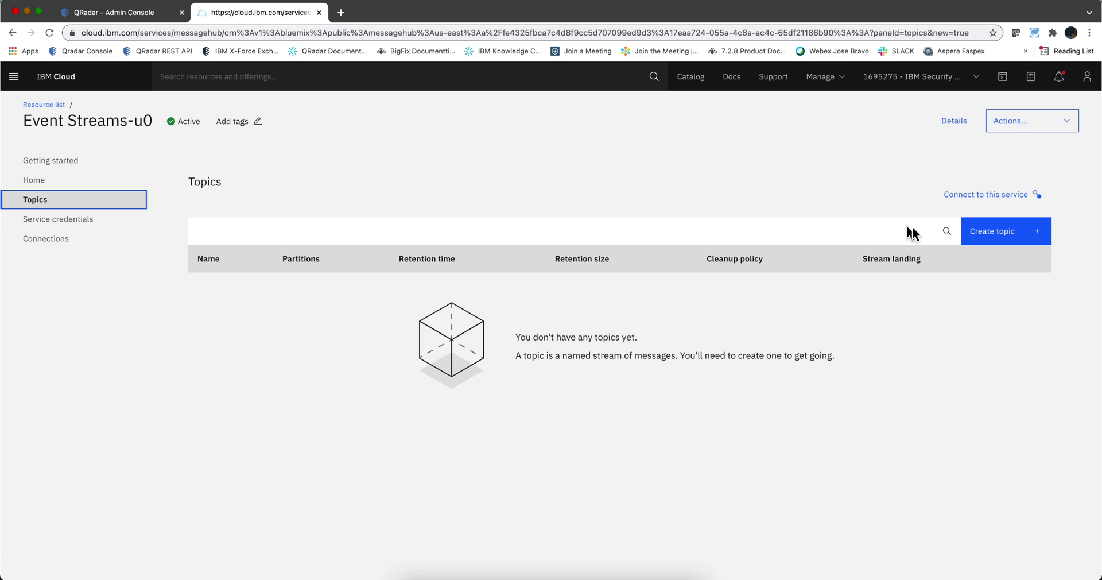
left_click(1001, 239)
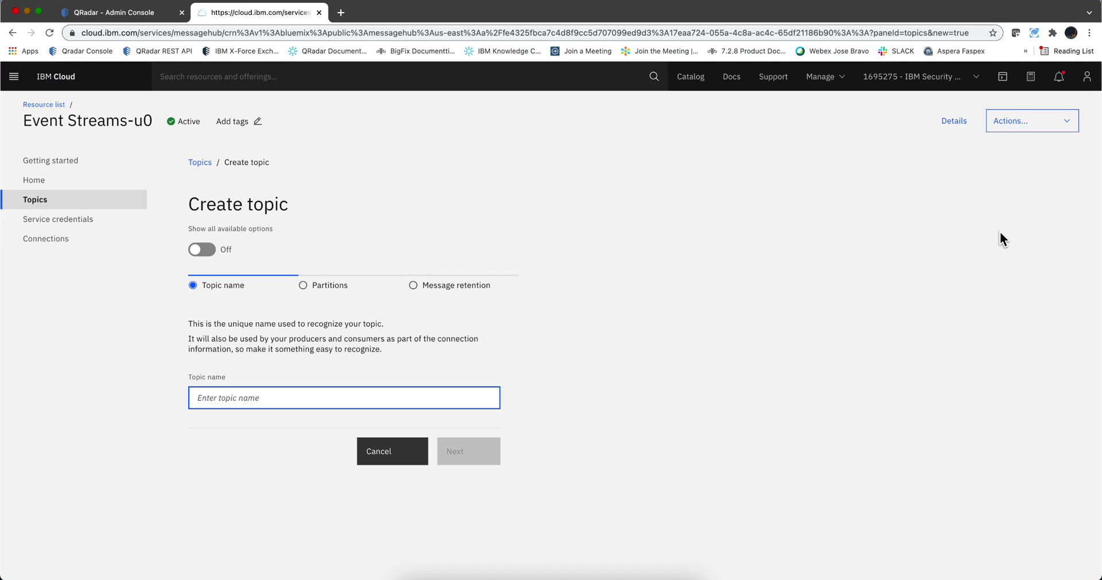
left_click(249, 404)
type("activity-tracker-")
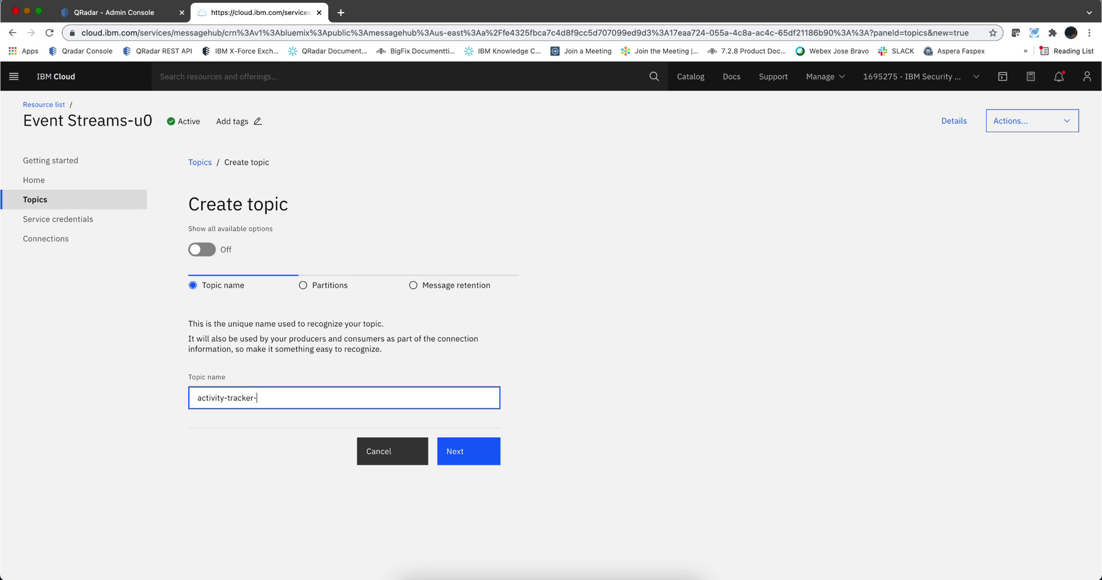
type("qradar")
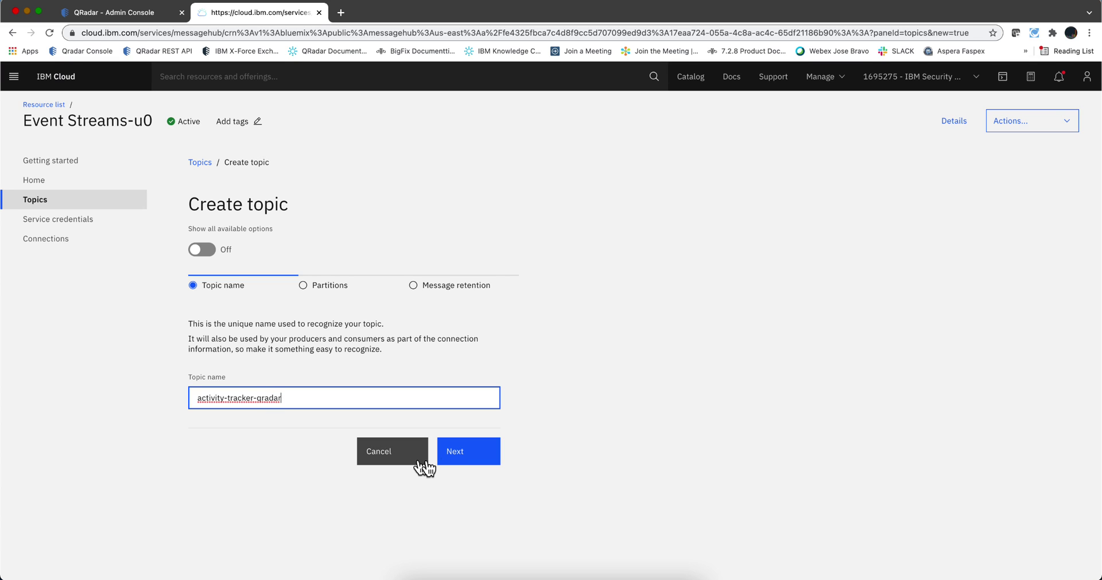
left_click(457, 451)
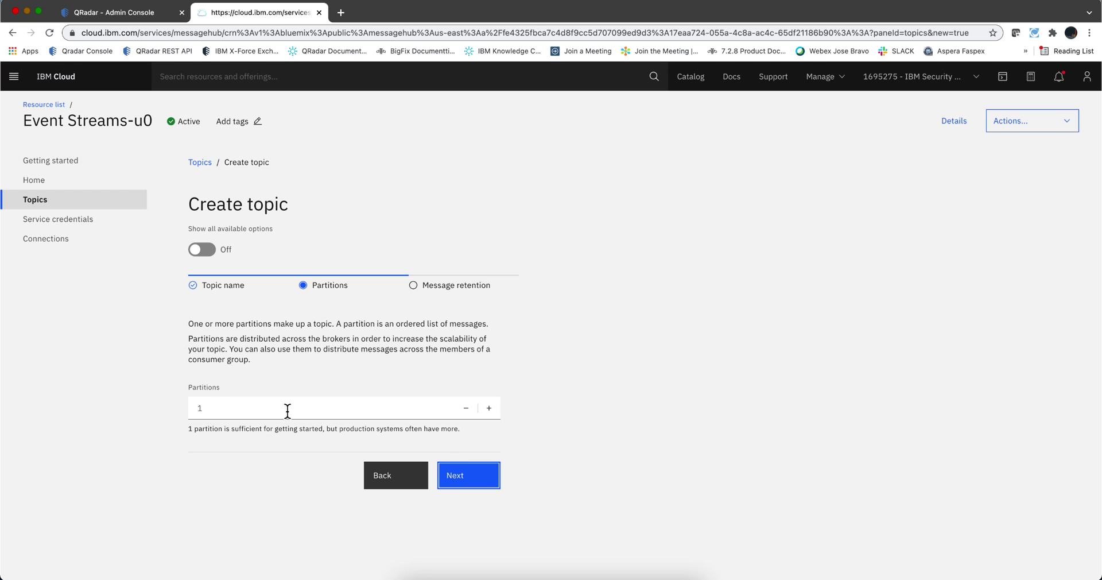
left_click(465, 476)
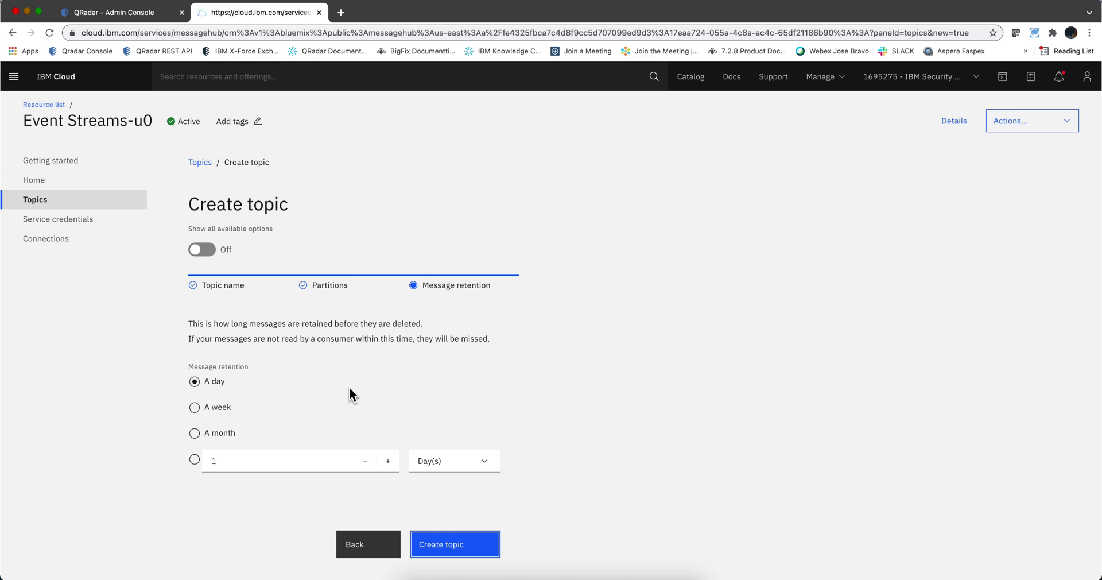
scroll(347, 384, "down", 2)
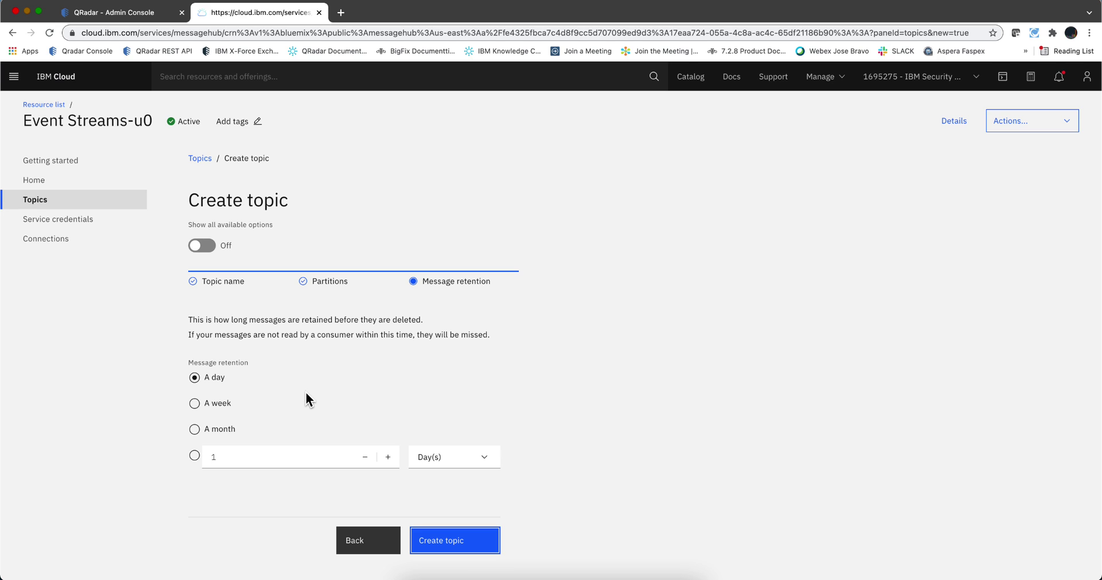
left_click(449, 545)
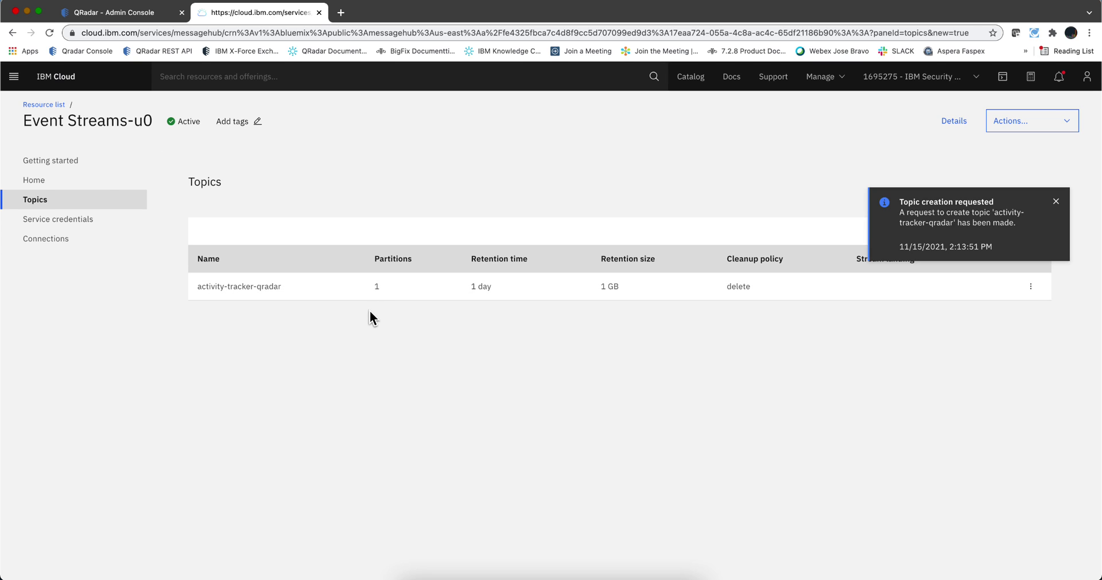
Step: Check the flow diagram in Preview, minimize it, and dismiss the 'Topic creation requested' notice
left_click(561, 568)
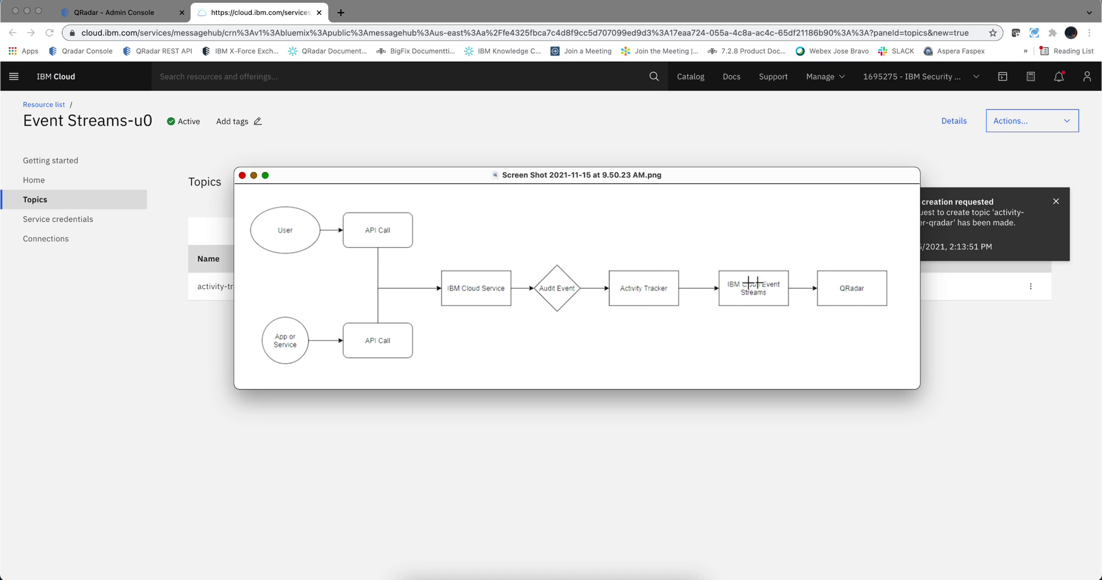
left_click(254, 175)
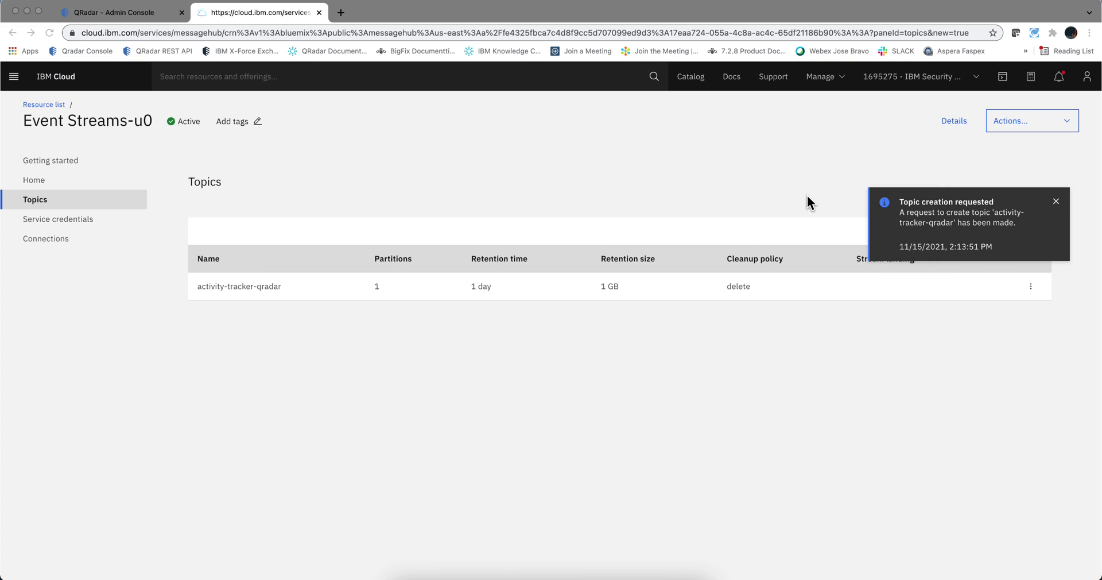
left_click(1056, 203)
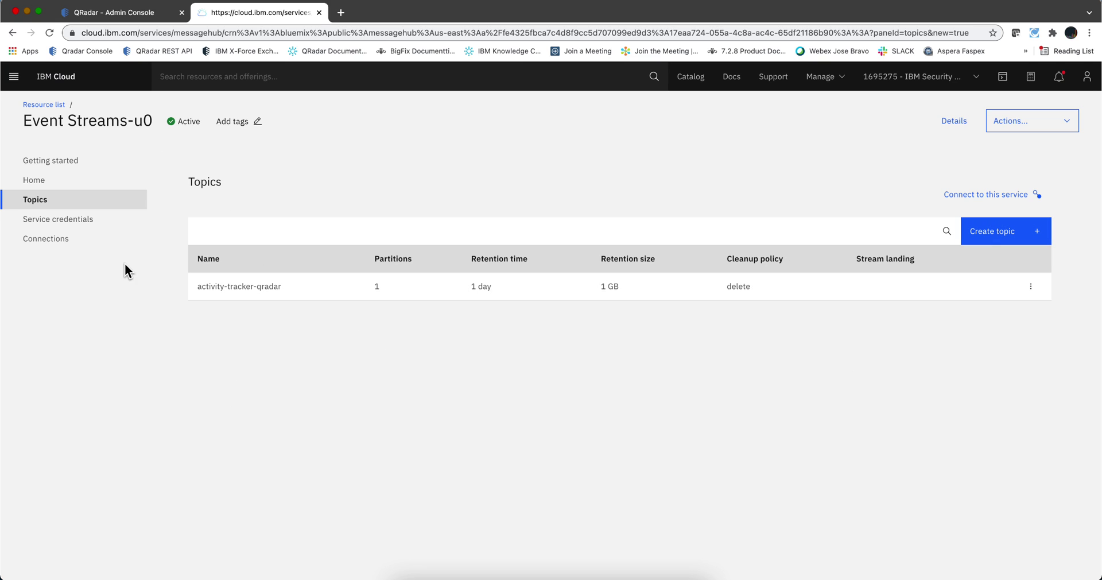
Step: Add the service credential activity-tracker-writer with the Writer role
left_click(72, 224)
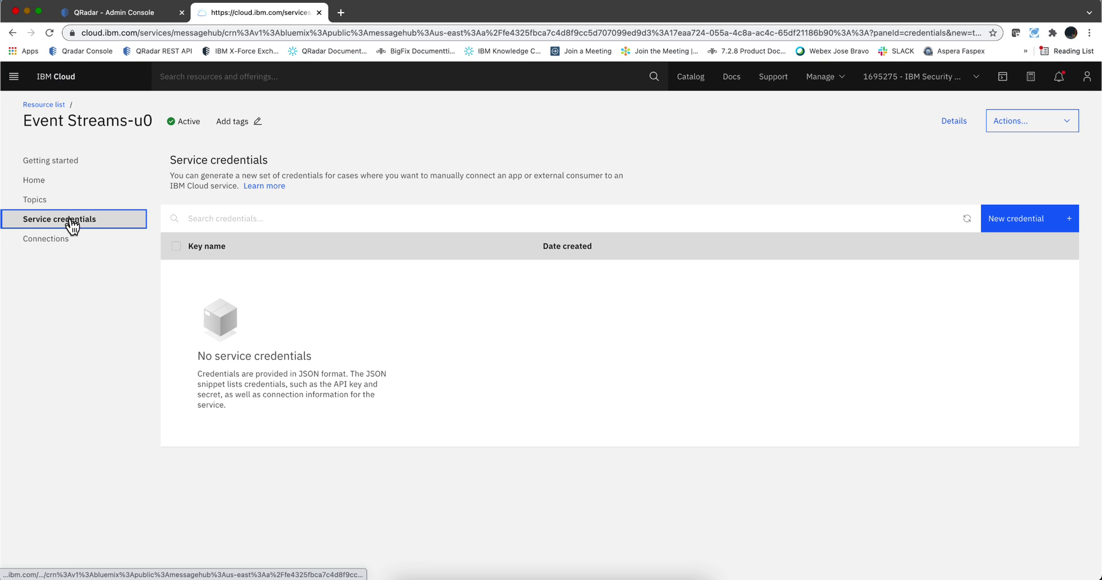
left_click(1031, 221)
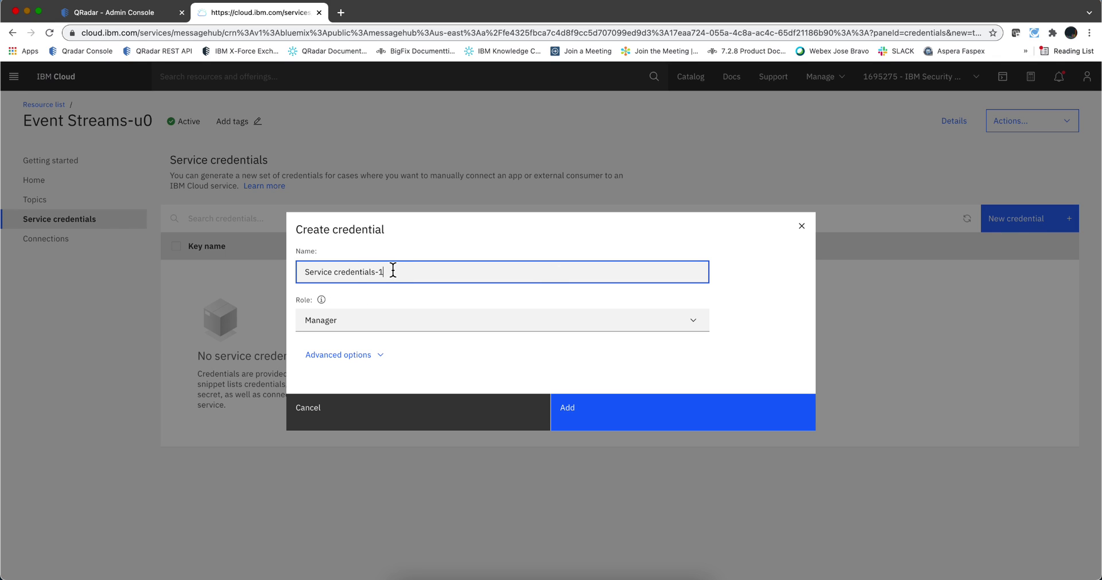
left_click_drag(392, 272, 282, 270)
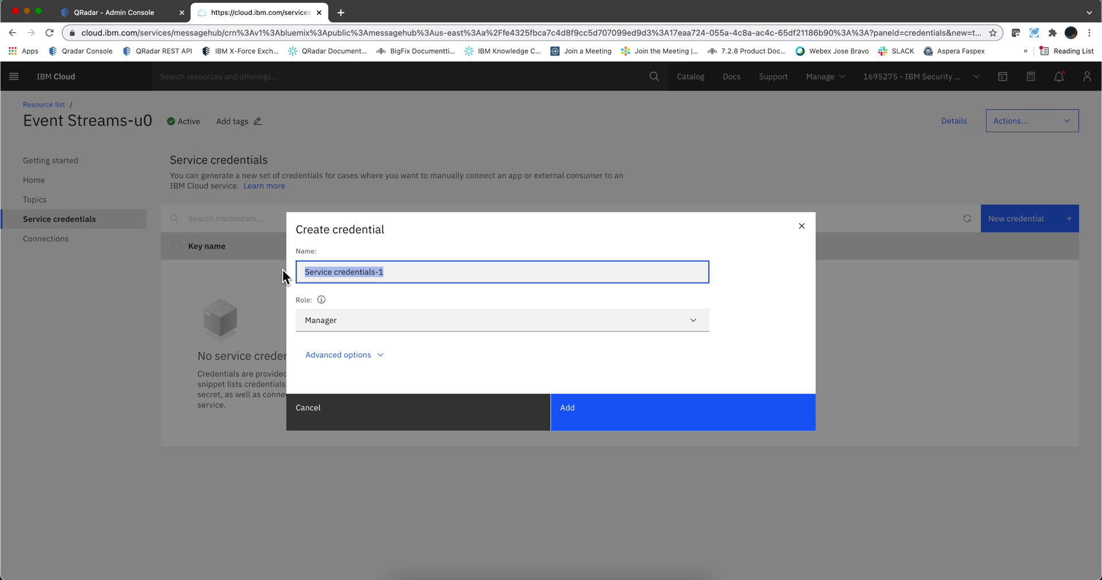
key("super+v")
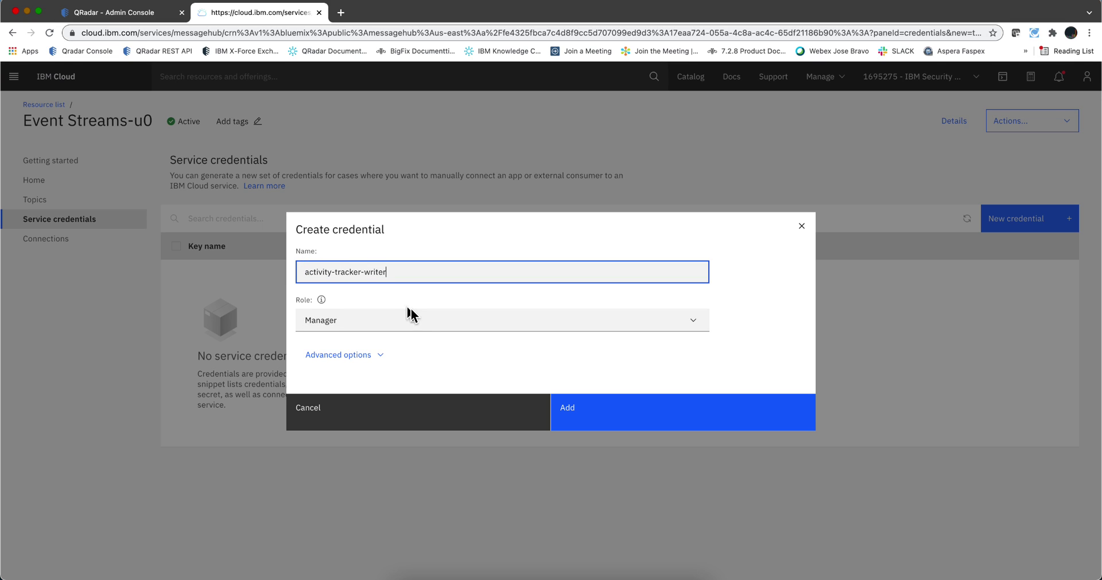
left_click(686, 323)
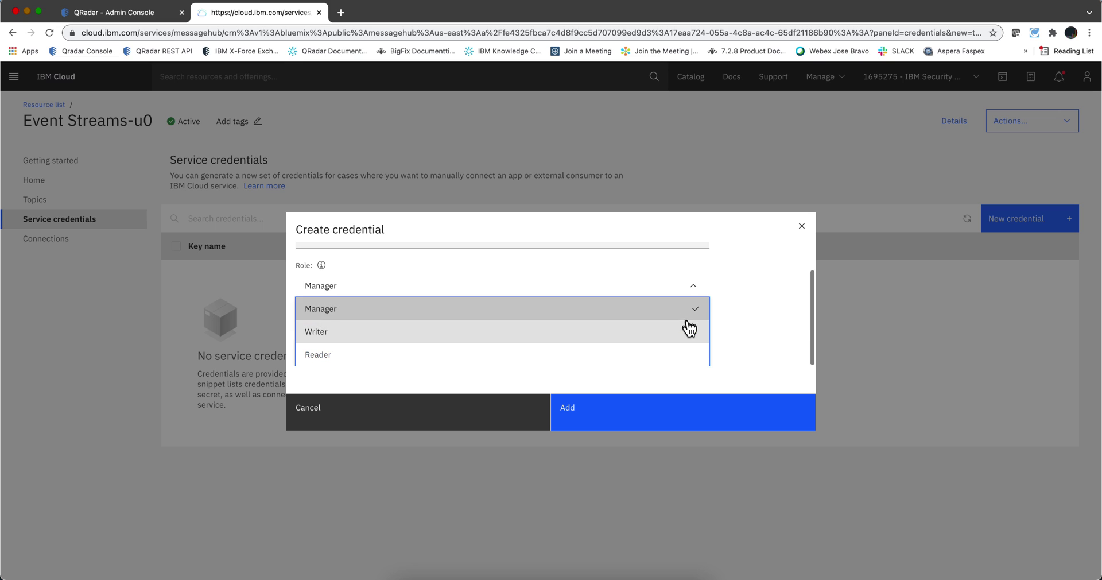
left_click(574, 334)
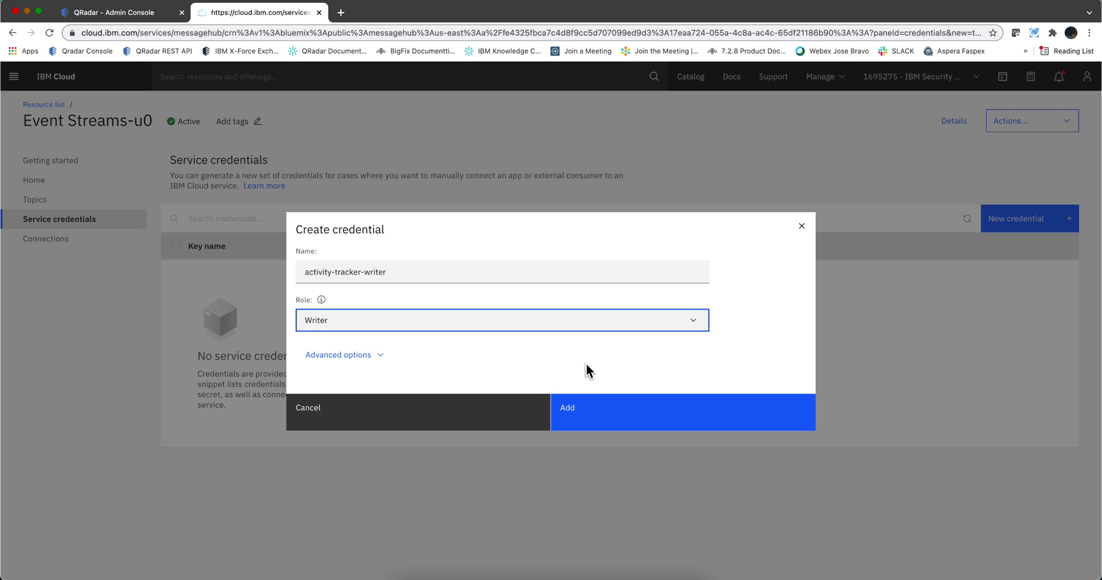
left_click(613, 424)
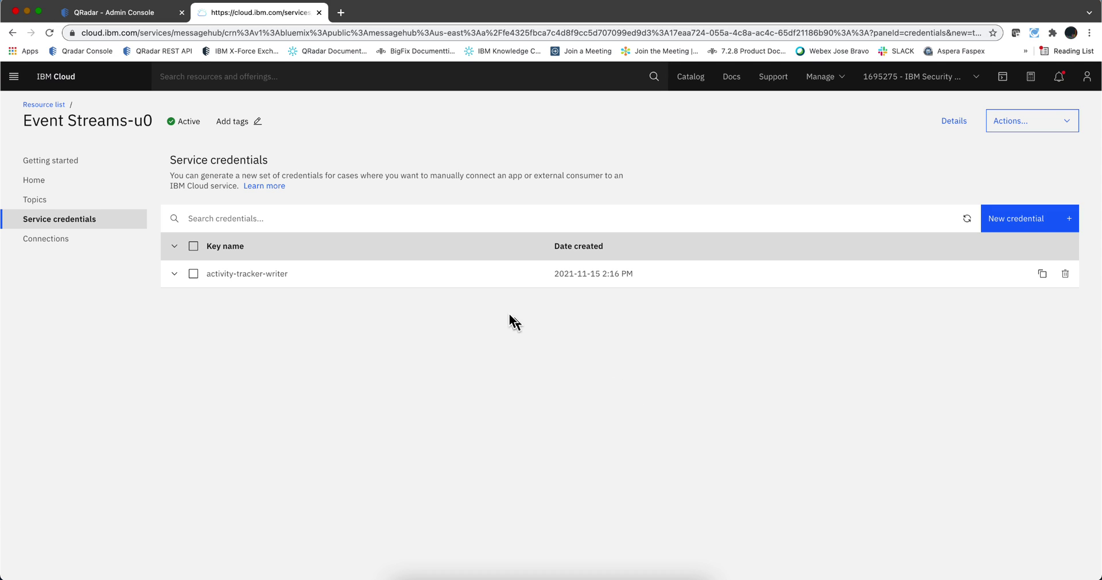
Step: Add a second service credential, qradar-reader, with the Reader role
left_click(1060, 226)
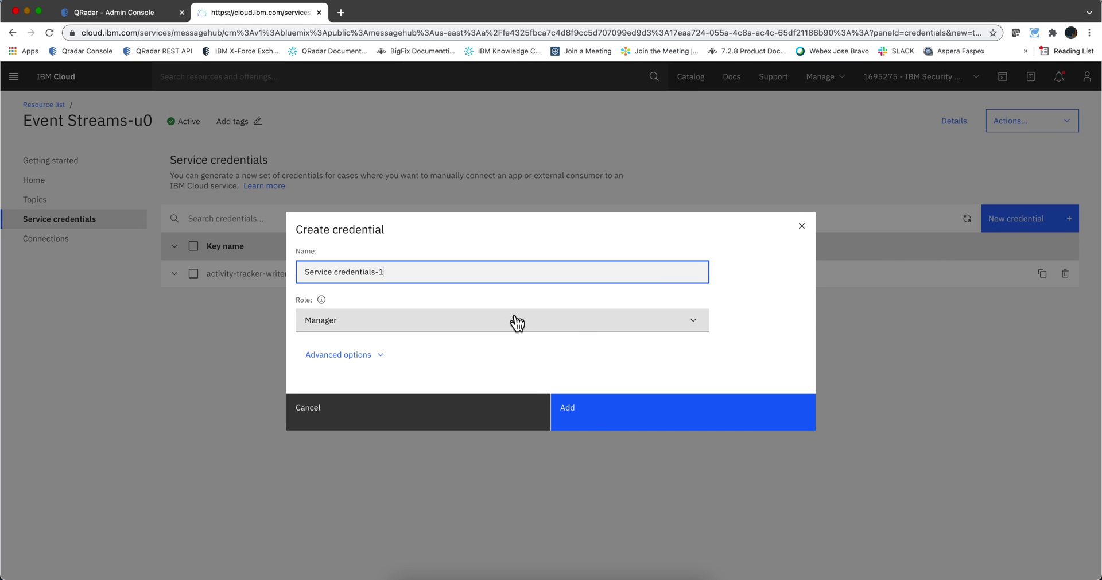
triple_click(351, 273)
type("qradar-reader")
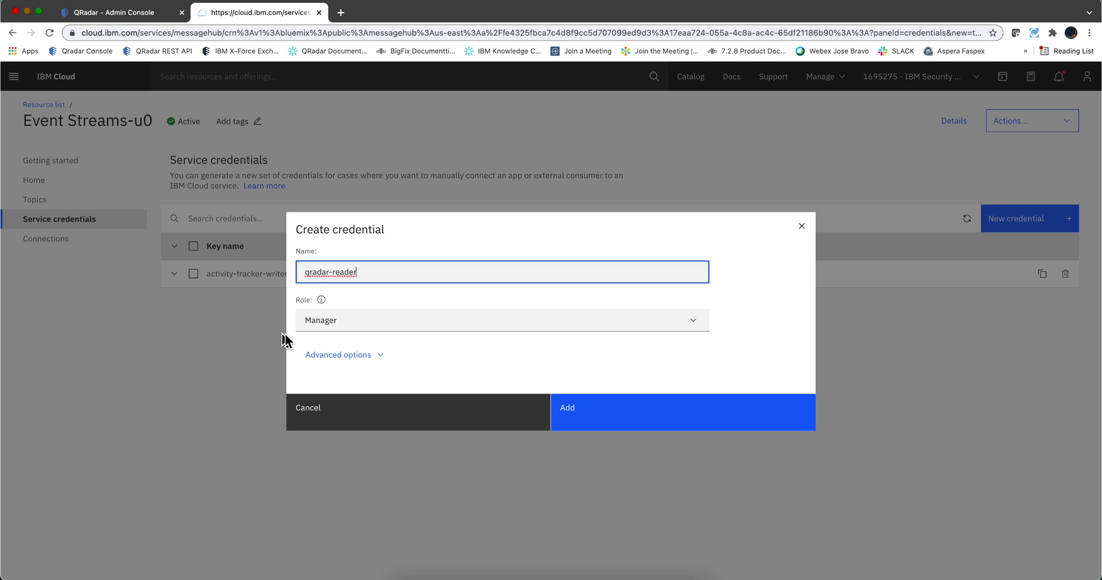
left_click(376, 323)
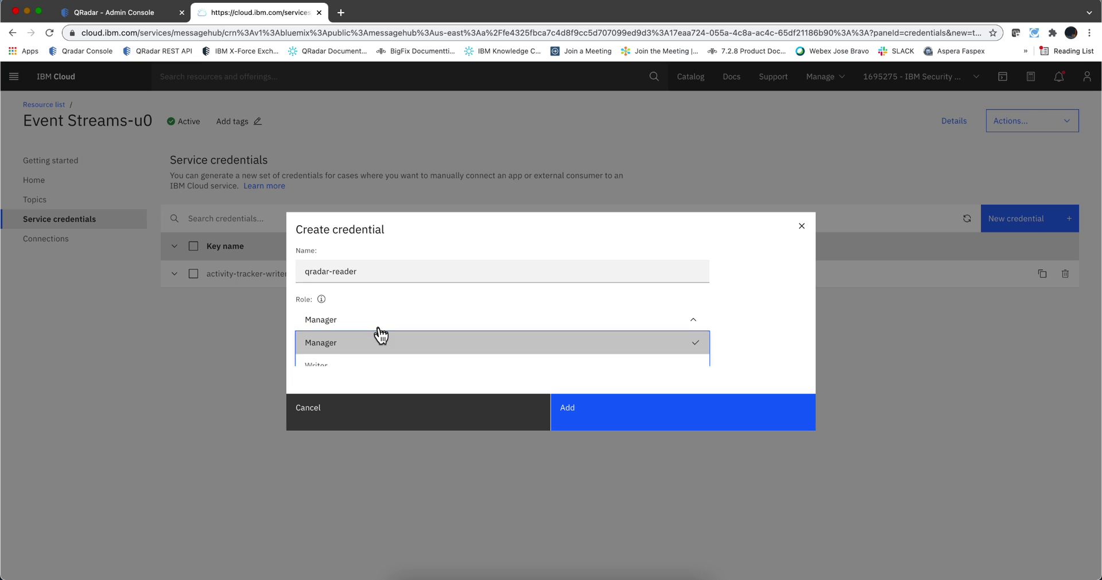
scroll(379, 330, "down", 1)
left_click(359, 356)
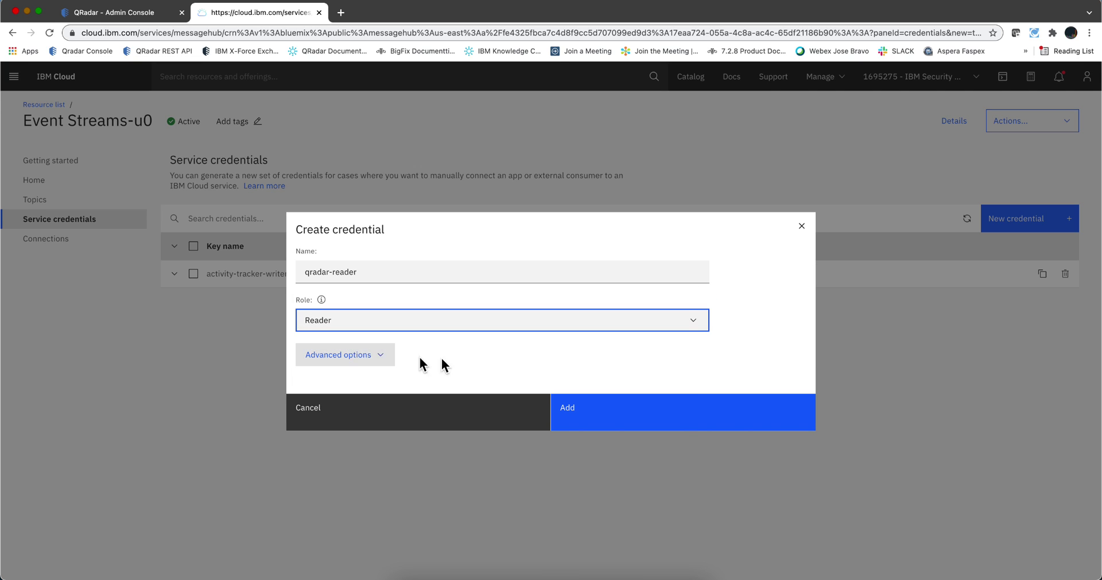
left_click(586, 417)
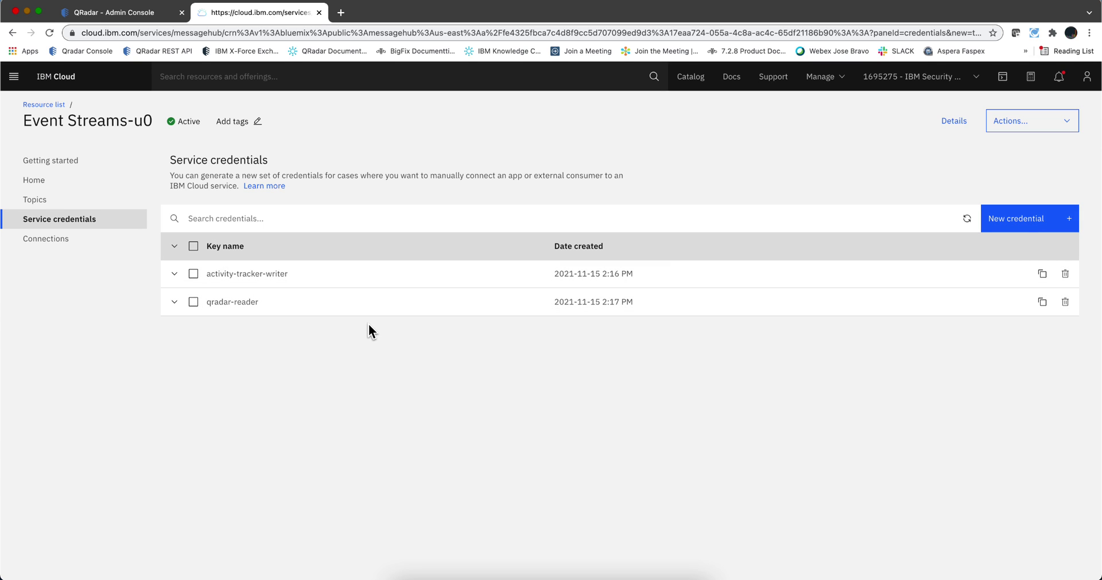
Step: Expand activity-tracker-writer's details, select its kafka_brokers_sasl addresses, then switch to the QRadar SSH session
left_click(175, 279)
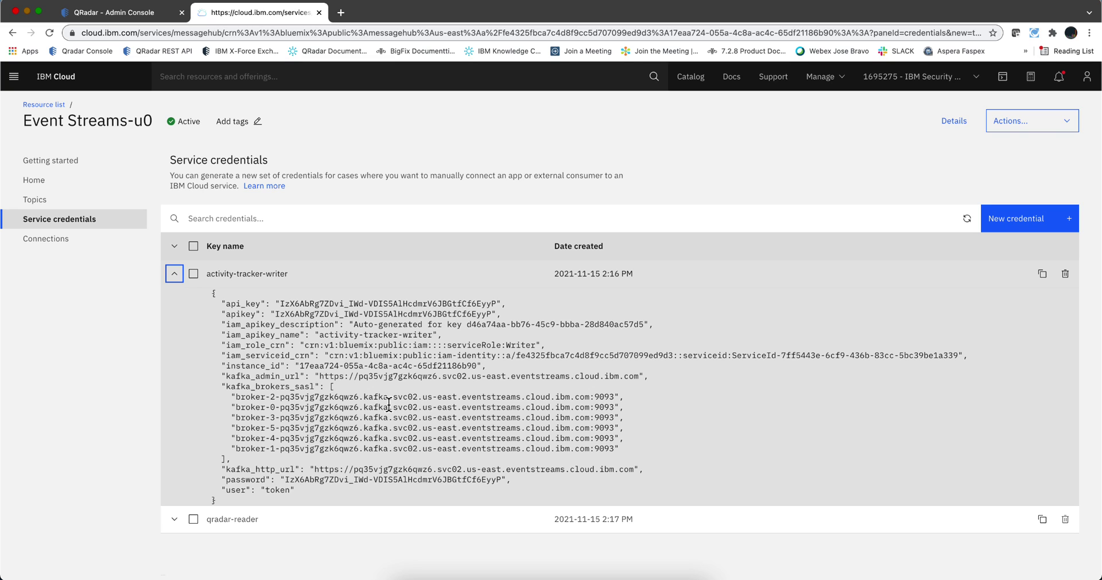
left_click_drag(236, 398, 419, 440)
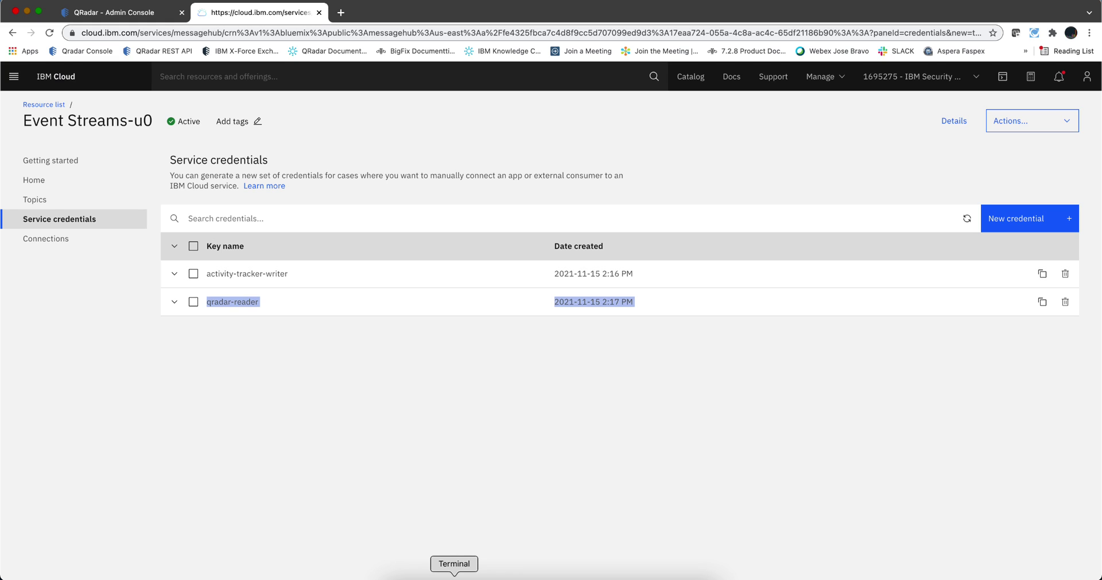
left_click(454, 576)
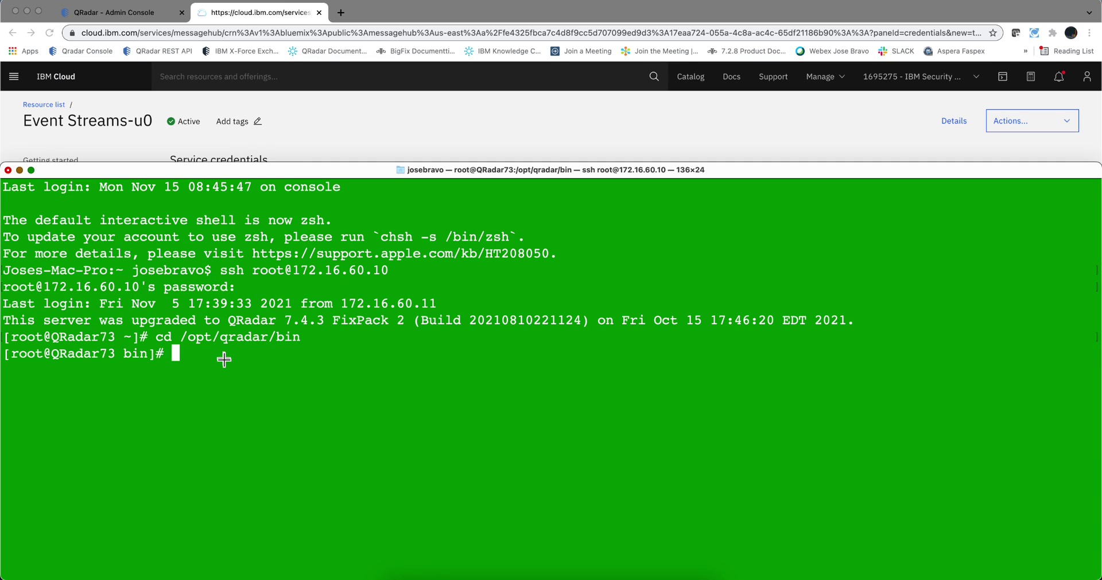
Step: Run ./getcert.sh with the kafka_admin_url host copied from creds.txt
type("./getcert.sh")
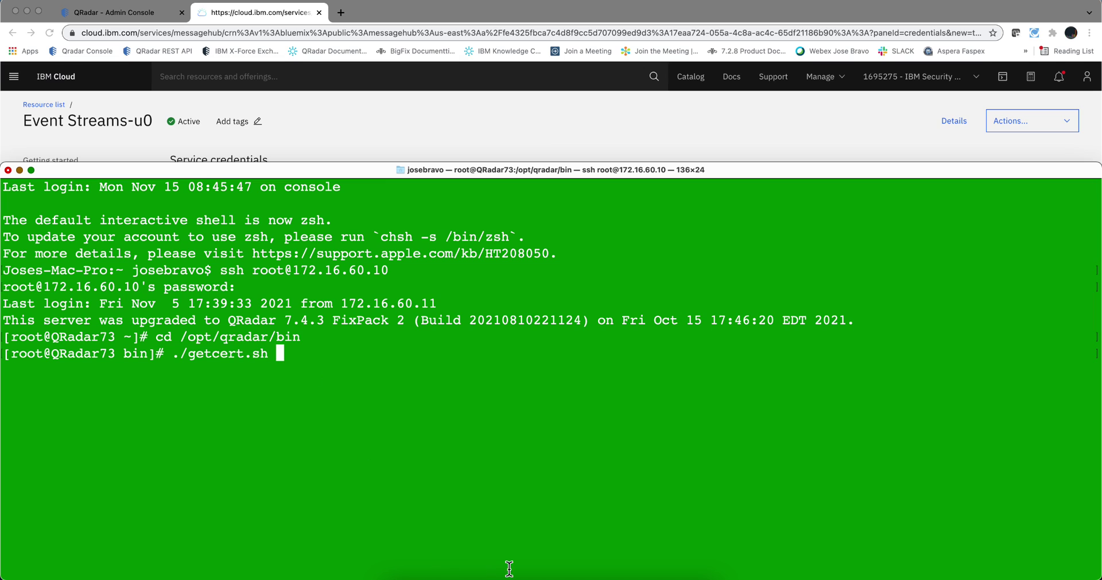
left_click(545, 570)
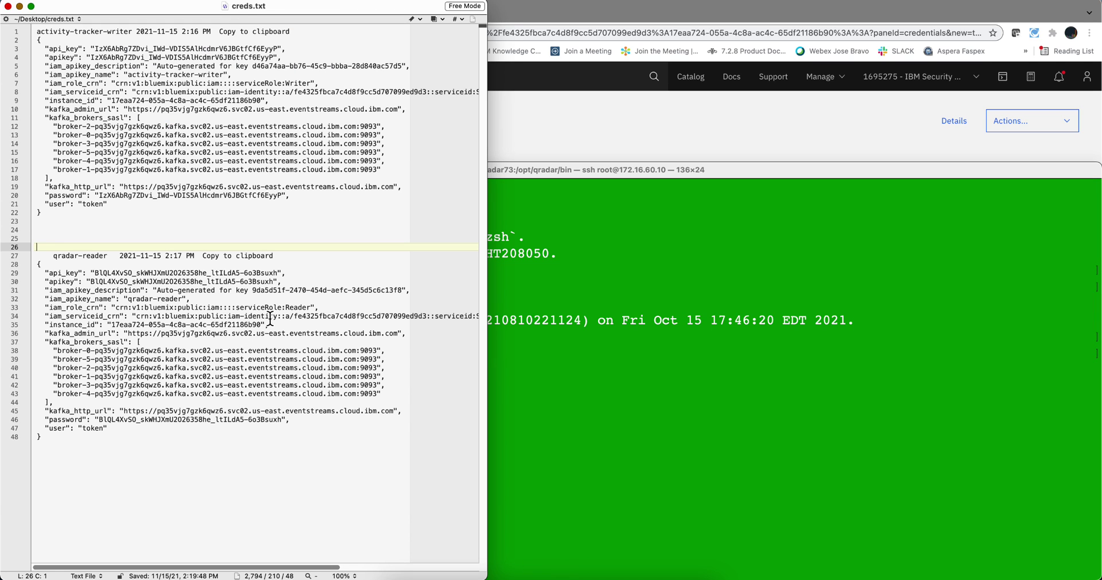
left_click(163, 333)
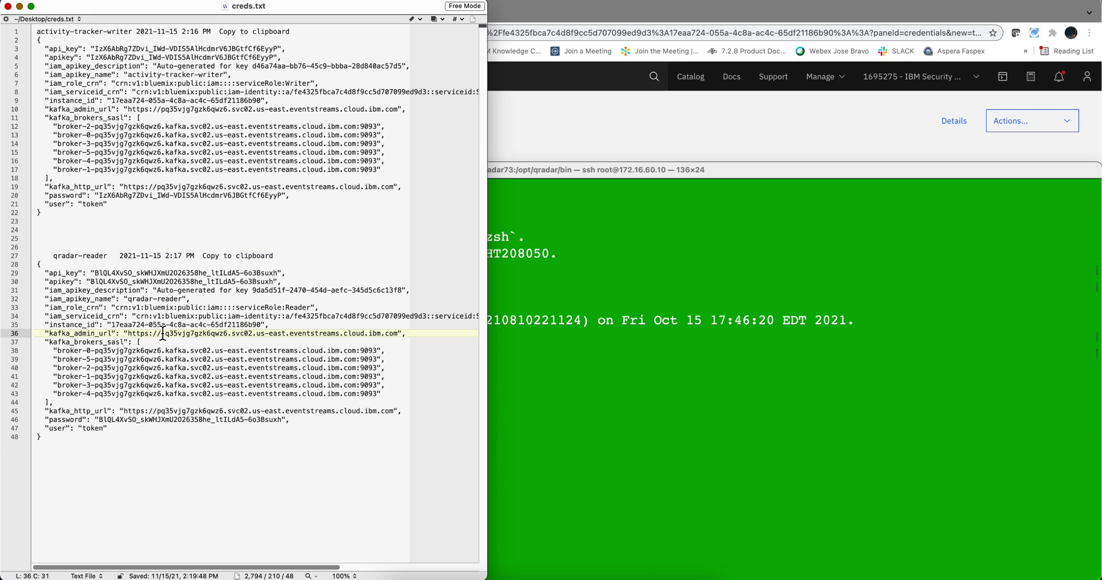
left_click_drag(163, 333, 398, 334)
key("super+c")
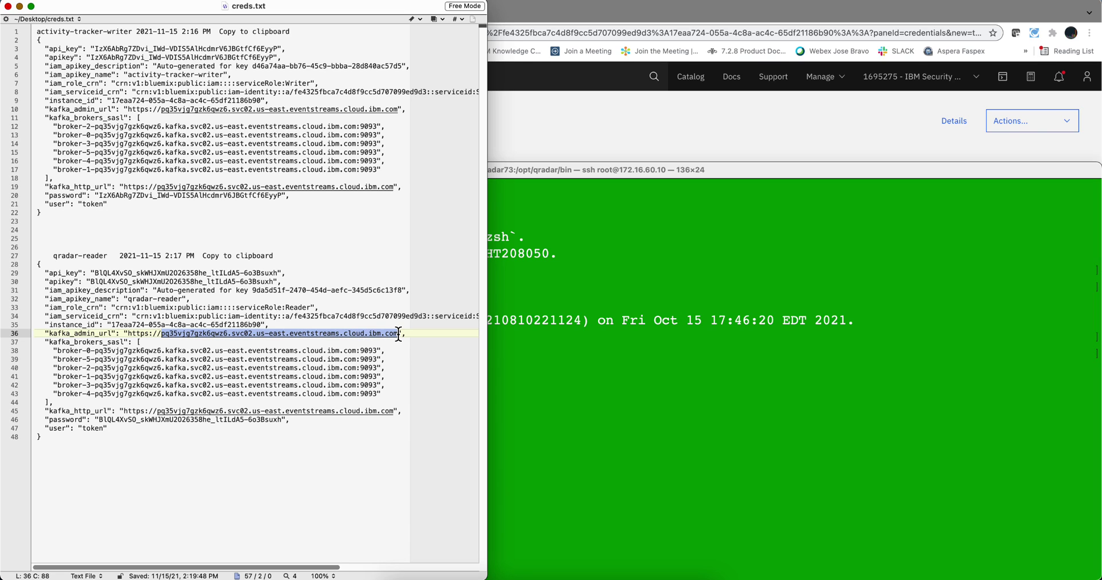
left_click(583, 388)
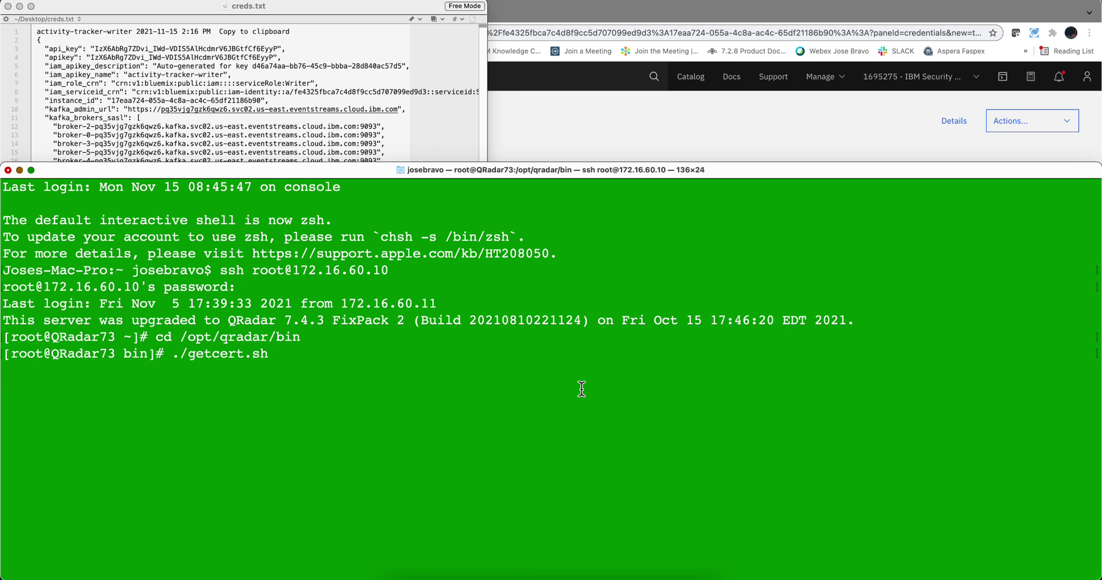
key("super+v")
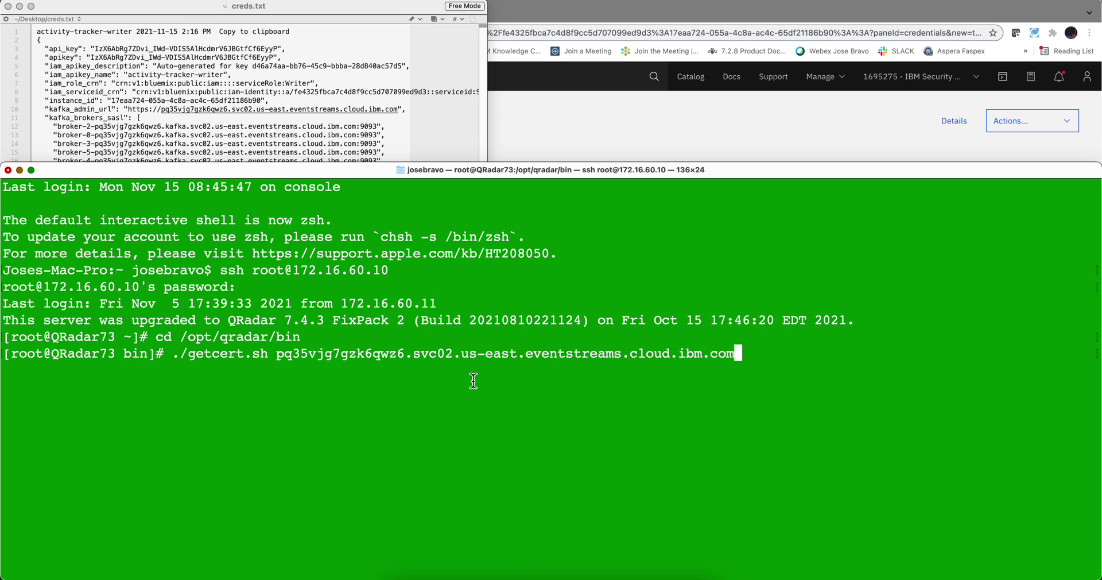
key("Return")
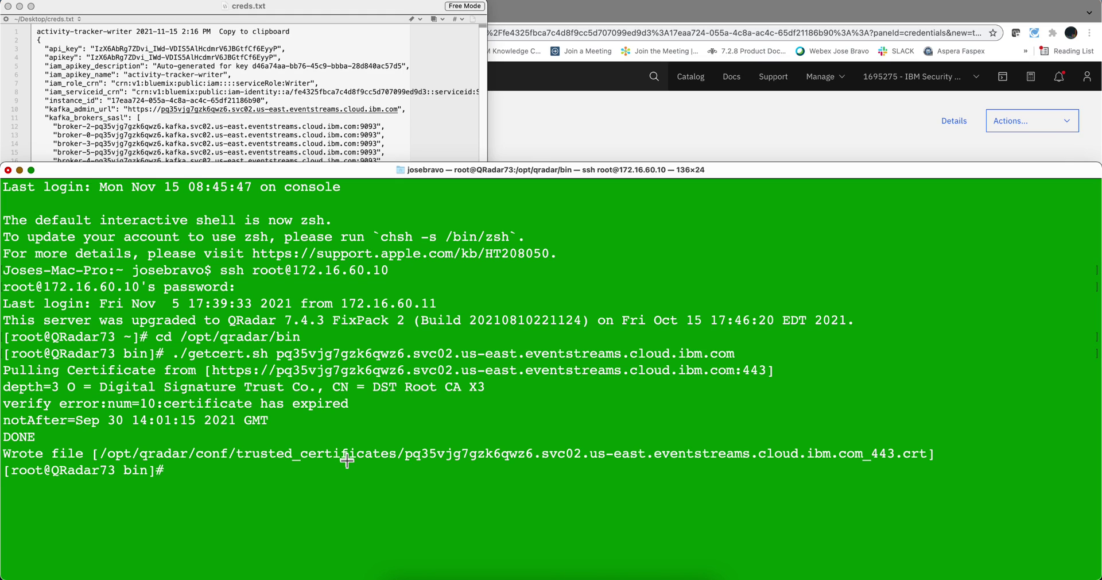
Step: Restart the ecs-ec and tomcat services with systemctl
type("systemctl restart ecs-ec")
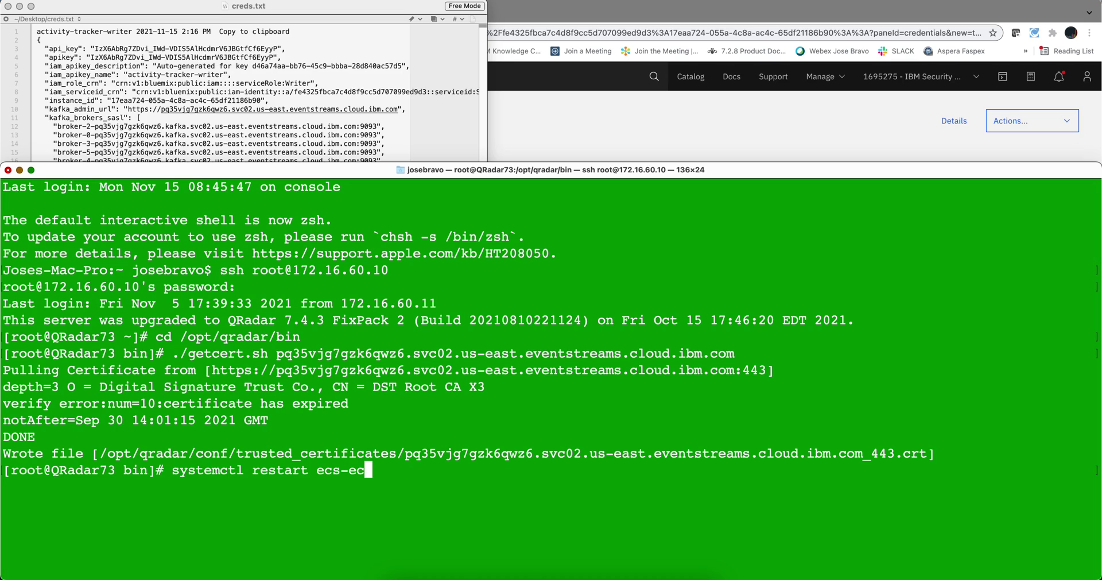
key("Return")
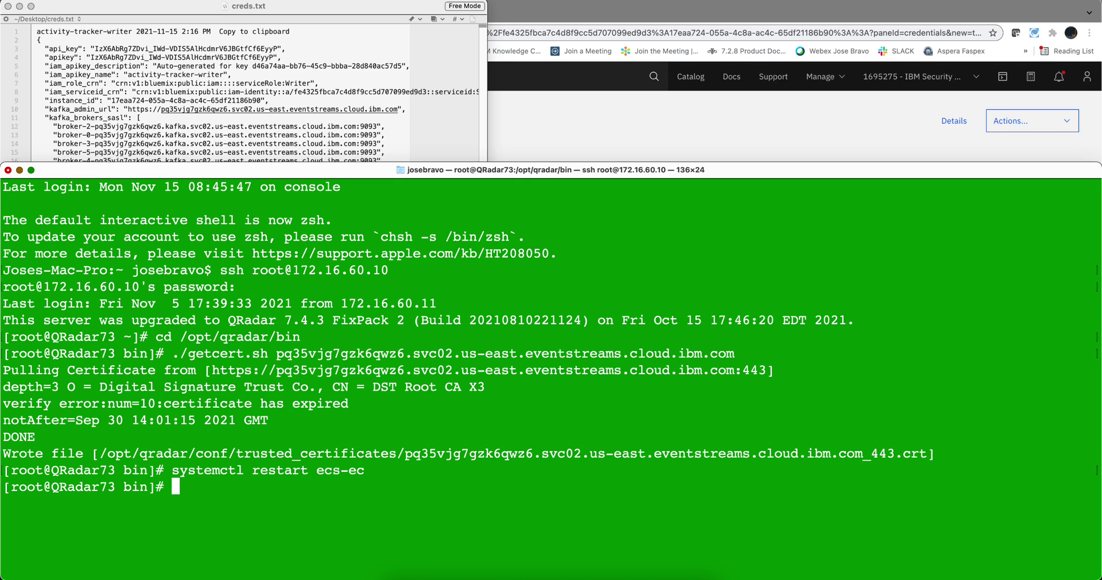
key("Up")
key("BackSpace")
key("BackSpace")
key("BackSpace")
key("BackSpace")
key("BackSpace")
key("BackSpace")
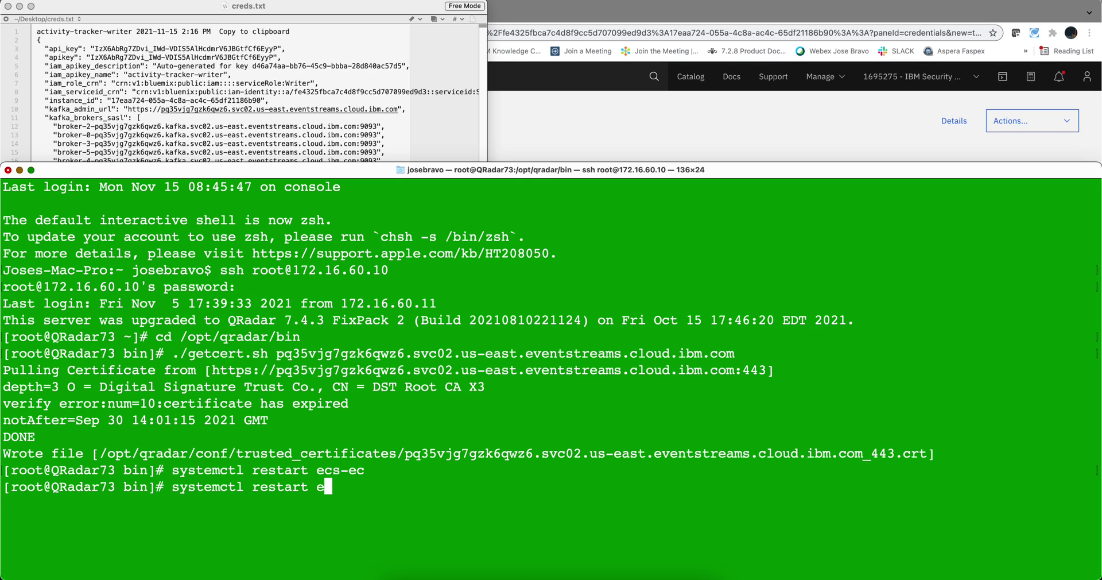
type("tomcat")
key("Return")
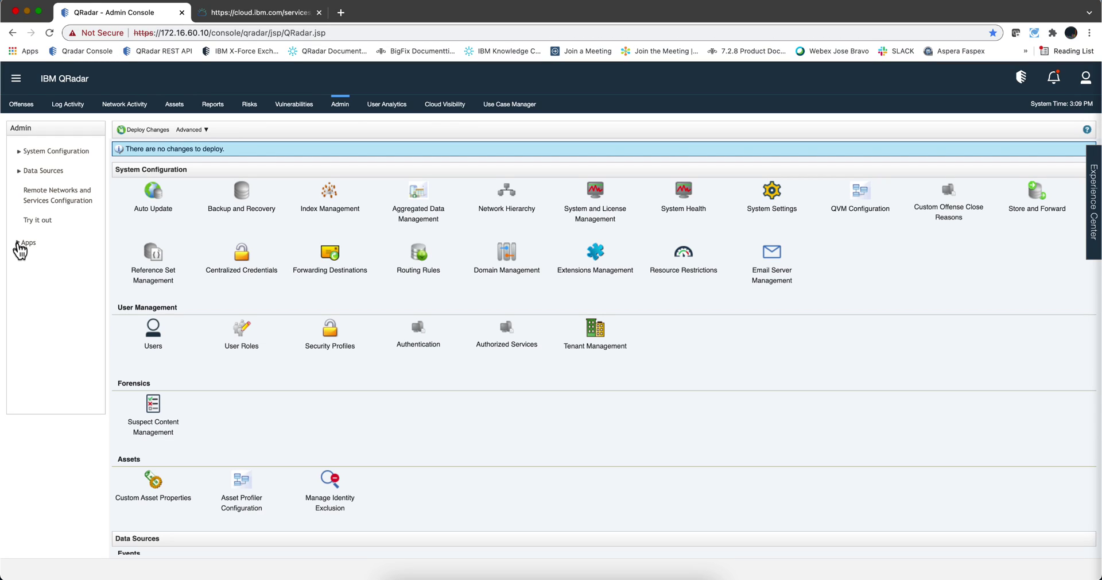
Step: In Log Source Management, start a single log source of type IBM Cloud Activity Tracker
left_click(19, 243)
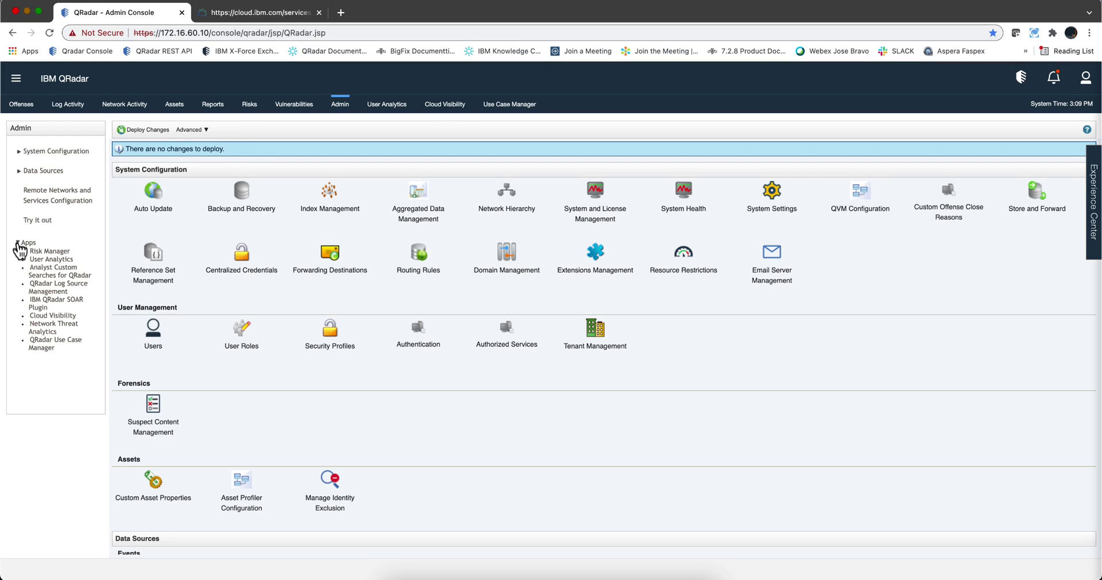
left_click(55, 287)
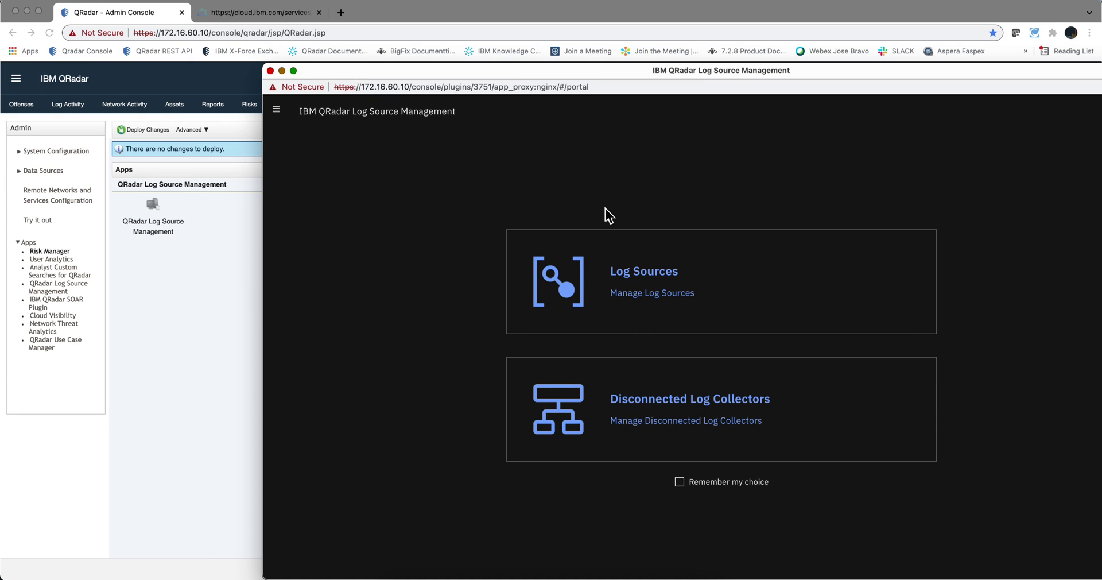
left_click(631, 255)
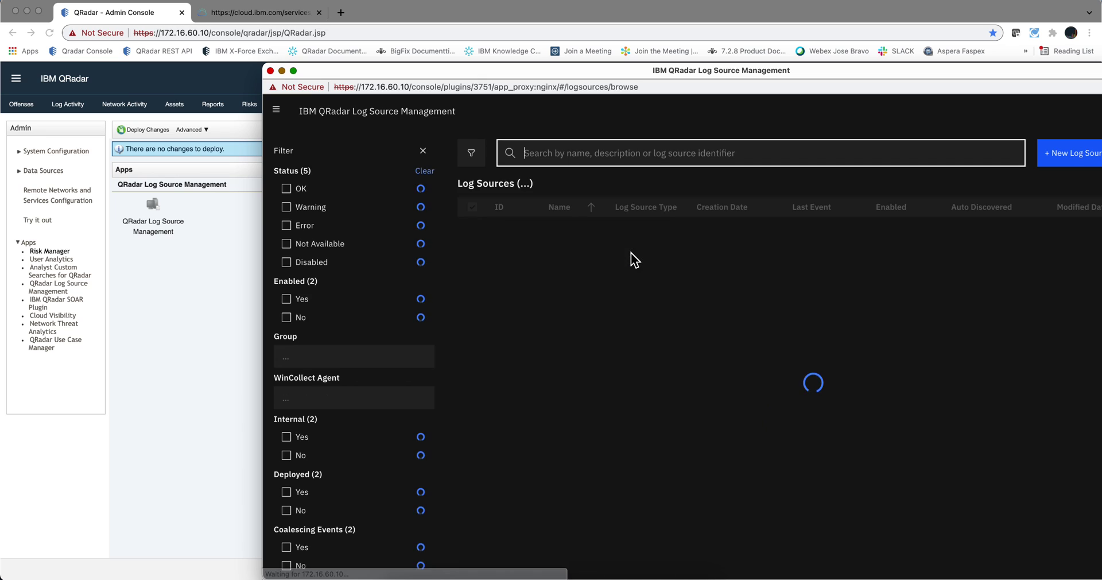
left_click(1072, 154)
left_click_drag(880, 77, 744, 69)
left_click(487, 400)
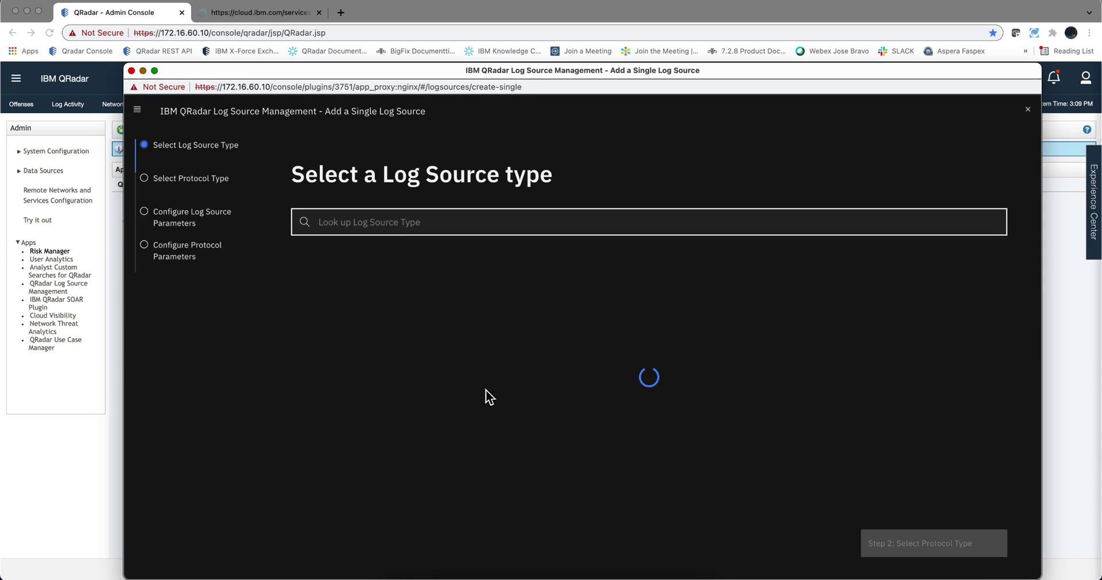
type("a")
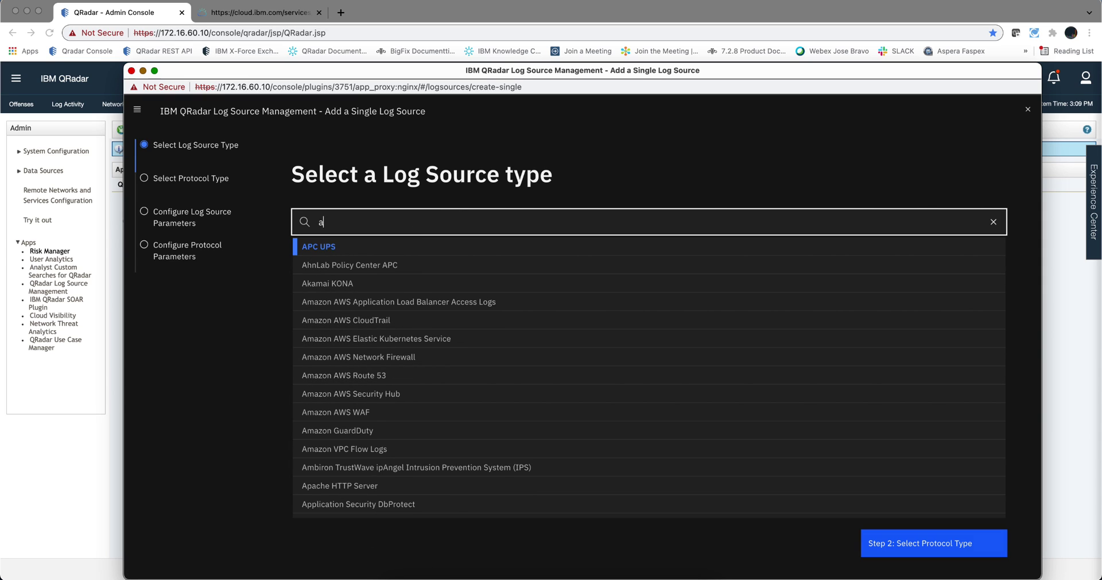
type("ctivity")
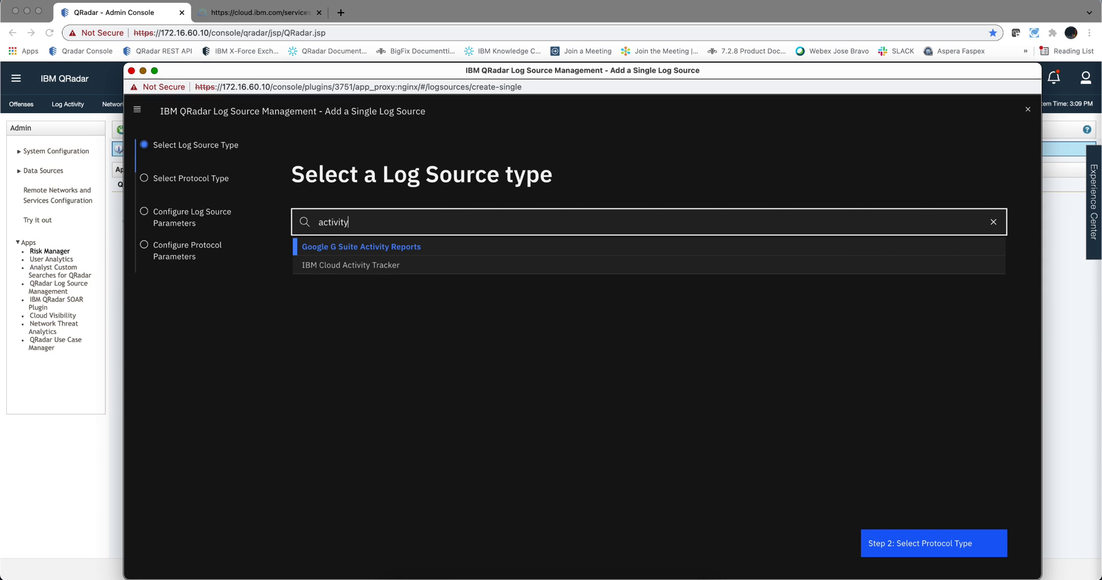
left_click(377, 265)
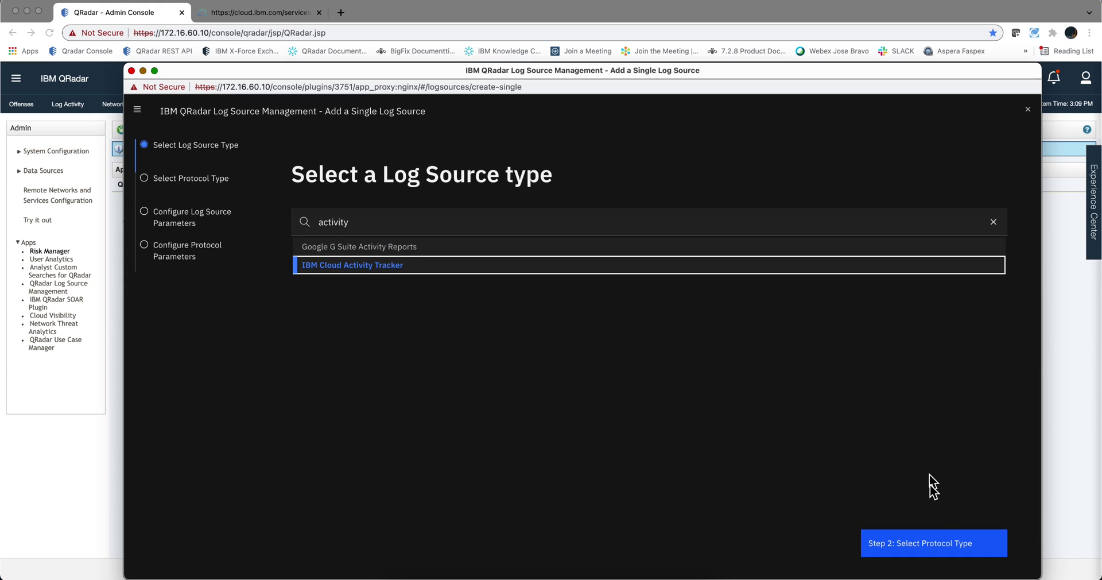
left_click(940, 550)
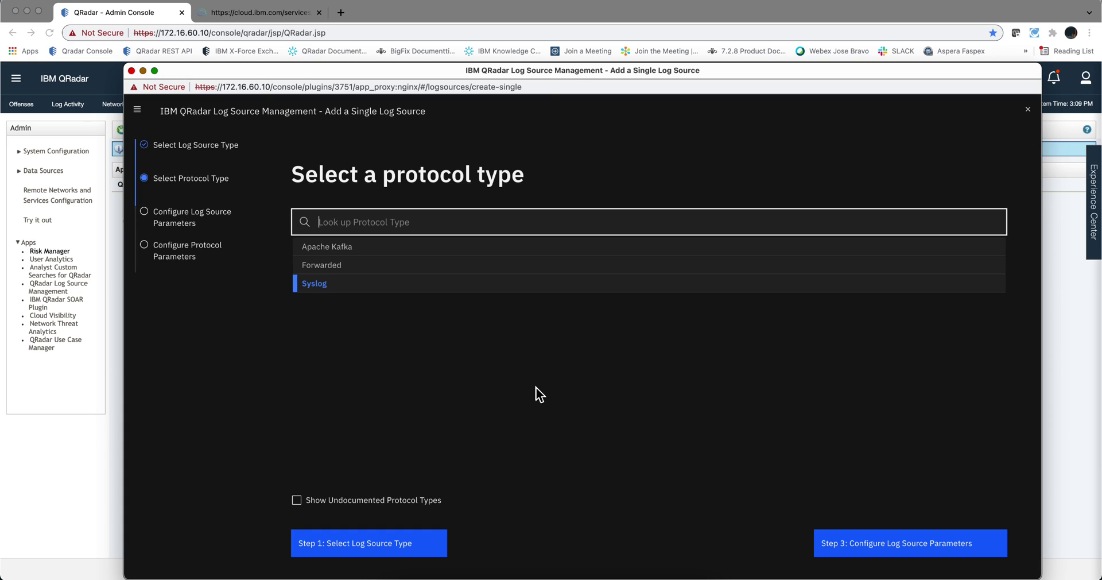
Step: Choose the Apache Kafka protocol and name the log source ibm-cloud-activity-tracker
left_click(343, 253)
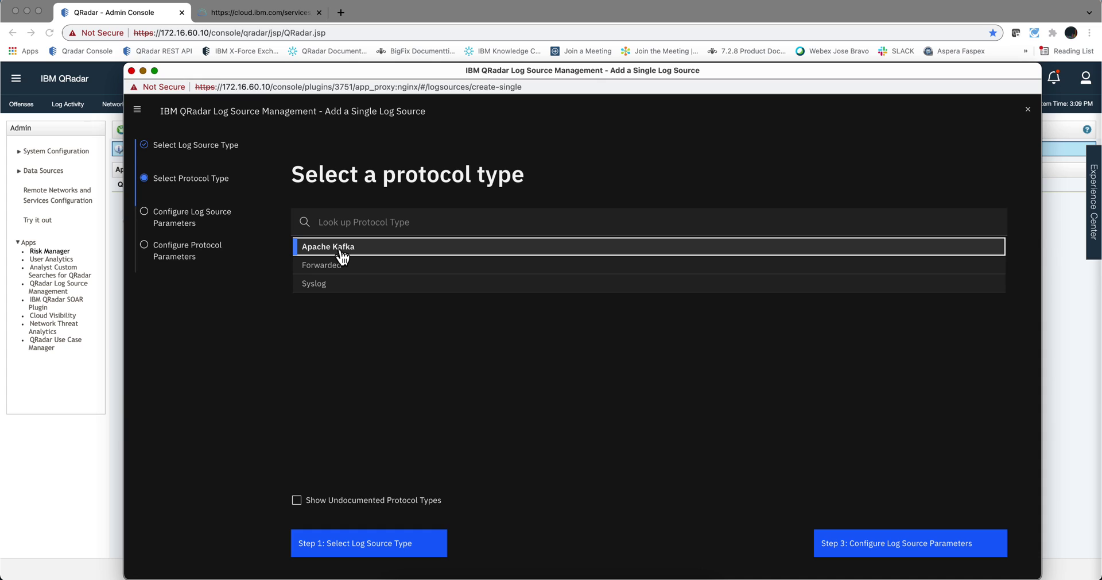
left_click(928, 549)
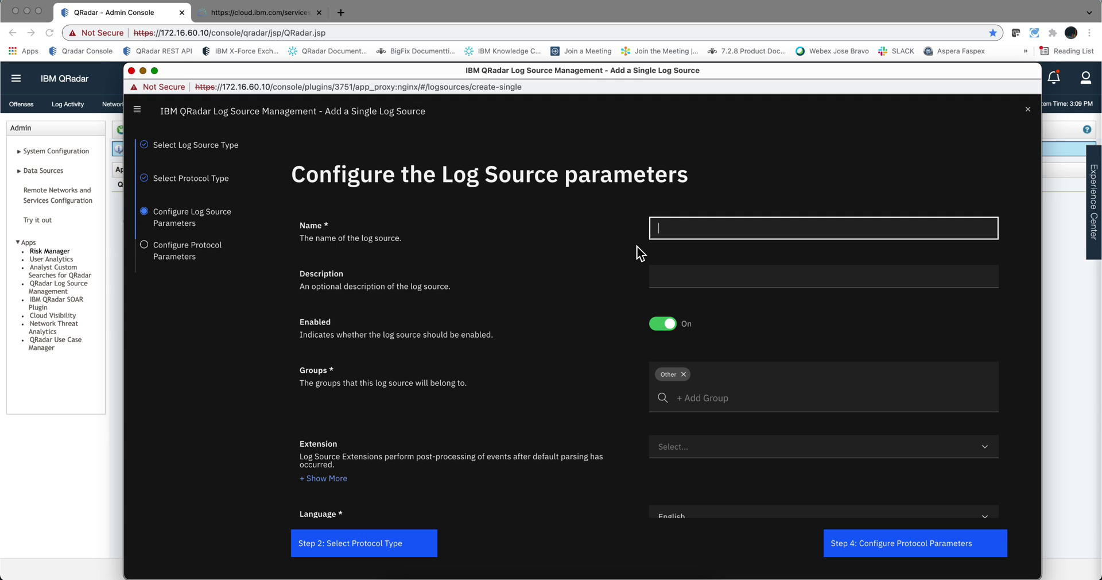
type("ibm-cloud-activity-tracker")
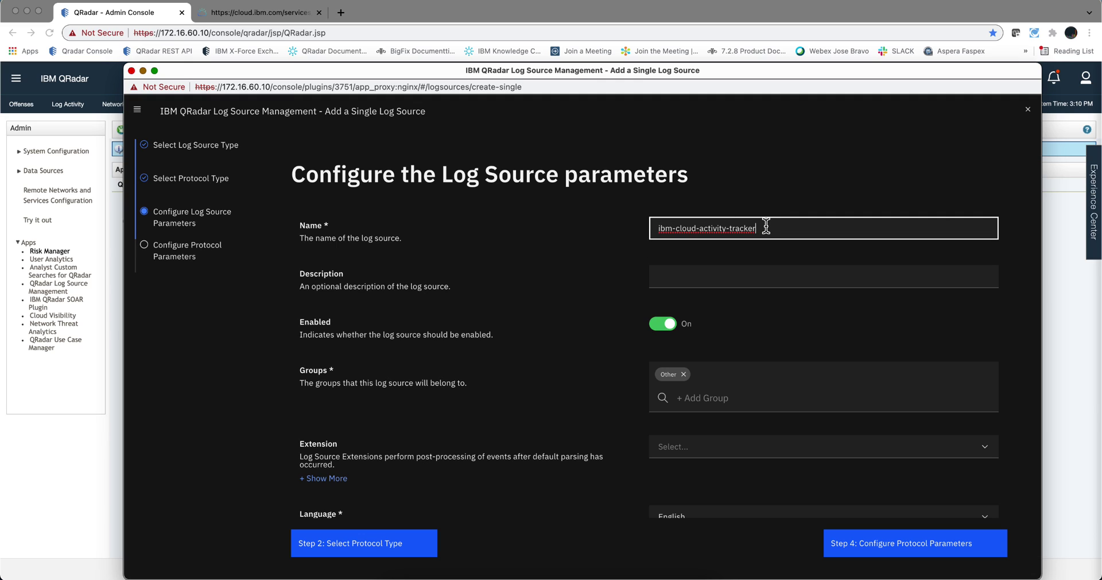
left_click(900, 548)
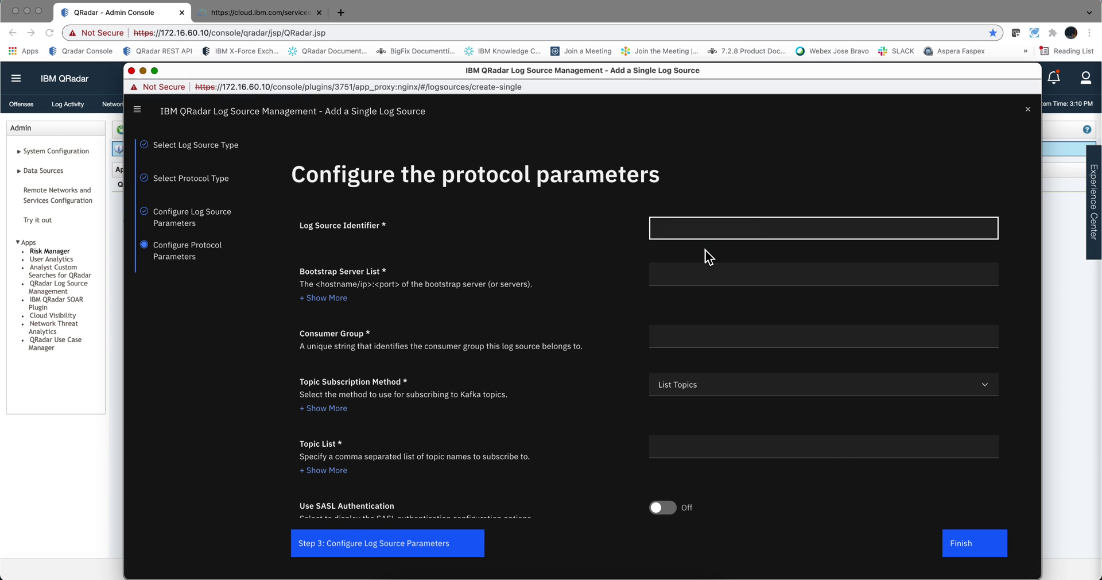
Step: Enter identifier 'ibm cloud activity tracker' and paste the broker list from creds.txt as bootstrap servers
type("ibm cloud activity tracker")
left_click(697, 277)
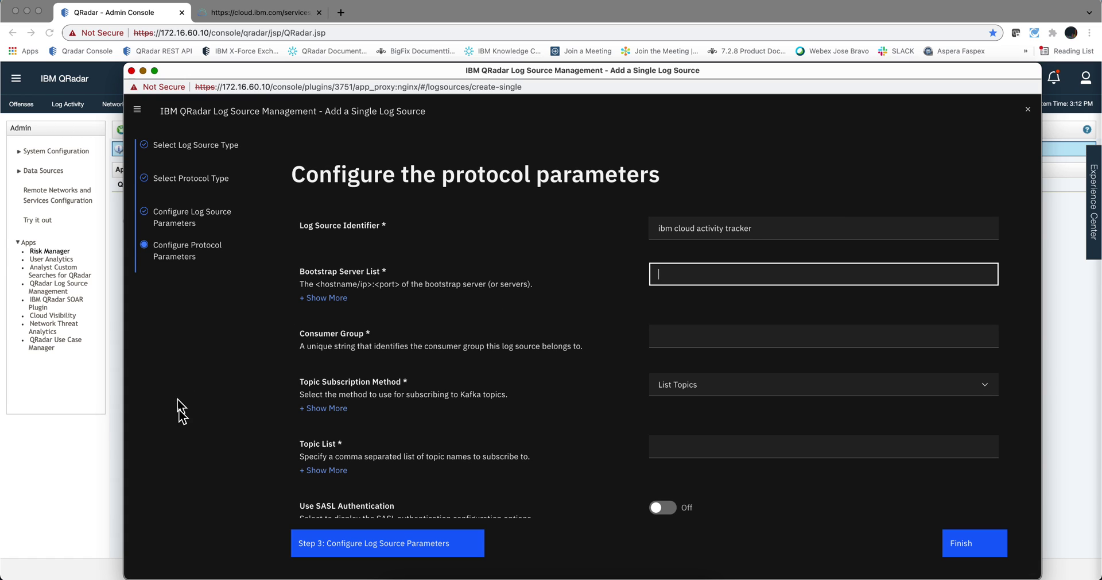
left_click(554, 576)
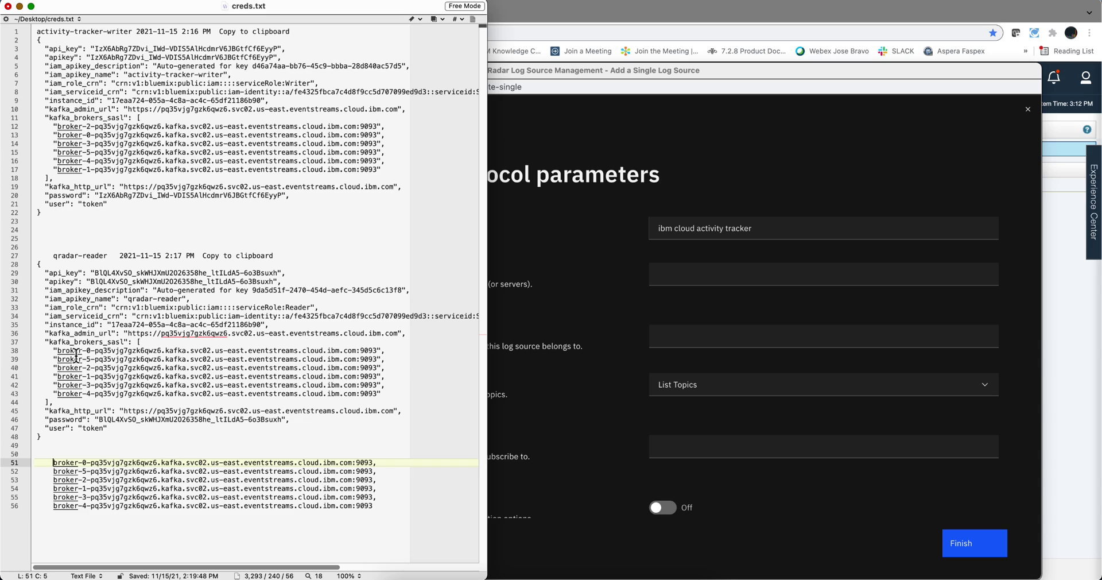
left_click_drag(58, 350, 119, 359)
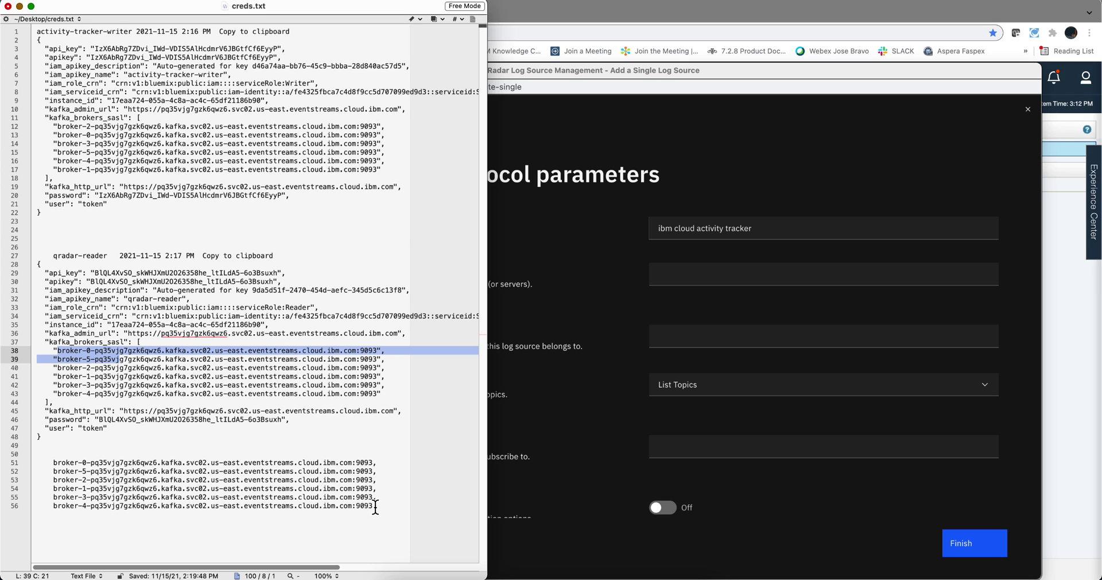
left_click_drag(375, 506, 52, 462)
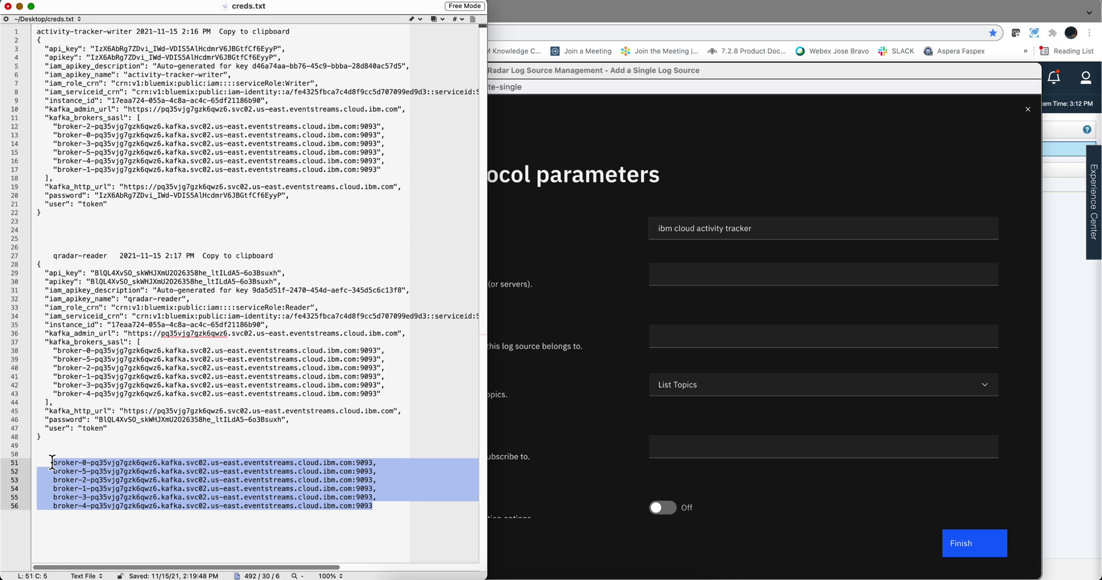
left_click(657, 273)
key("super+v")
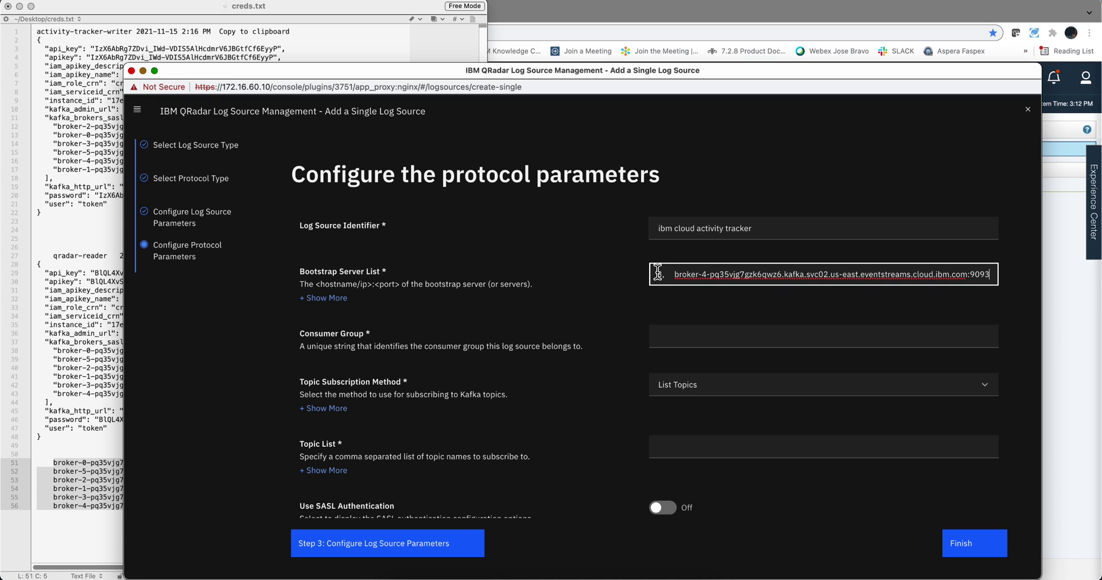
key("super+Left")
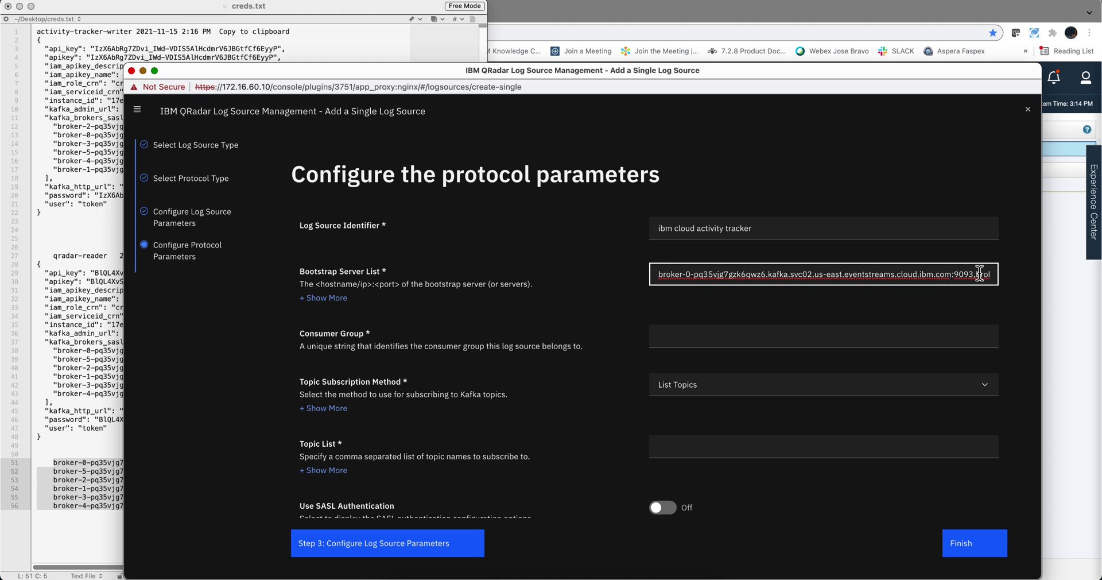
key("Right")
key("Right")
key("Right")
key("Right")
key("Right")
key("Right")
key("Right")
key("Right")
key("Right")
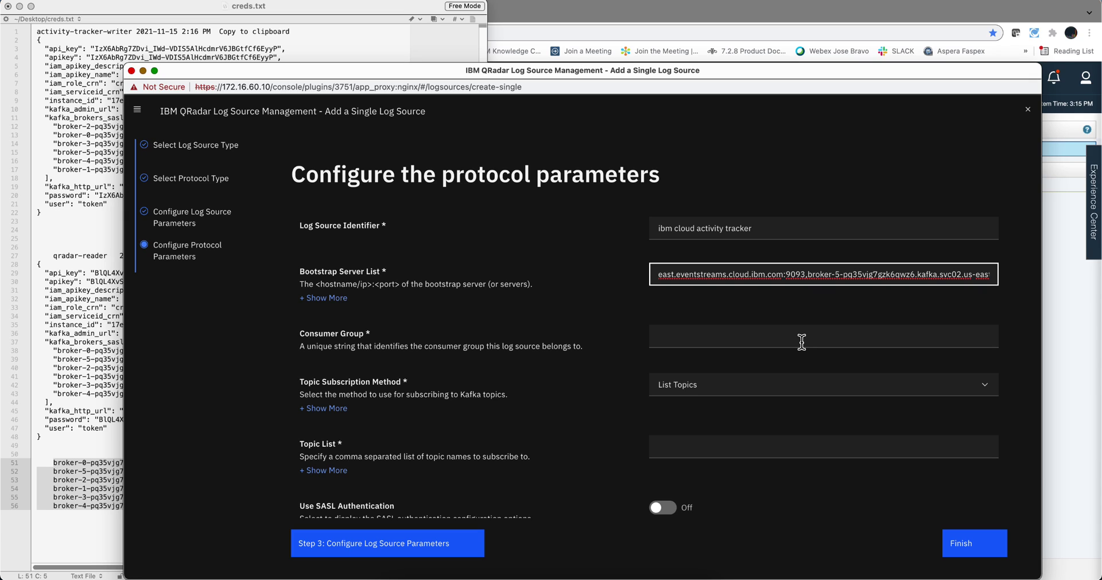
Step: Set the Kafka consumer group to qradarvideo
left_click(730, 338)
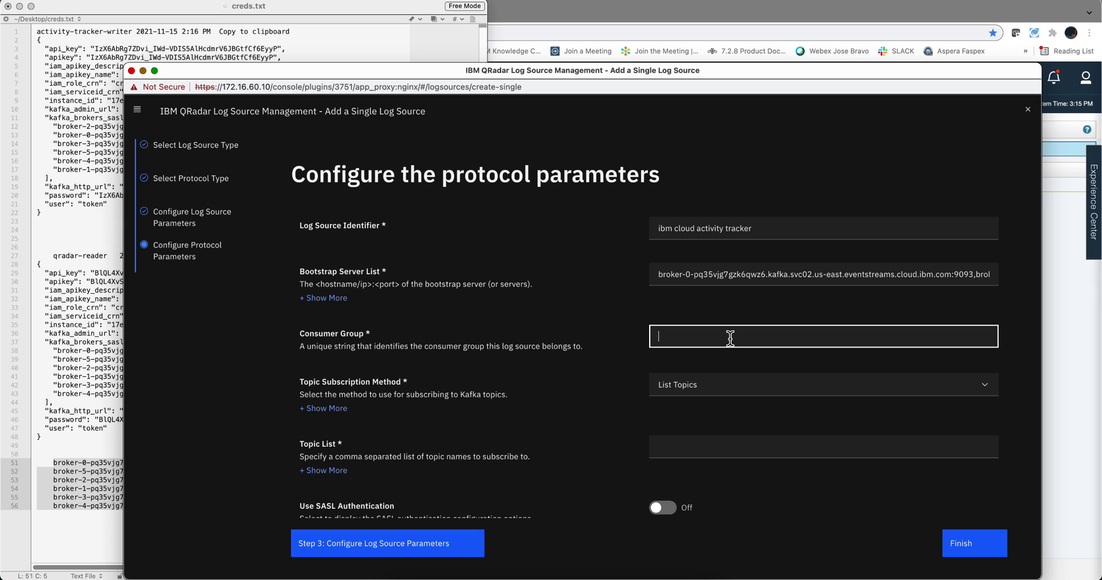
type("qurad")
key("BackSpace")
key("BackSpace")
key("BackSpace")
key("BackSpace")
type("radarvideo")
left_click(707, 385)
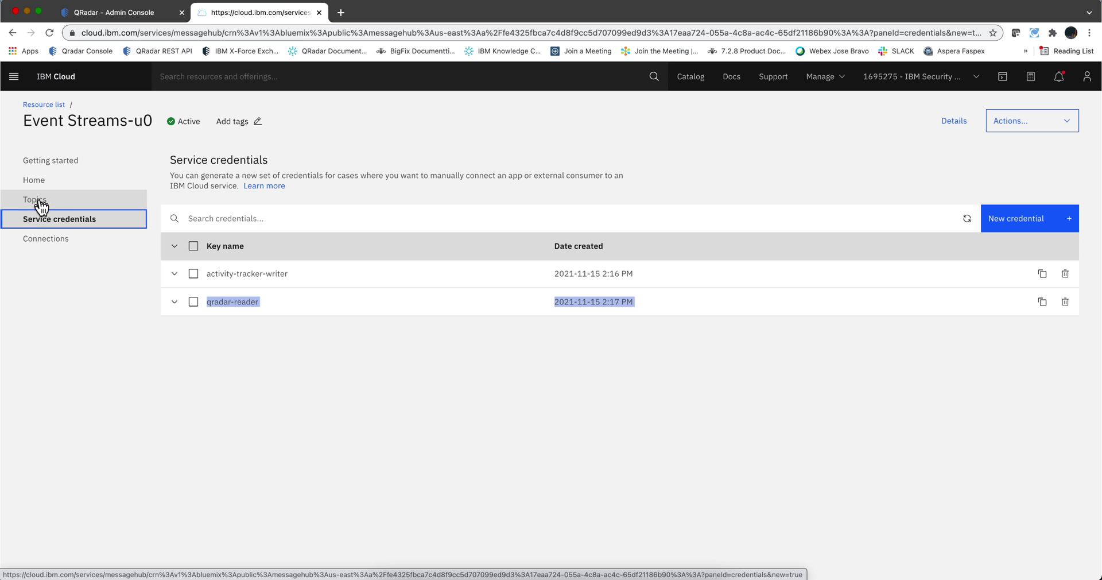
Step: Copy the topic name activity-tracker-qradar from the Event Streams Topics list
left_click(35, 200)
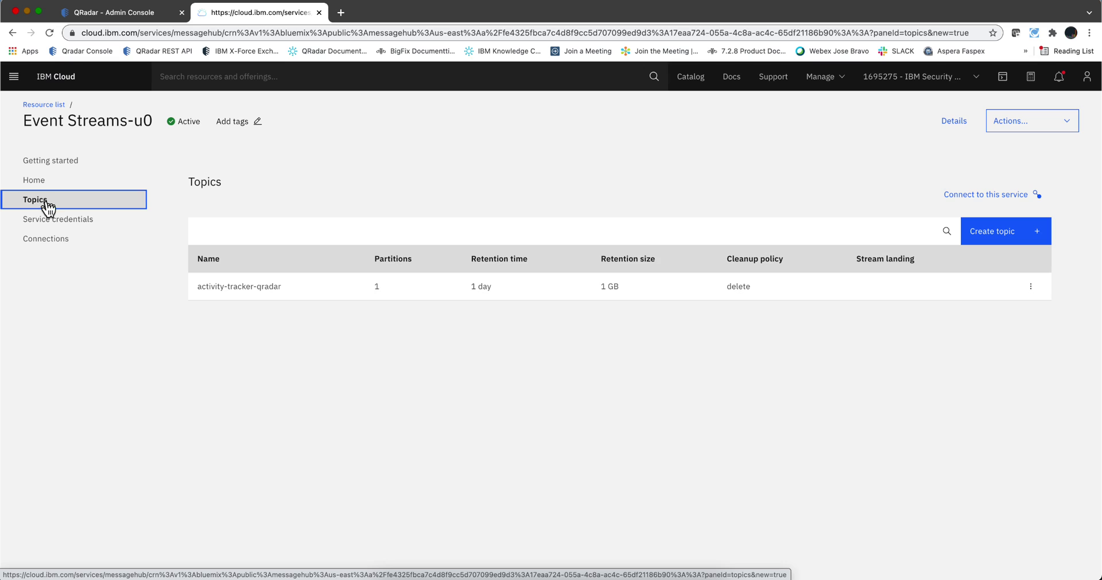
left_click_drag(283, 286, 198, 286)
key("super+c")
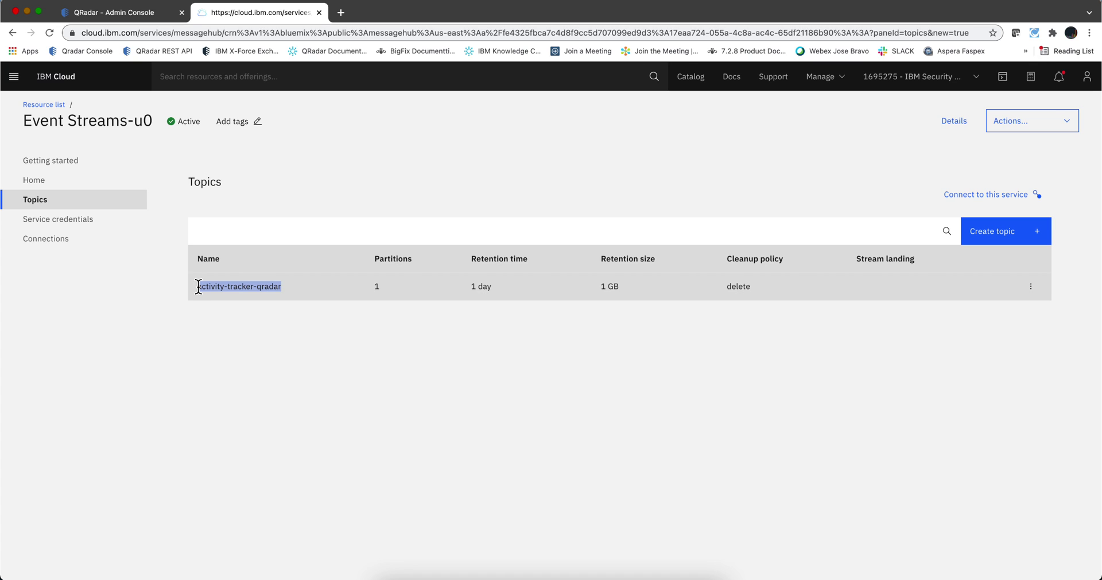
key("super+Tab")
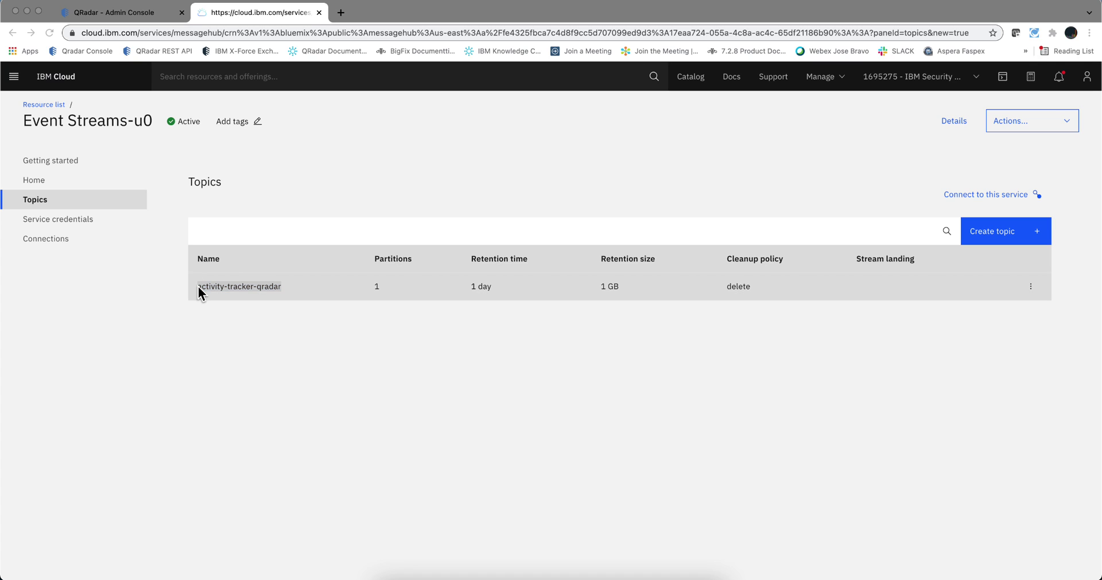
Step: Bring the QRadar Log Source Management window back to the front
left_click(416, 577)
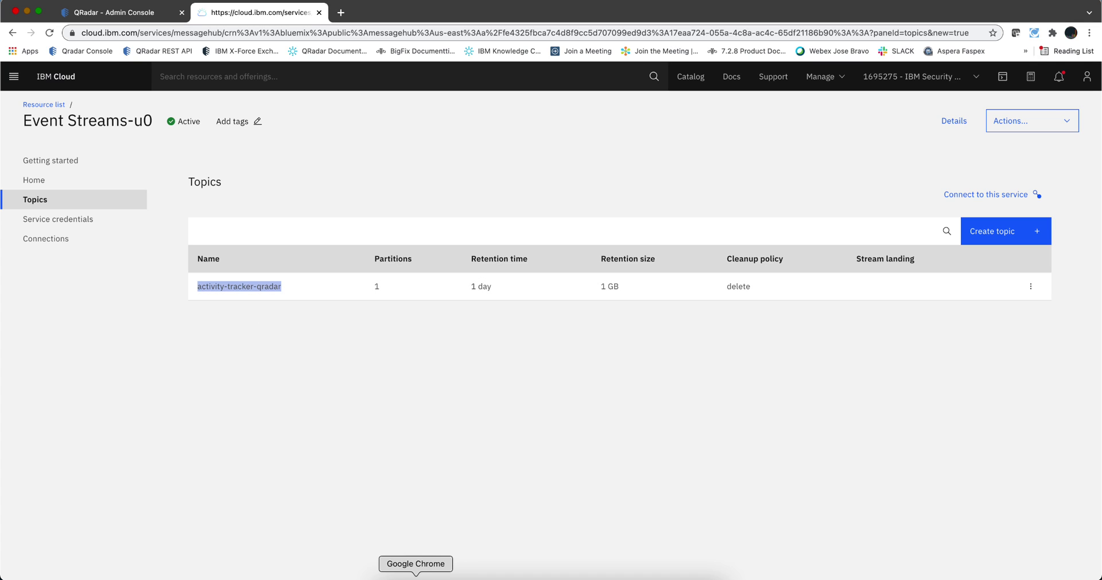
right_click(416, 577)
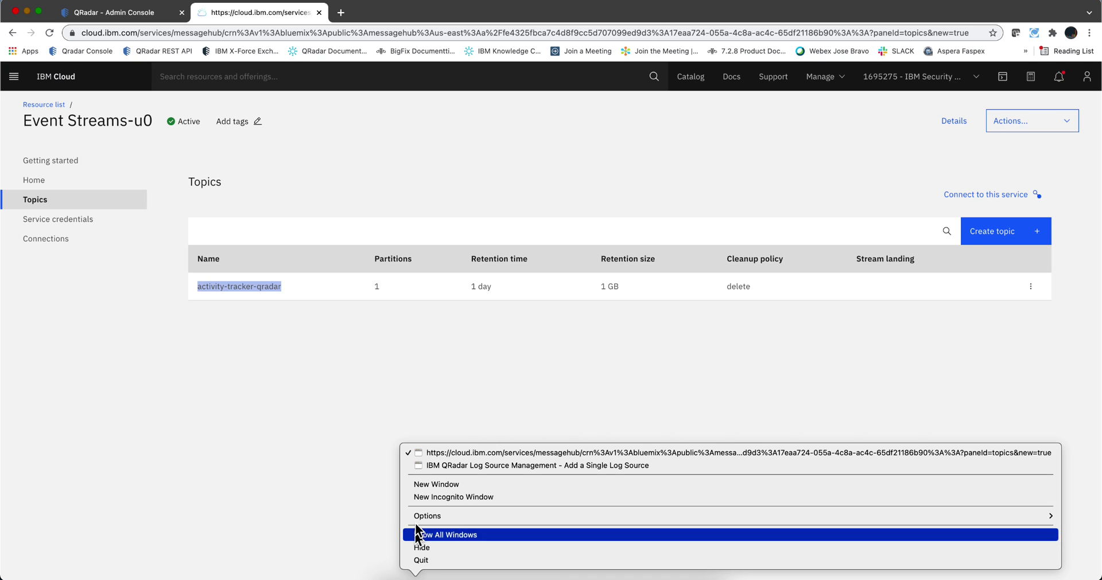
left_click(432, 465)
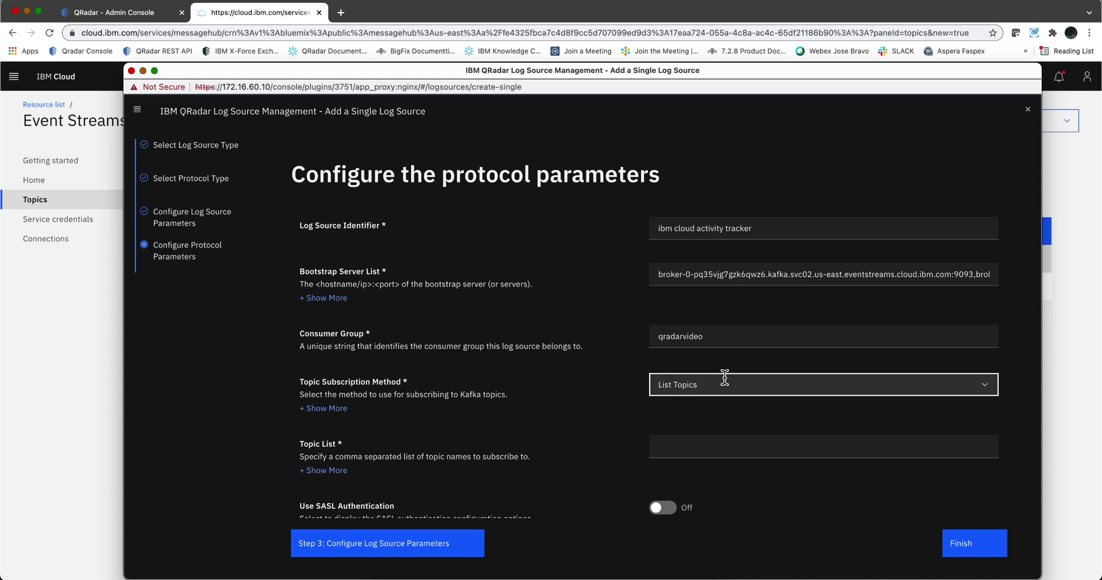
Step: Keep List Topics as subscription method and enter activity-tracker-qradar as the Topic List
left_click_drag(714, 382, 654, 383)
key("super+v")
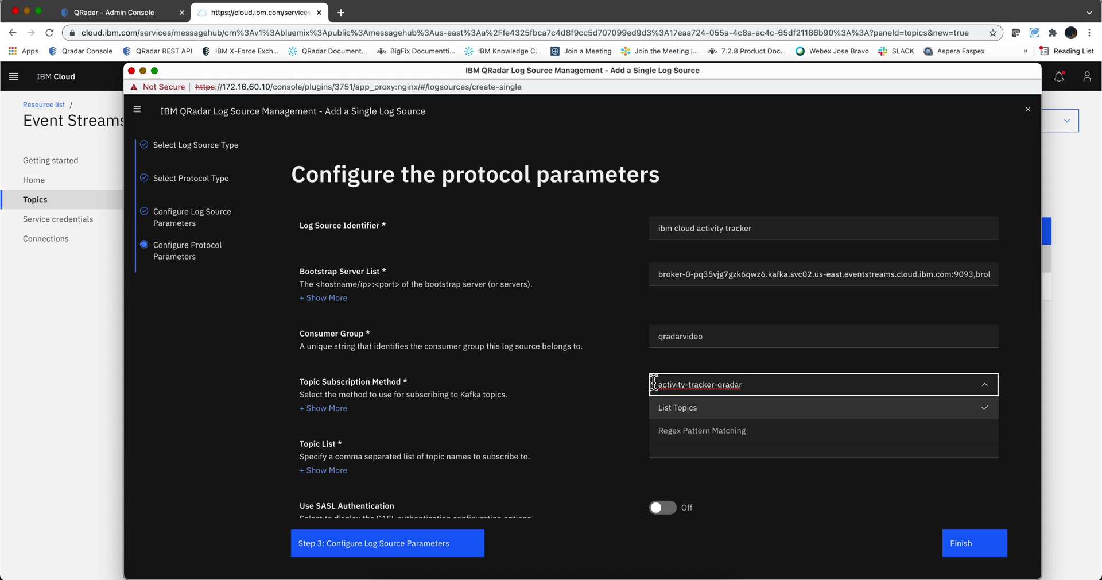
left_click(430, 427)
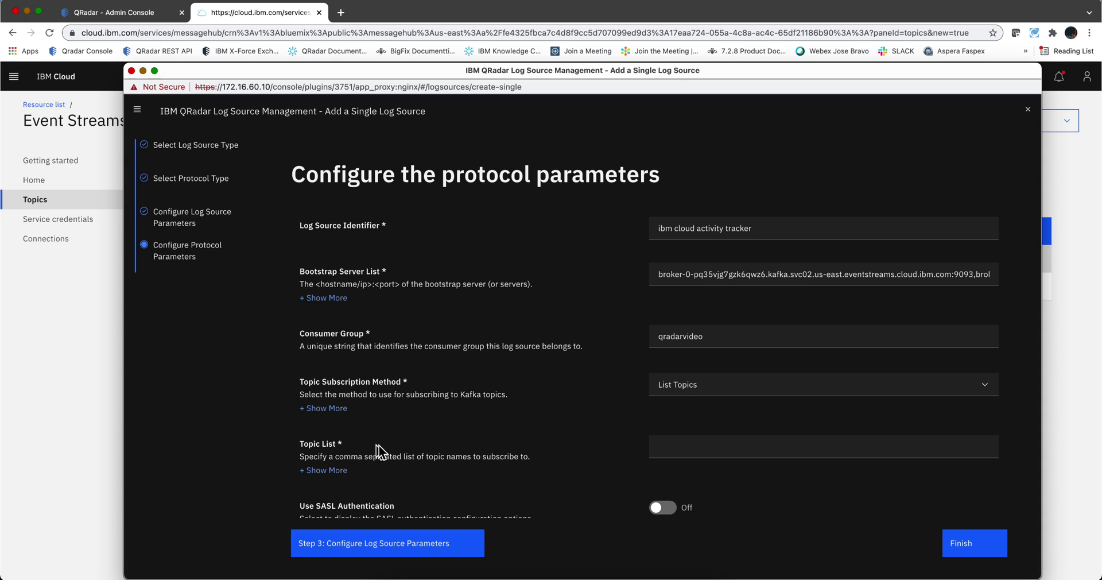
left_click(675, 445)
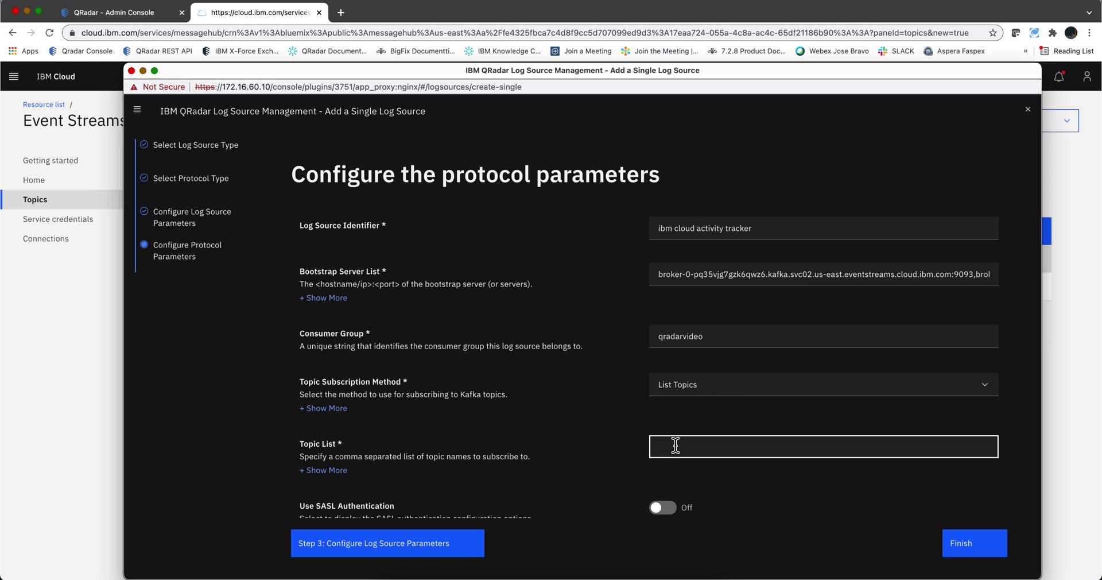
key("super+v")
left_click(672, 476)
Step: Switch on Use SASL Authentication
scroll(672, 477, "down", 3)
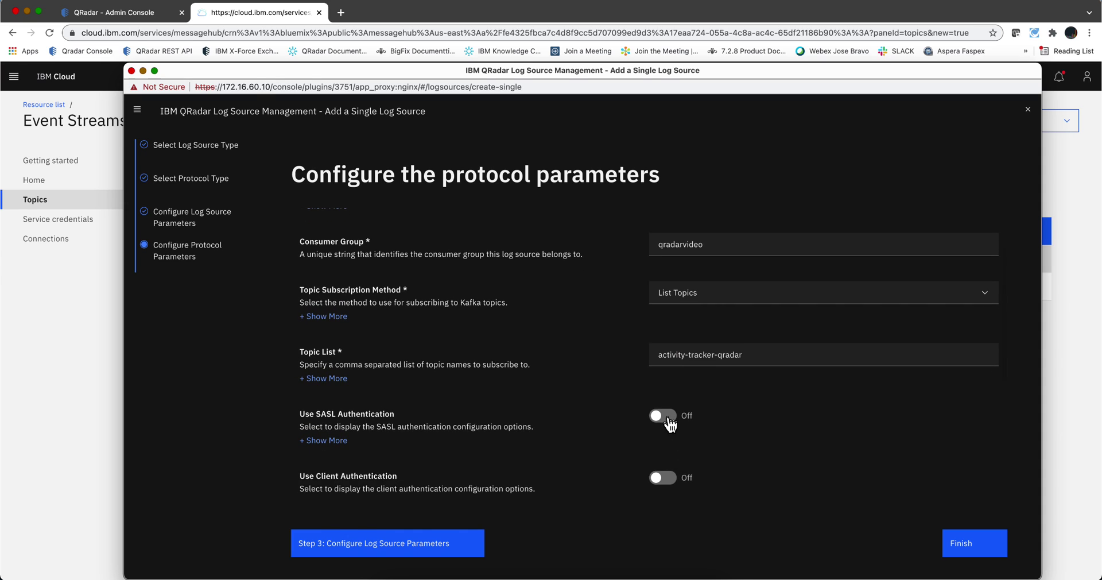
left_click(668, 419)
scroll(576, 442, "down", 1)
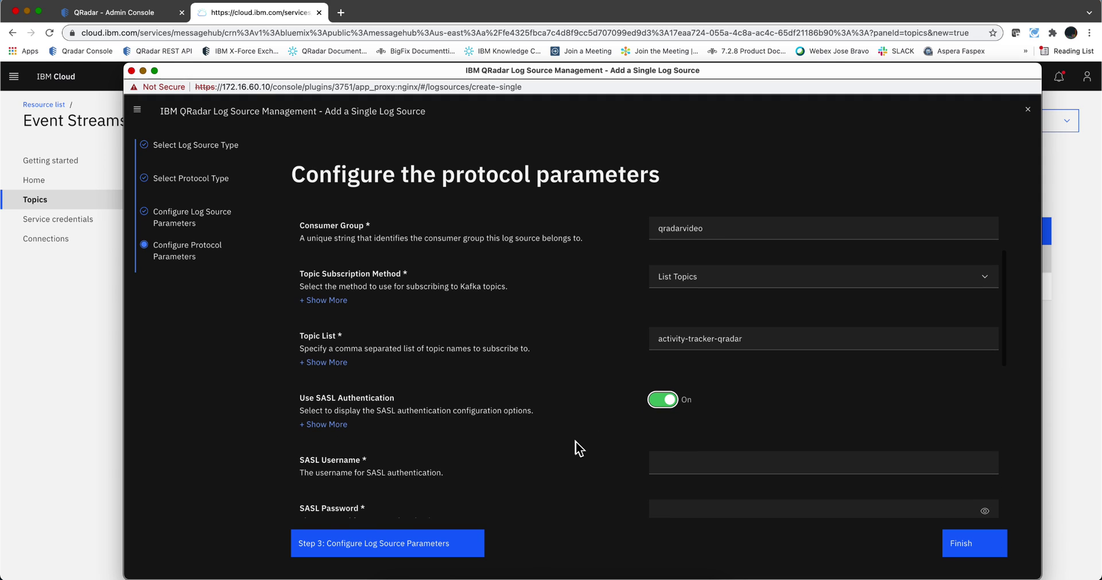
scroll(353, 436, "down", 1)
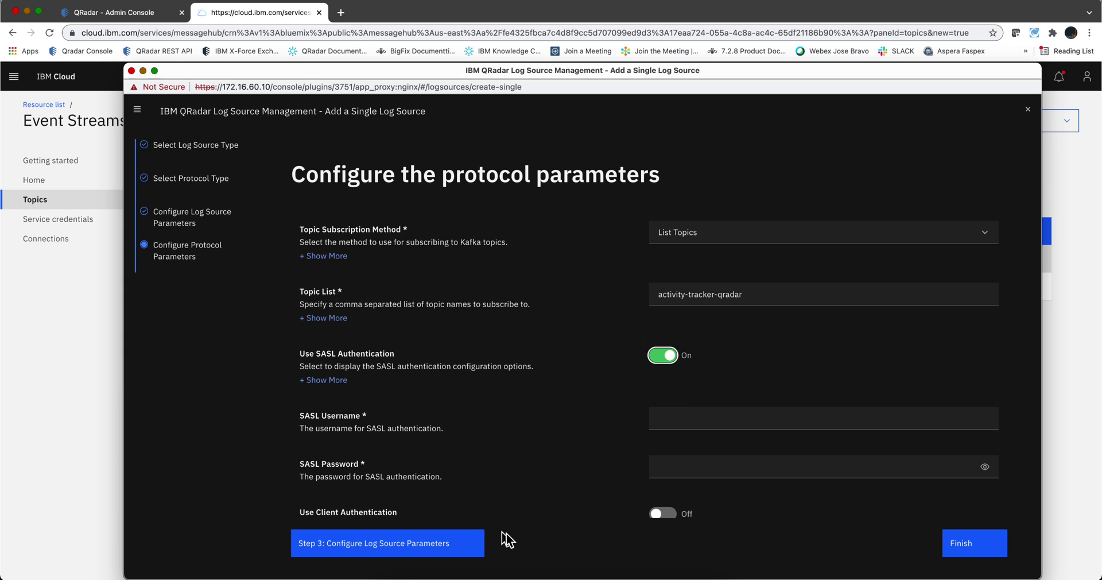
Step: Fill SASL Username and SASL Password with the reader credentials from creds.txt
left_click(550, 574)
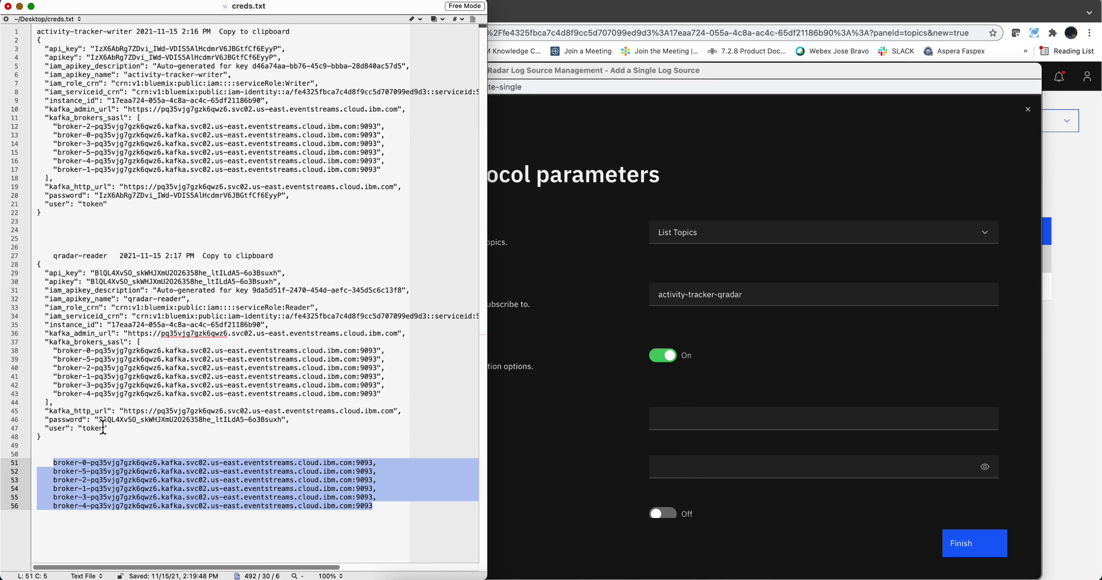
left_click_drag(108, 427, 82, 428)
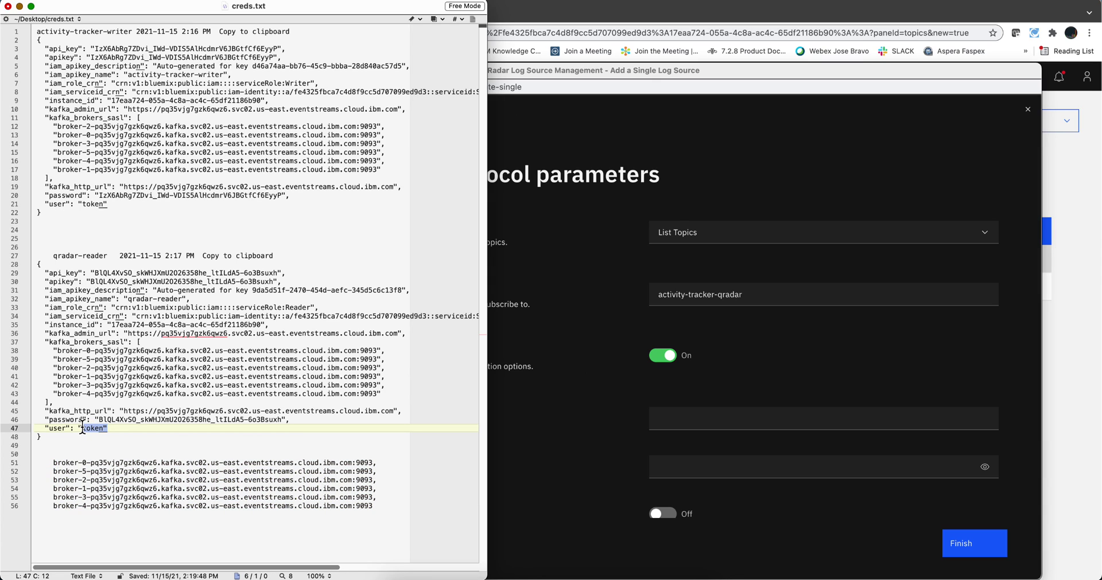
left_click(284, 419)
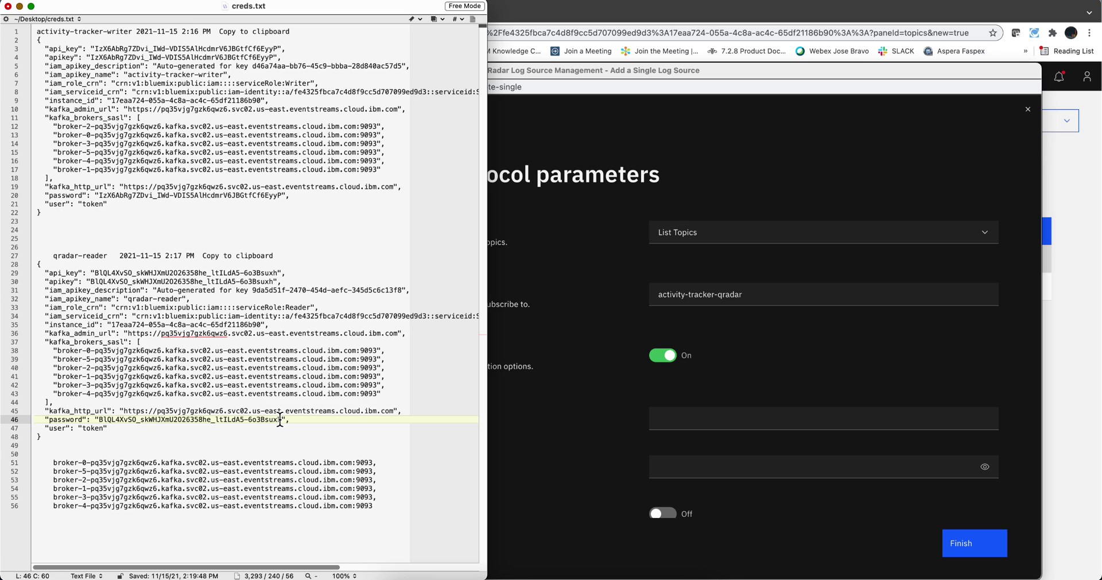
left_click_drag(281, 420, 99, 424)
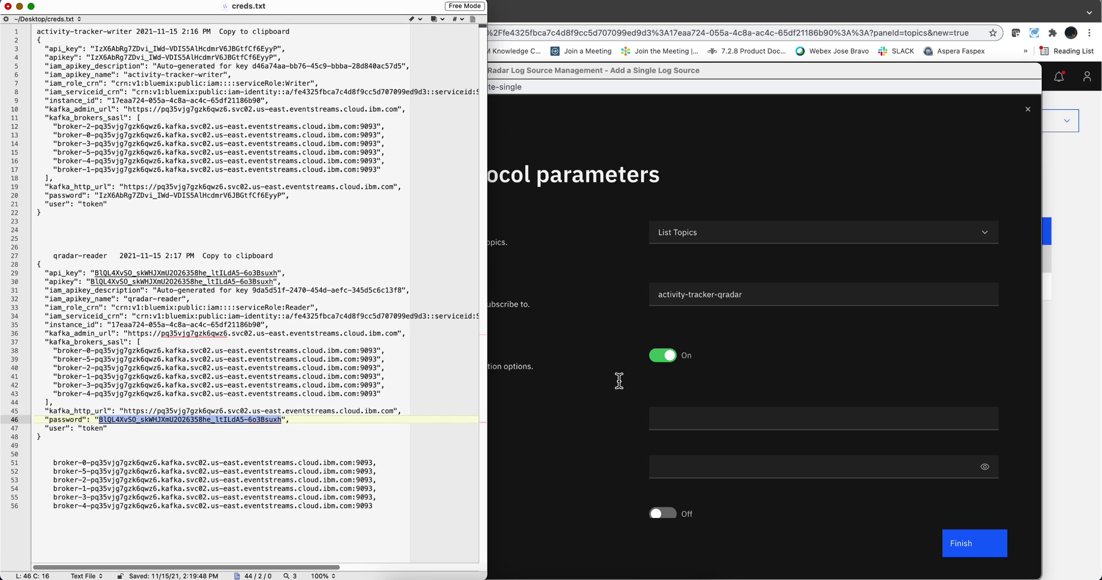
left_click(651, 422)
left_click(671, 420)
type("token")
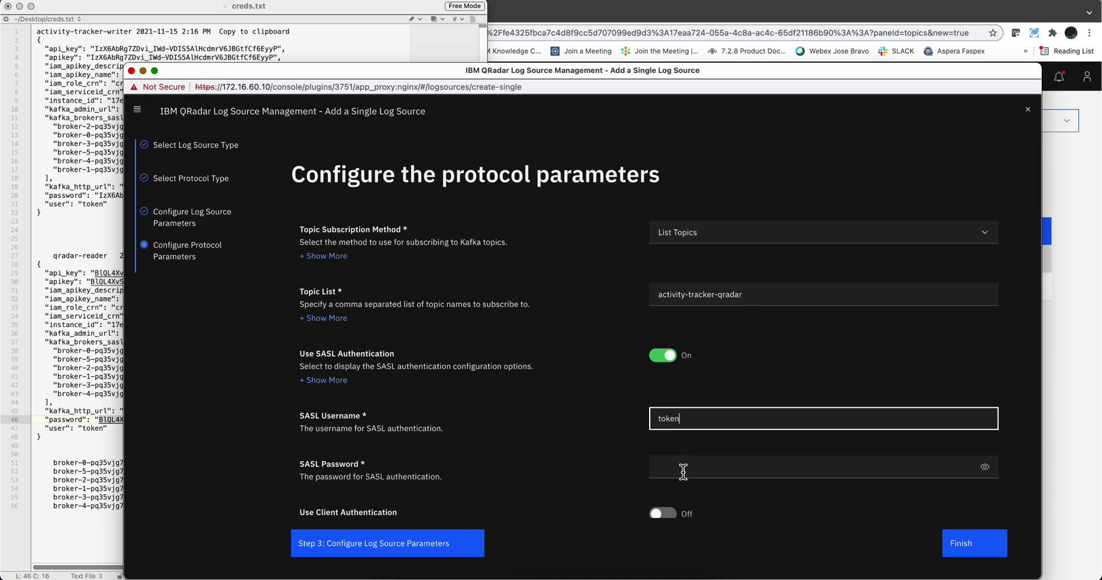
left_click(683, 468)
key("super+v")
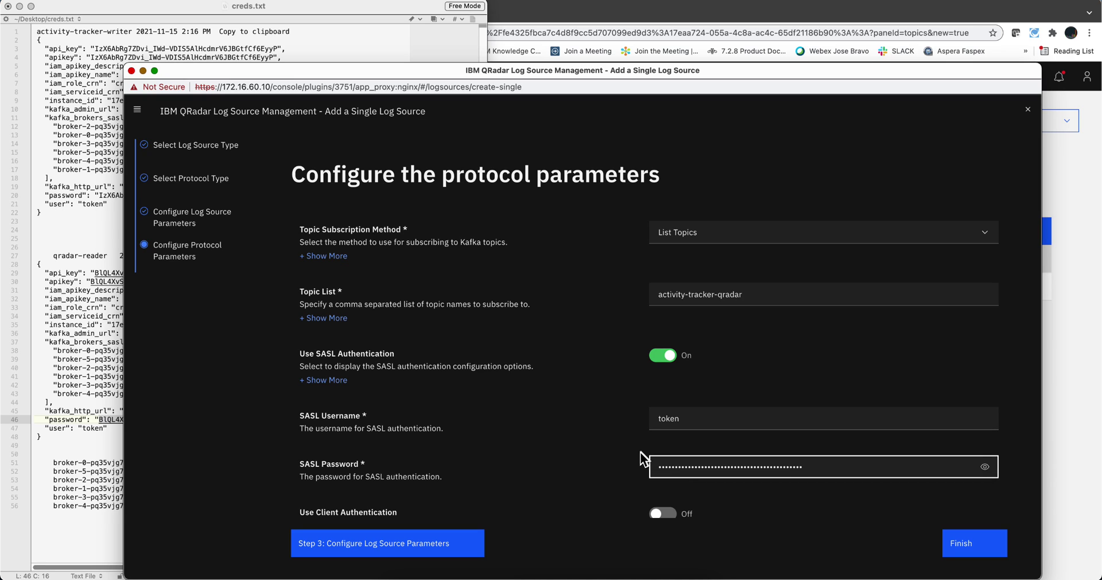
Step: Turn off Use As A Gateway Log Source and finish creating the log source
scroll(622, 435, "down", 3)
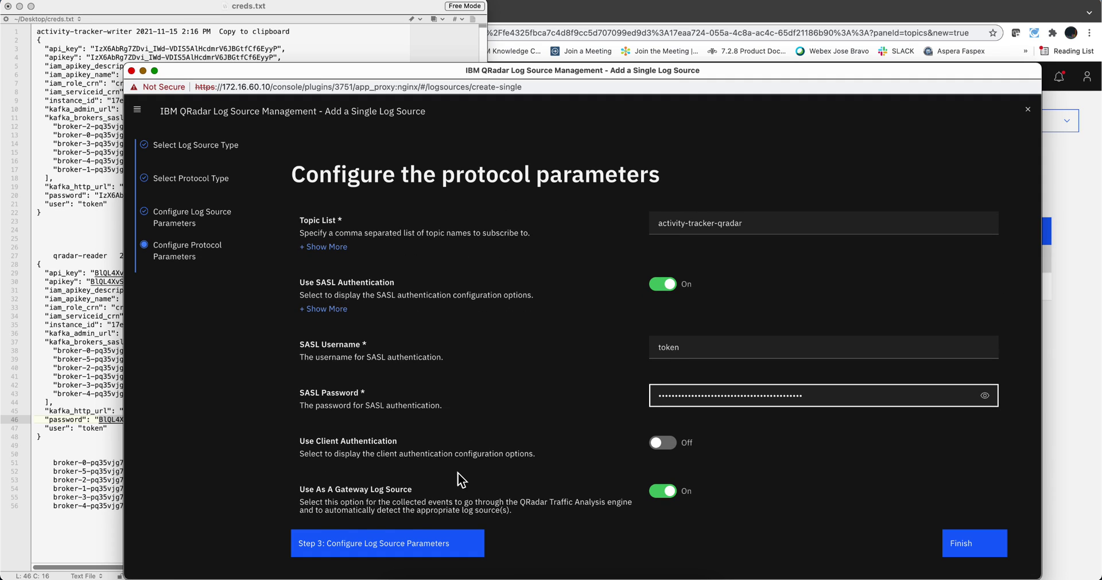
left_click(663, 491)
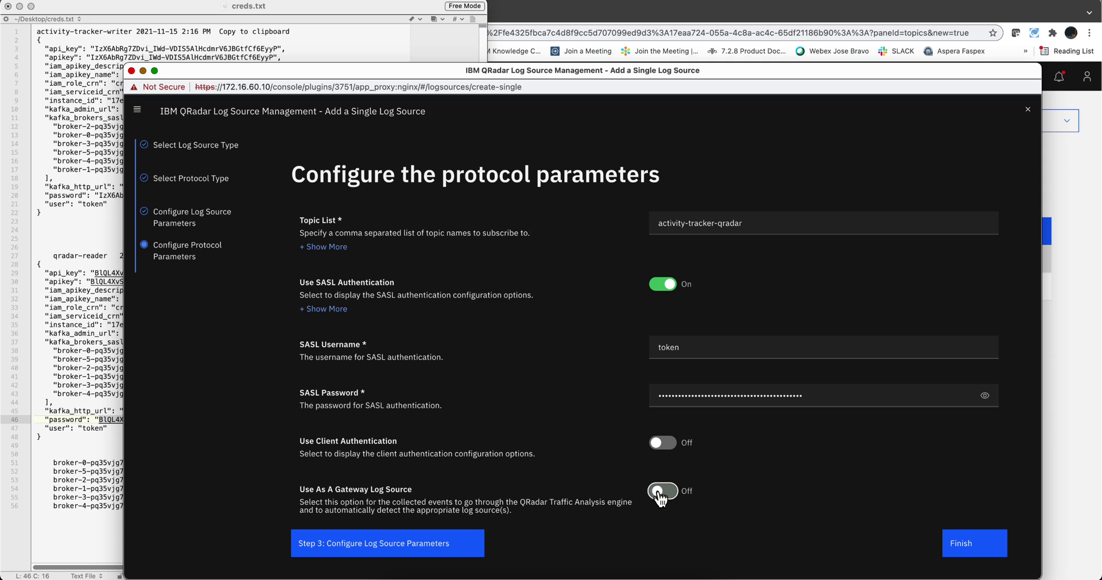
left_click(975, 543)
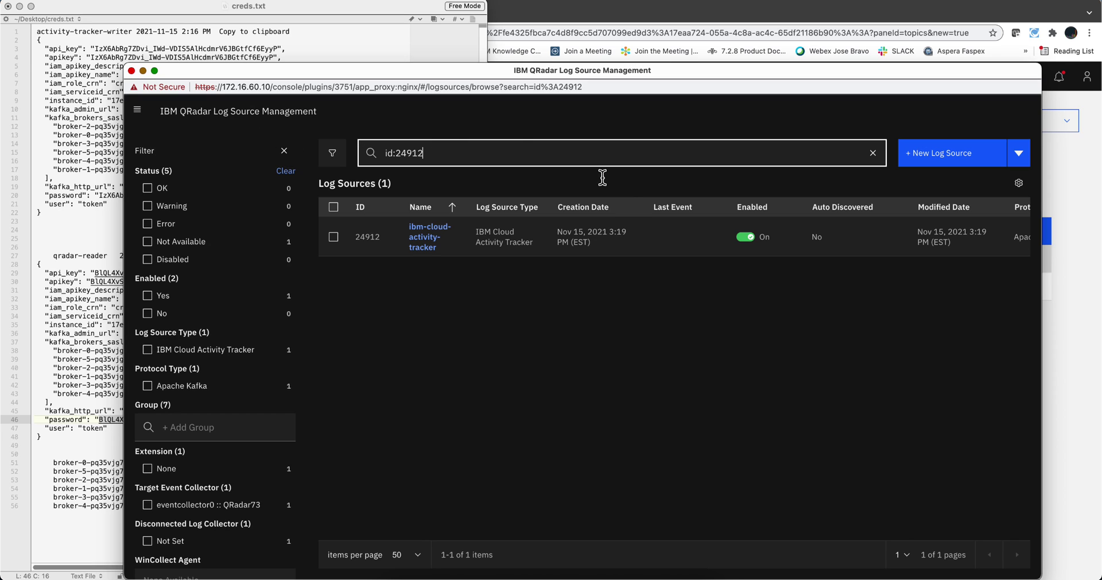
Step: Close Log Source Management and run Advanced > Deploy Full Configuration from the Admin tab
left_click(132, 71)
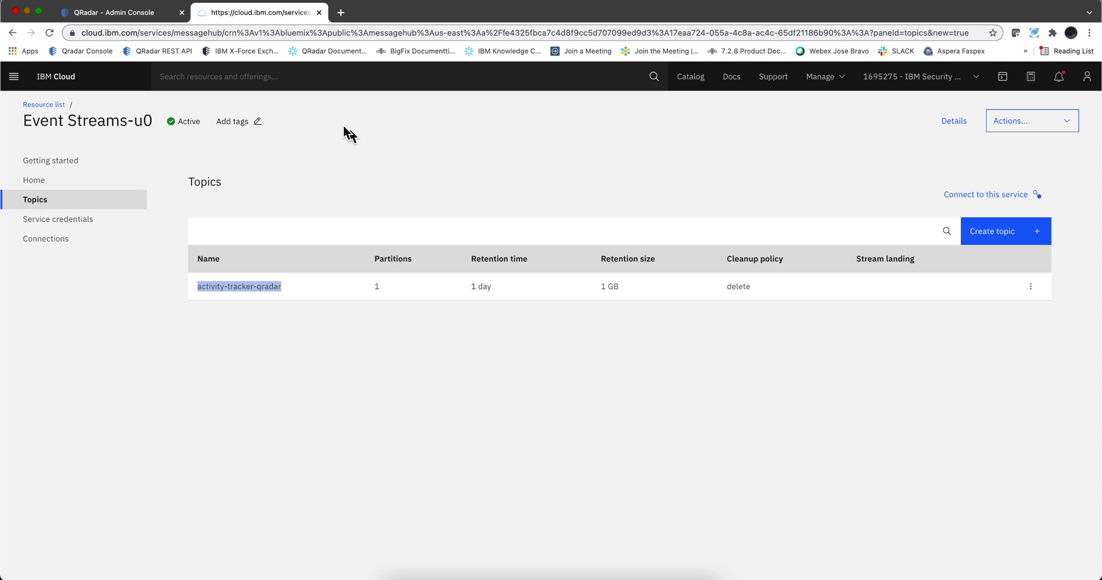
left_click(140, 16)
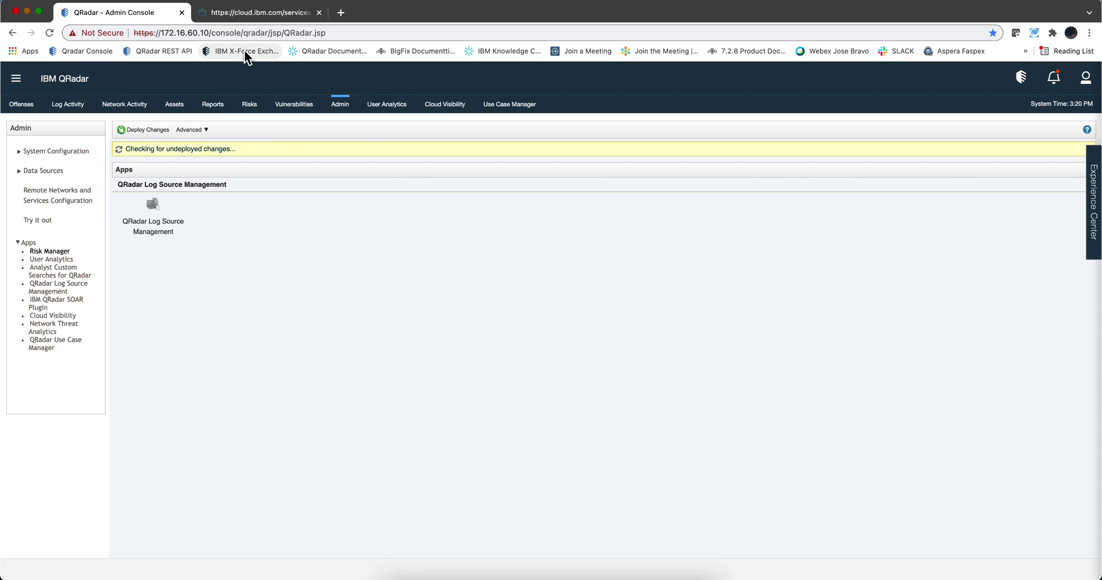
left_click(198, 129)
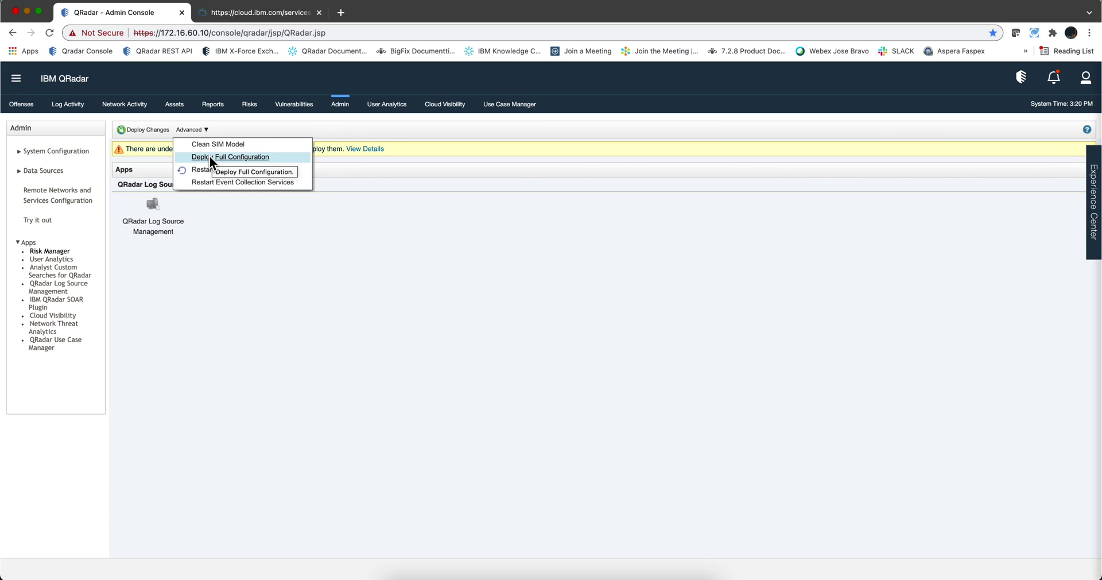
left_click(209, 156)
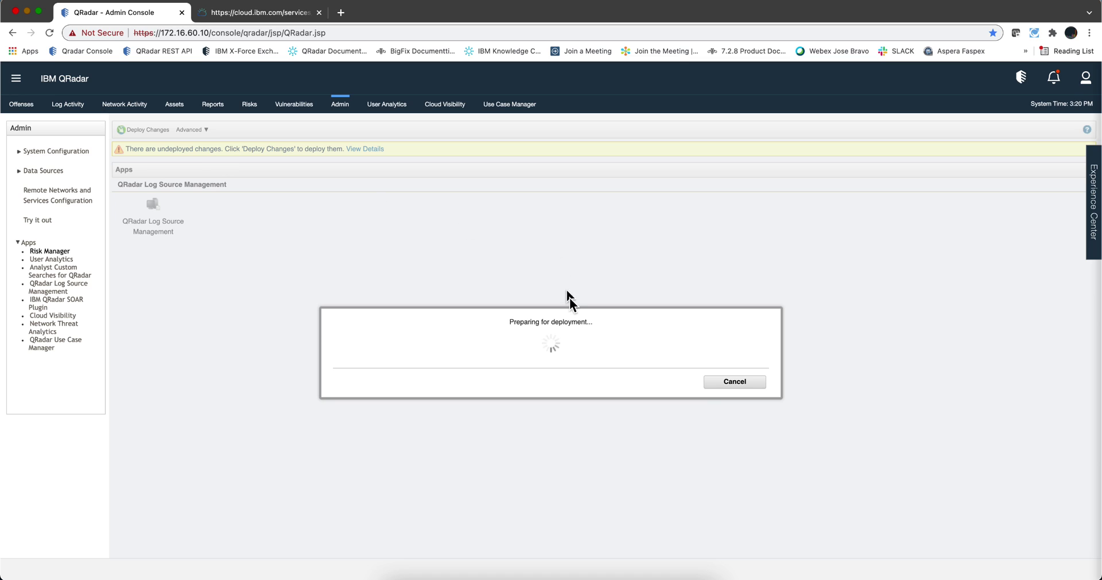
left_click(672, 363)
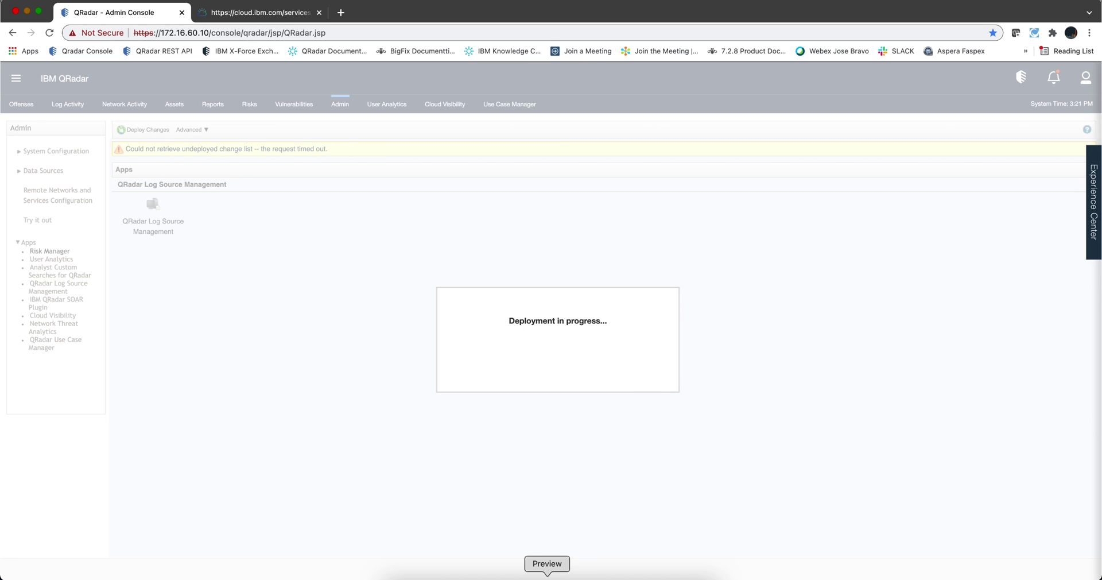
Step: Check the data-flow diagram screenshot, then bring the credentials notes file back forward
left_click(548, 576)
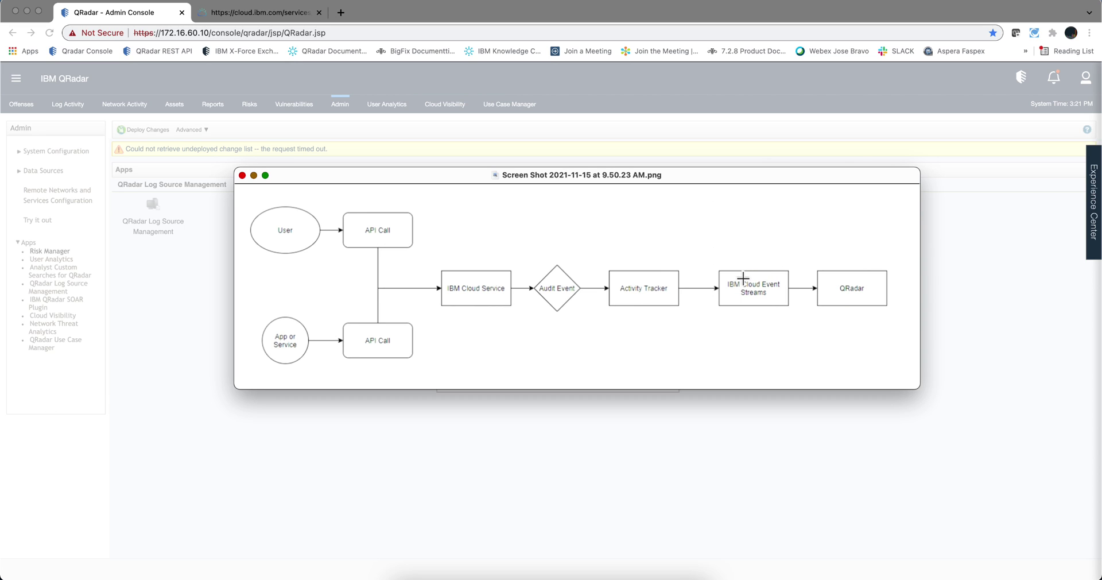
left_click(170, 307)
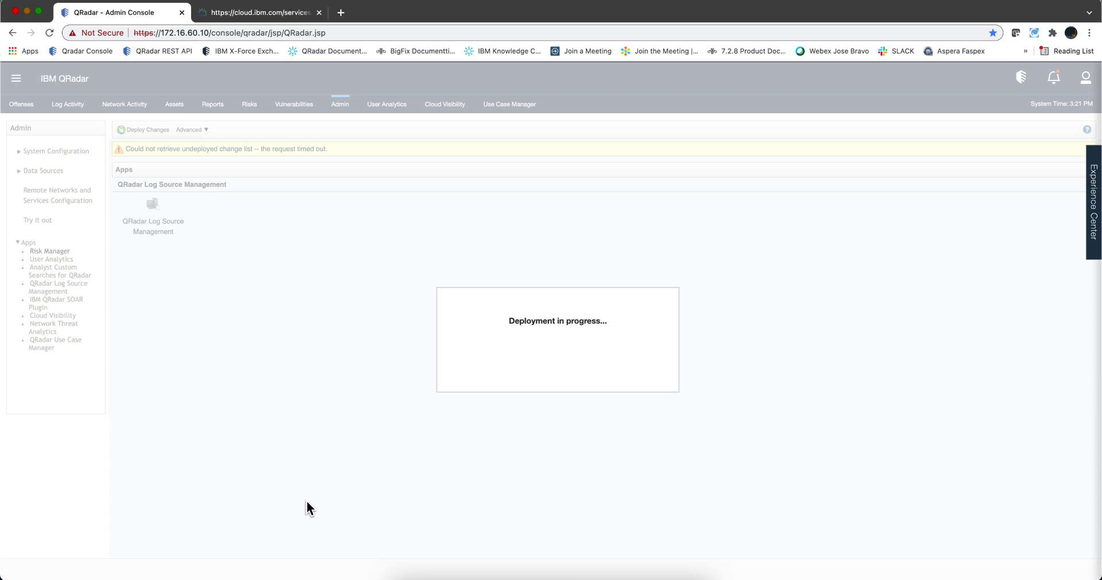
left_click(571, 576)
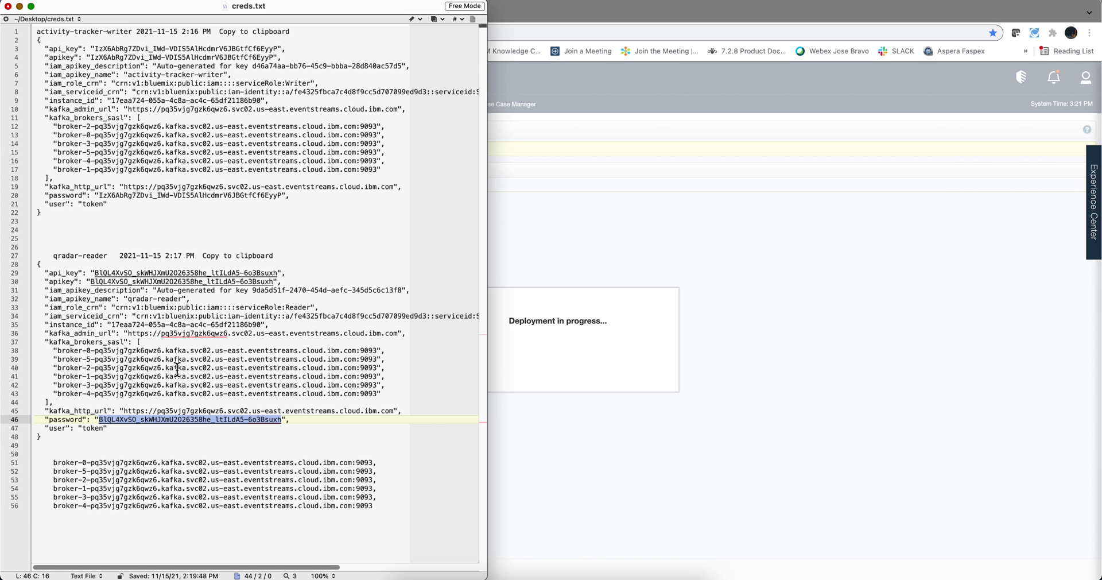
Step: Select the writer credentials block in creds.txt and return to the Event Streams tab
left_click_drag(128, 221, 17, 39)
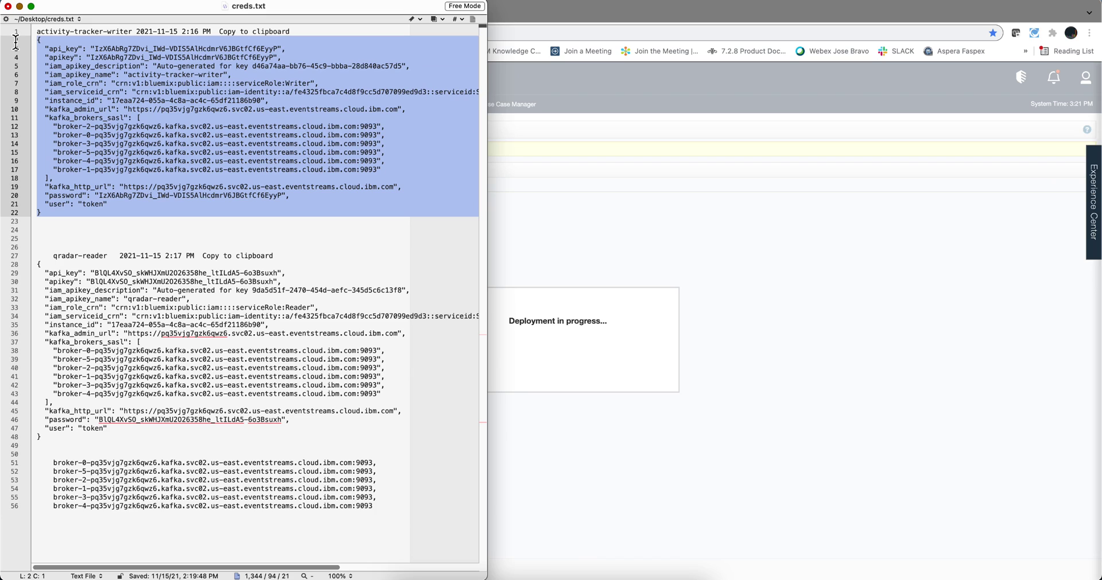
left_click(573, 231)
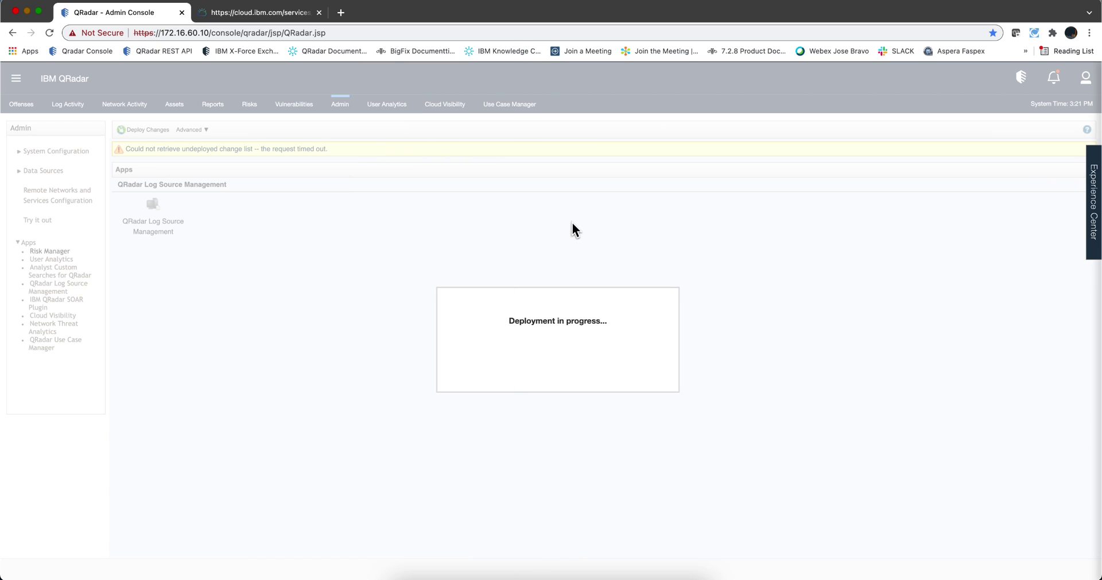
key("ctrl+Tab")
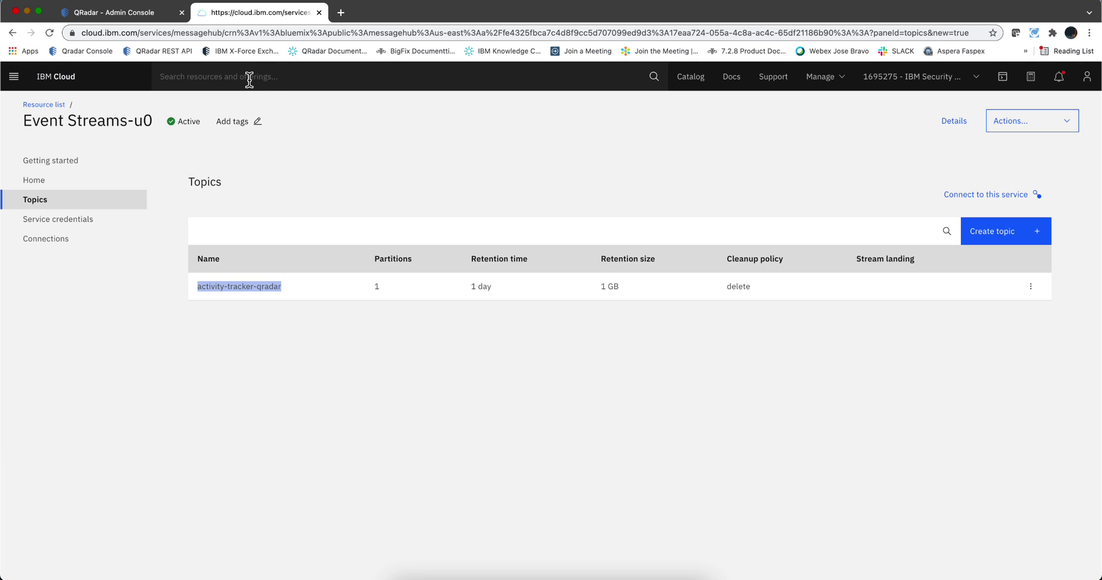
Step: Search IBM Cloud for 'activity tracker' and open the IBM Cloud Activity Tracker-p1 dashboard
left_click(245, 80)
type("activity tracker")
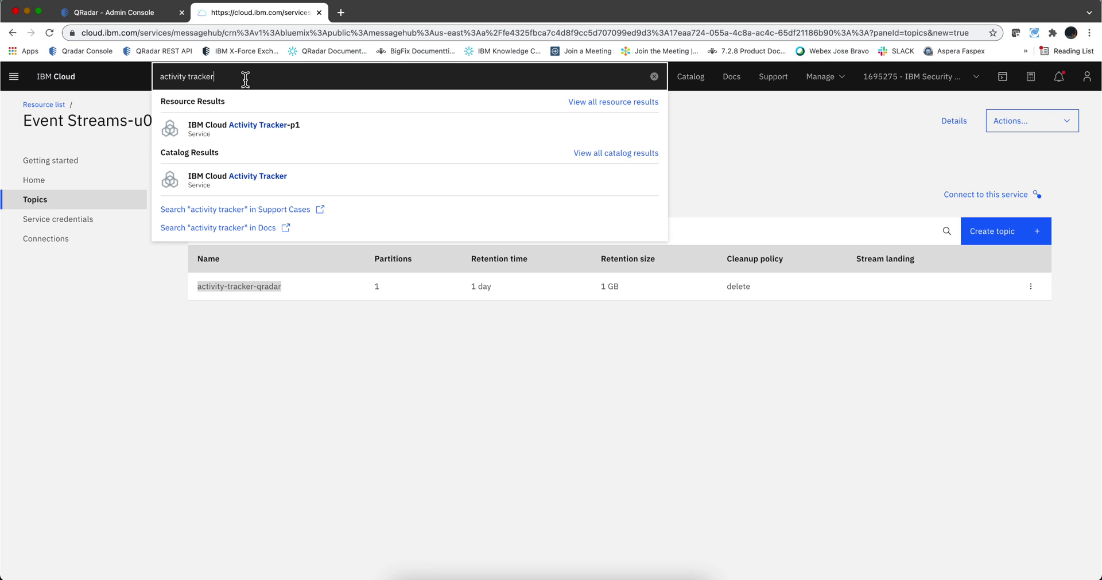
left_click(243, 133)
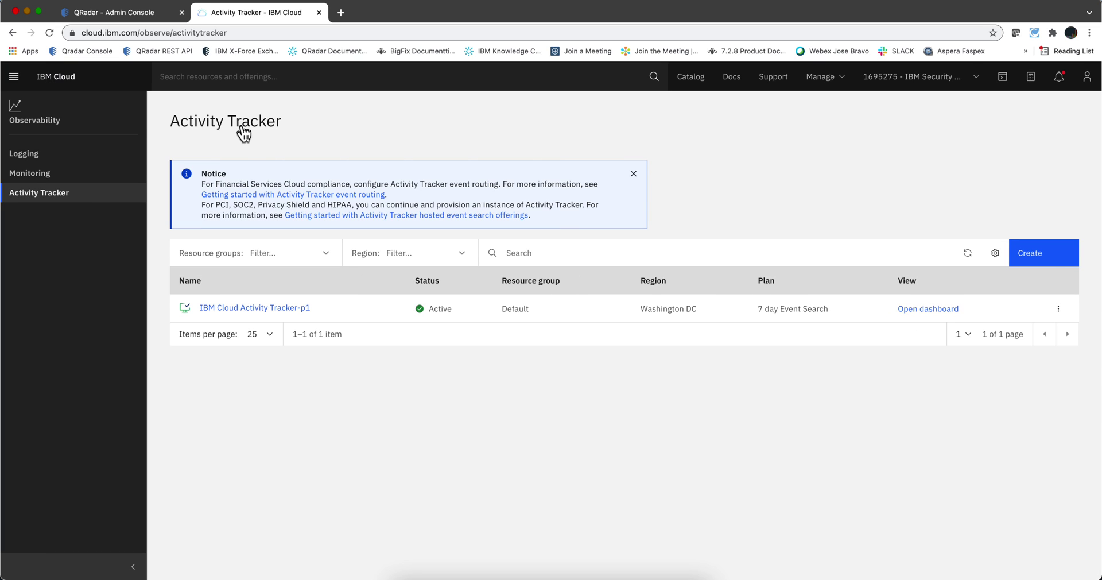
left_click(261, 309)
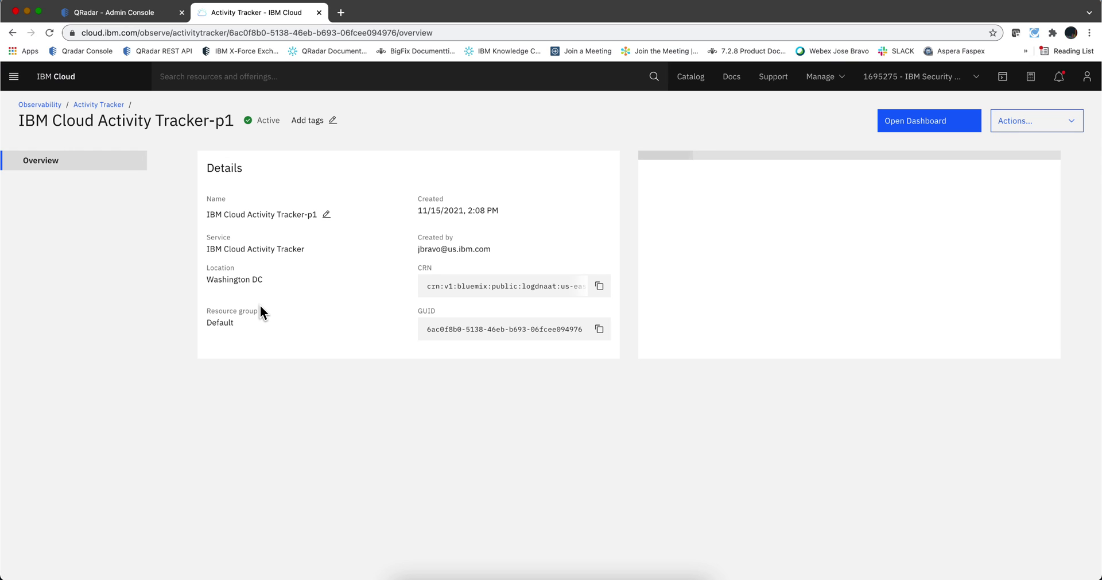
left_click(911, 120)
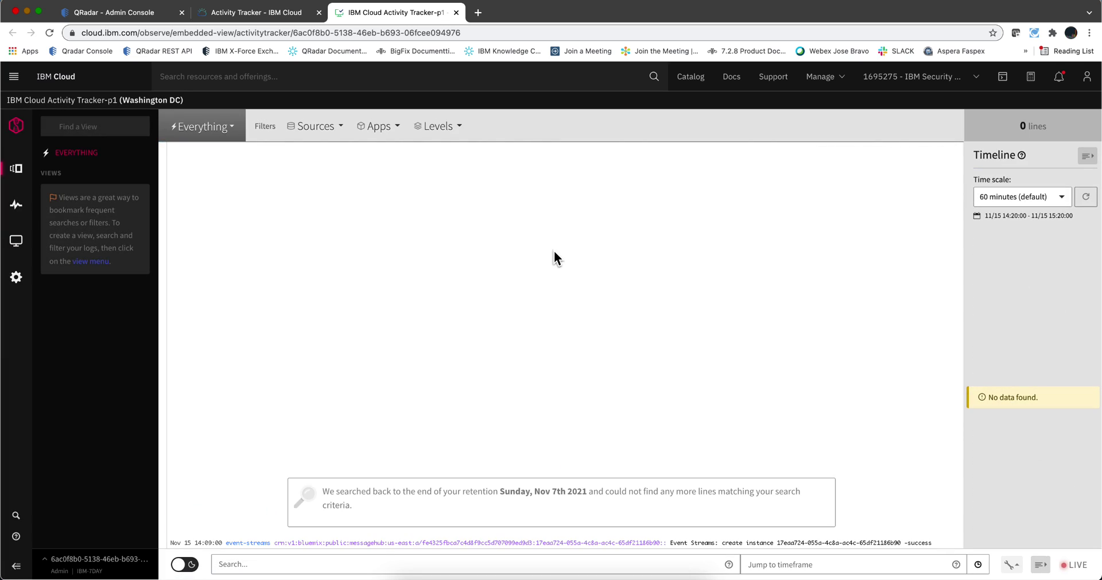
Step: Open Settings > STREAMING > Configuration in the Activity Tracker dashboard
left_click(17, 279)
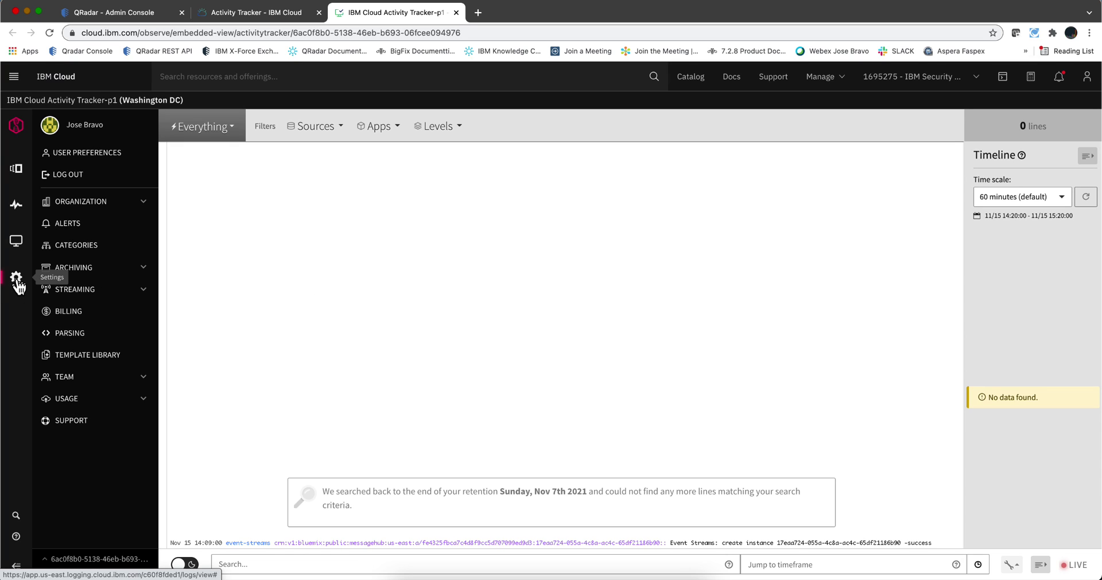
left_click(75, 293)
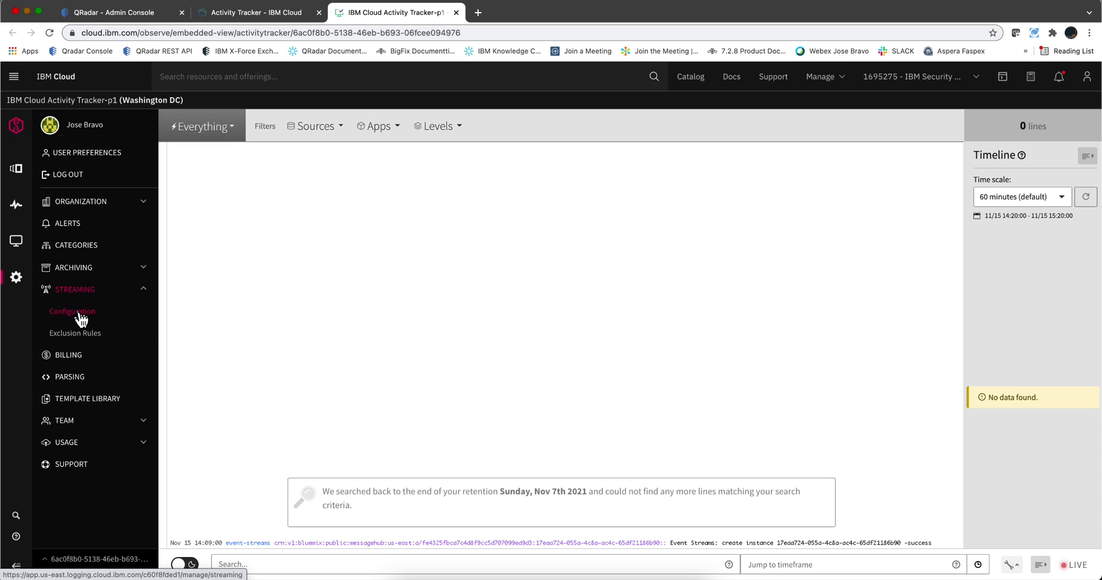
left_click(85, 315)
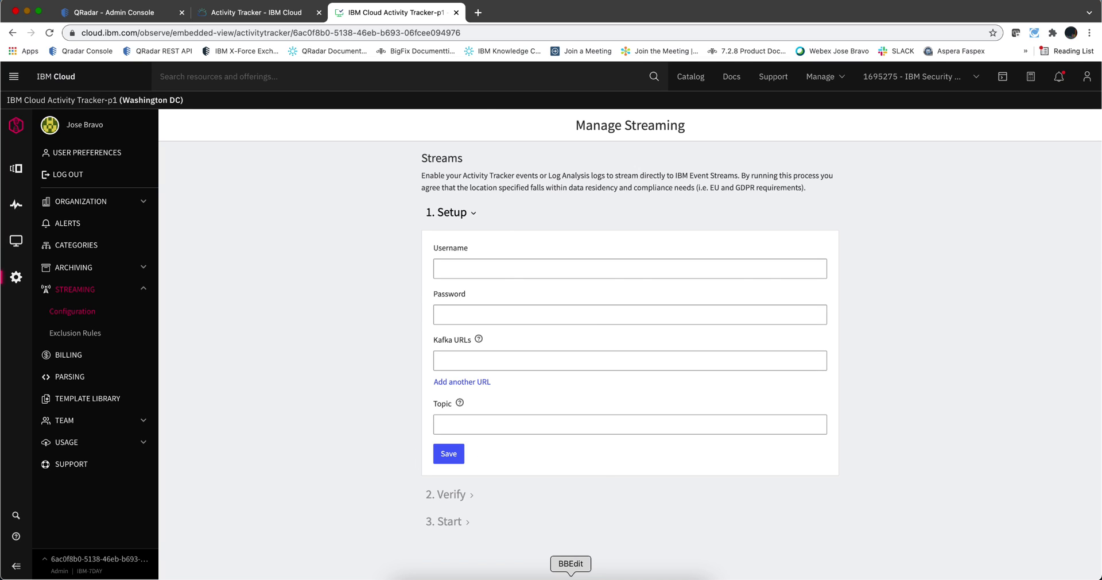
Step: Fill the streaming Username and Password with the writer credential's values from creds.txt
left_click(571, 574)
left_click(109, 222)
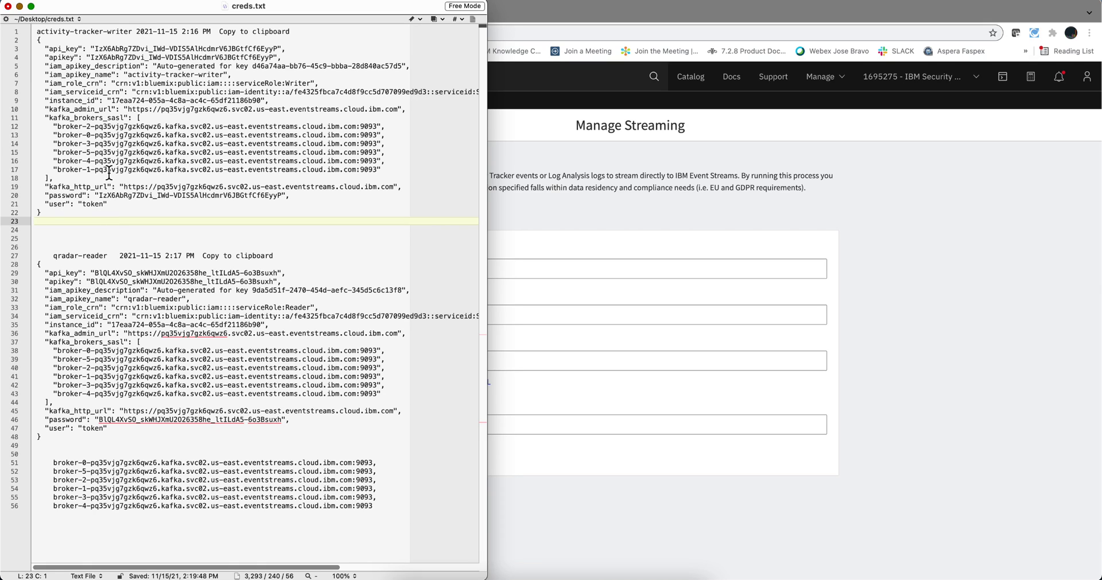
left_click_drag(283, 195, 99, 195)
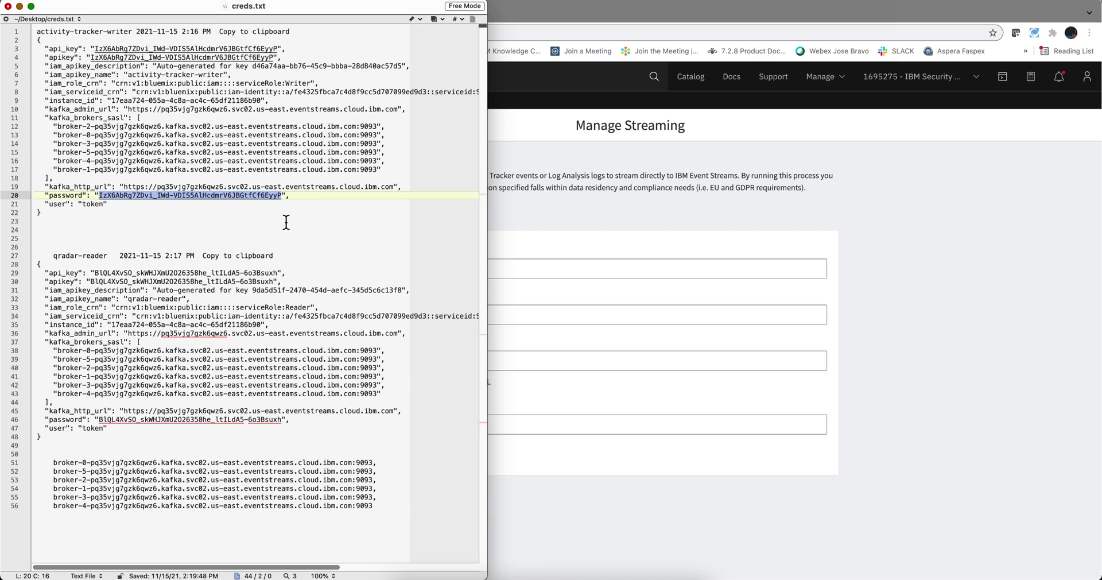
left_click(532, 253)
left_click(463, 268)
type("token")
left_click(467, 314)
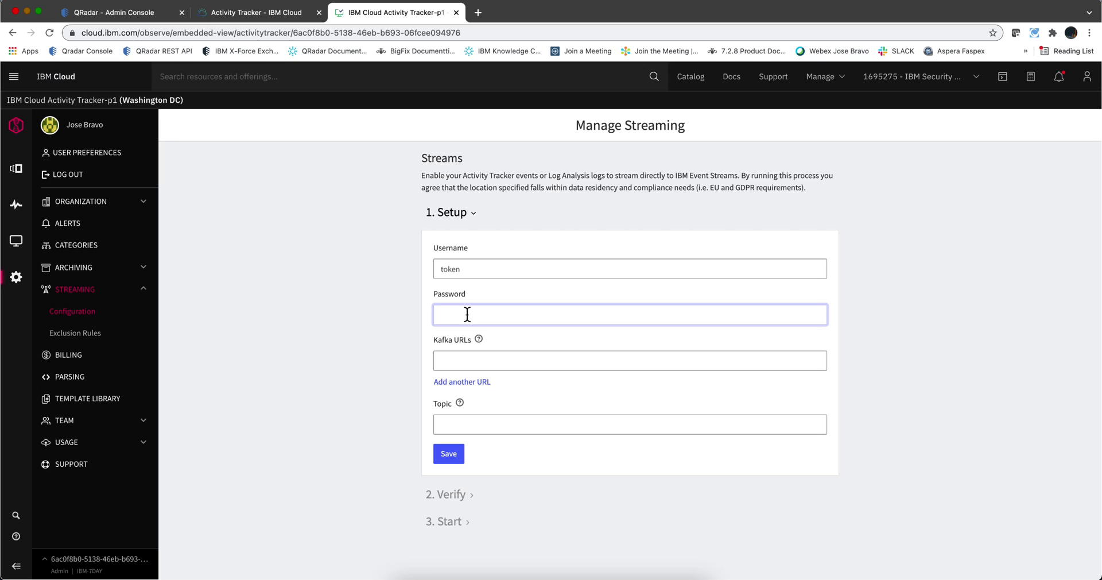
key("super+v")
Step: Copy the broker-2 address on line 12 of creds.txt and return to the setup form
left_click(571, 576)
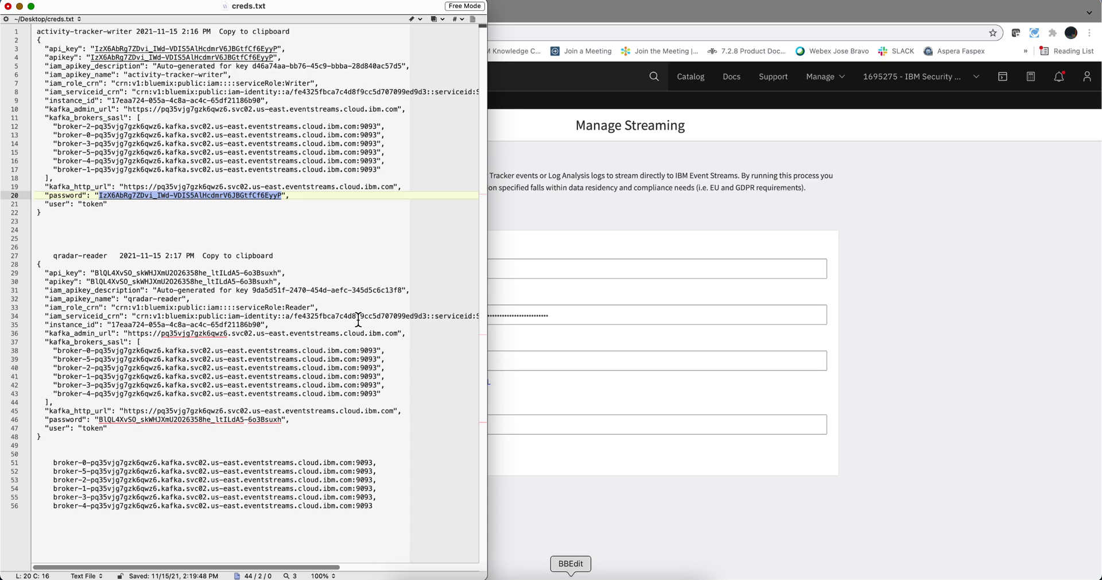
left_click(334, 161)
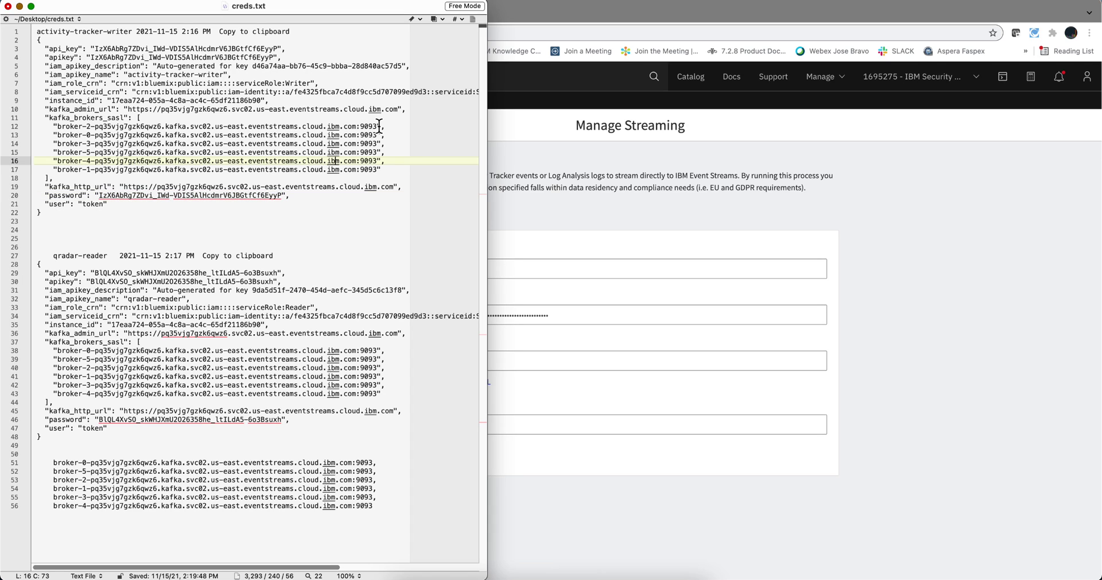
left_click_drag(378, 126, 56, 125)
key("super+c")
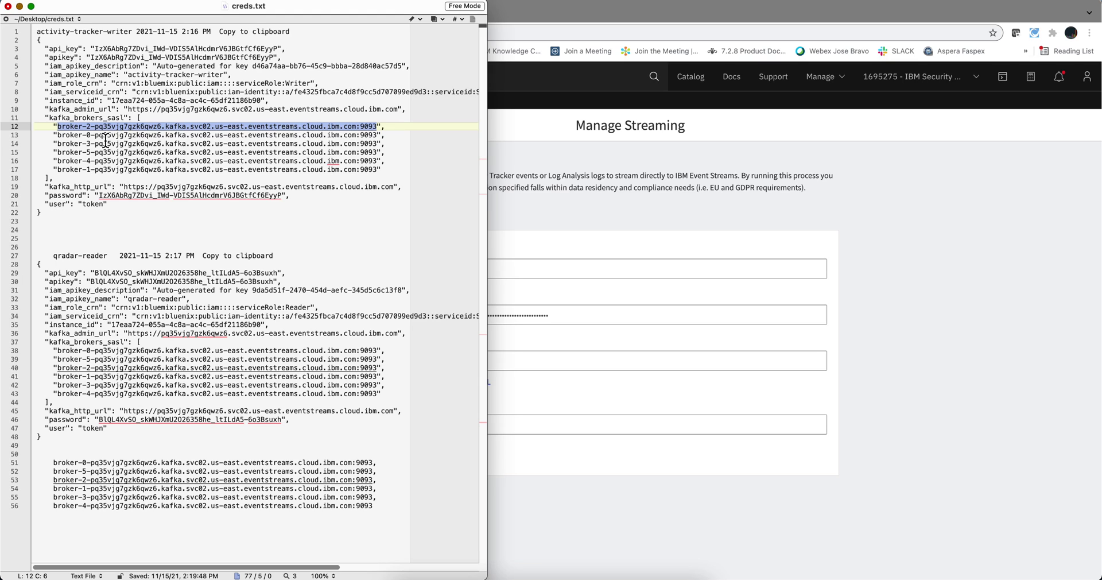
left_click(540, 343)
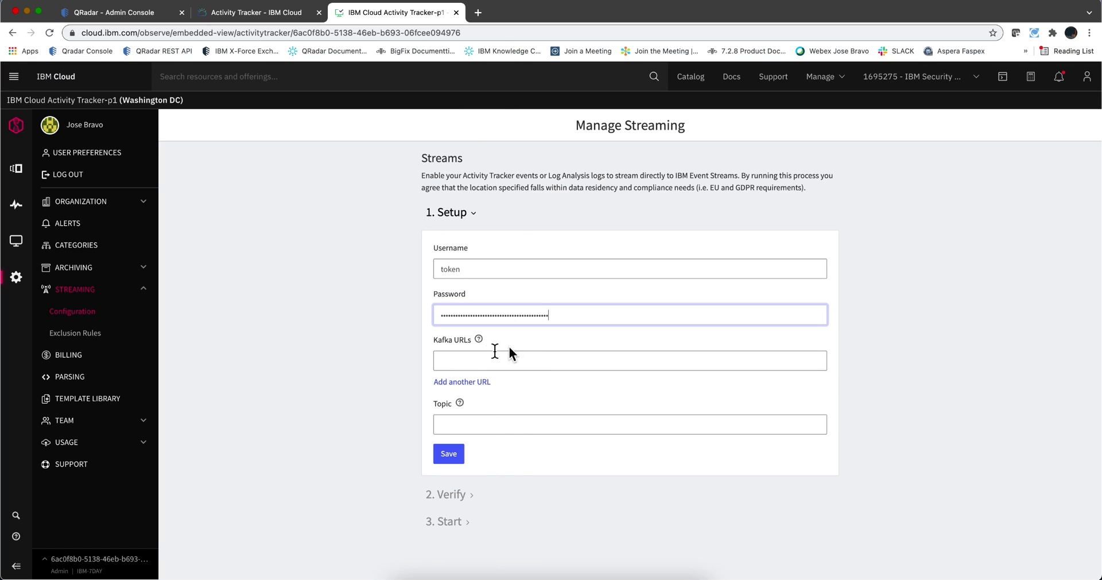
Step: Enter Kafka URLs for broker-0, broker-1 and broker-2 on port 9093
left_click(461, 358)
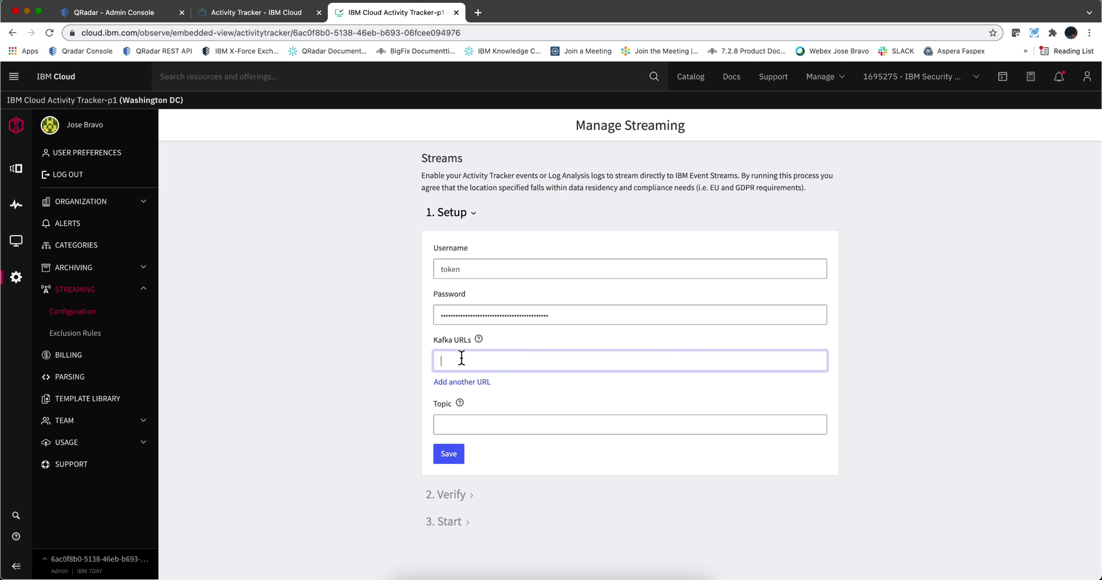
key("super+v")
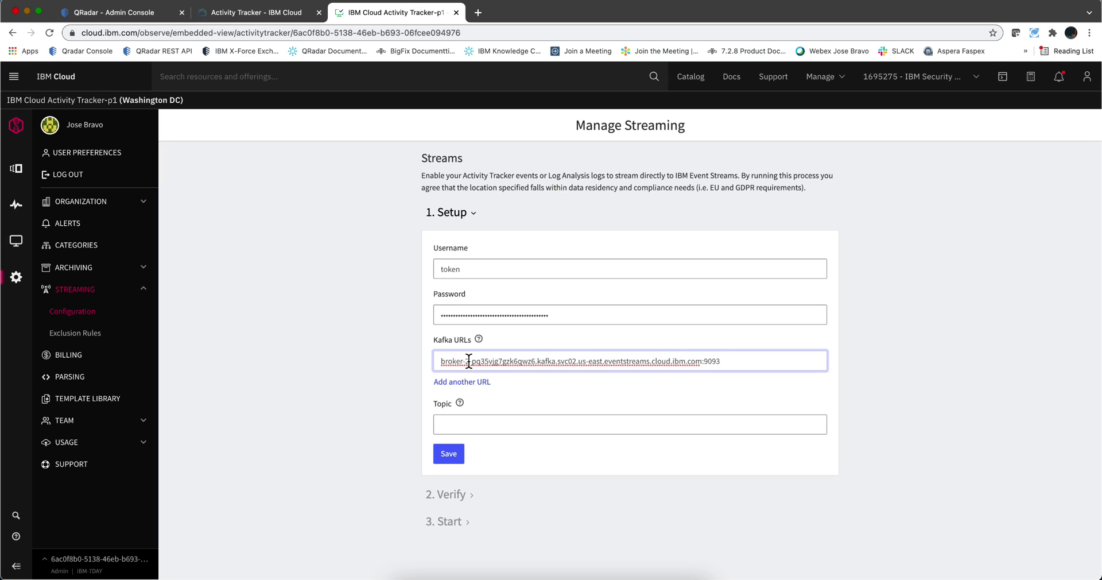
key("BackSpace")
type("0")
left_click(474, 384)
type("broker-0-pq35vjg7gzk6qwz6.kafka.svc02.us-east.eventstreams.cloud.ibm.com:9093")
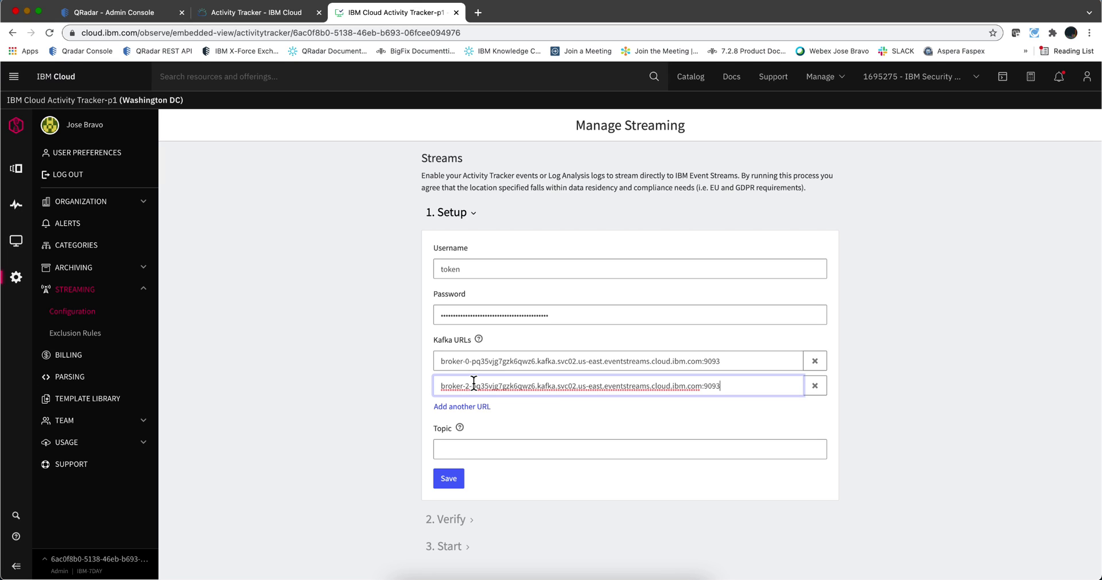
left_click(470, 385)
key("BackSpace")
type("2")
key("BackSpace")
type("1")
left_click(483, 407)
type("broker-0-pq35vjg7gzk6qwz6.kafka.svc02.us-east.eventstreams.cloud.ibm.com:9093")
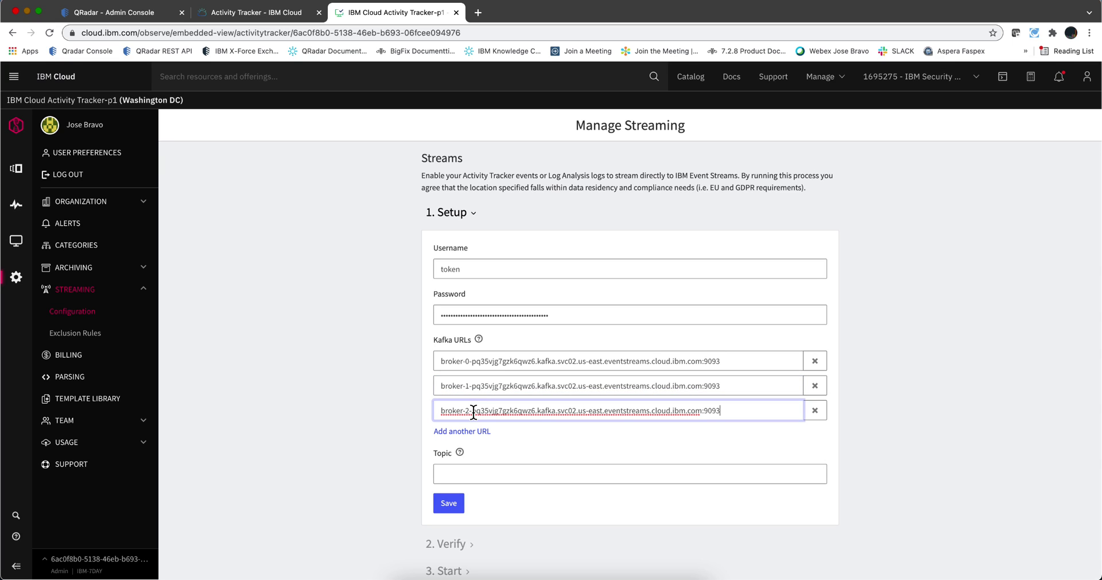
left_click(470, 409)
key("BackSpace")
type("2")
Step: Add Kafka URLs for broker-3, broker-4 and broker-5, and set the Topic to activity-tracker-qradar
left_click(476, 432)
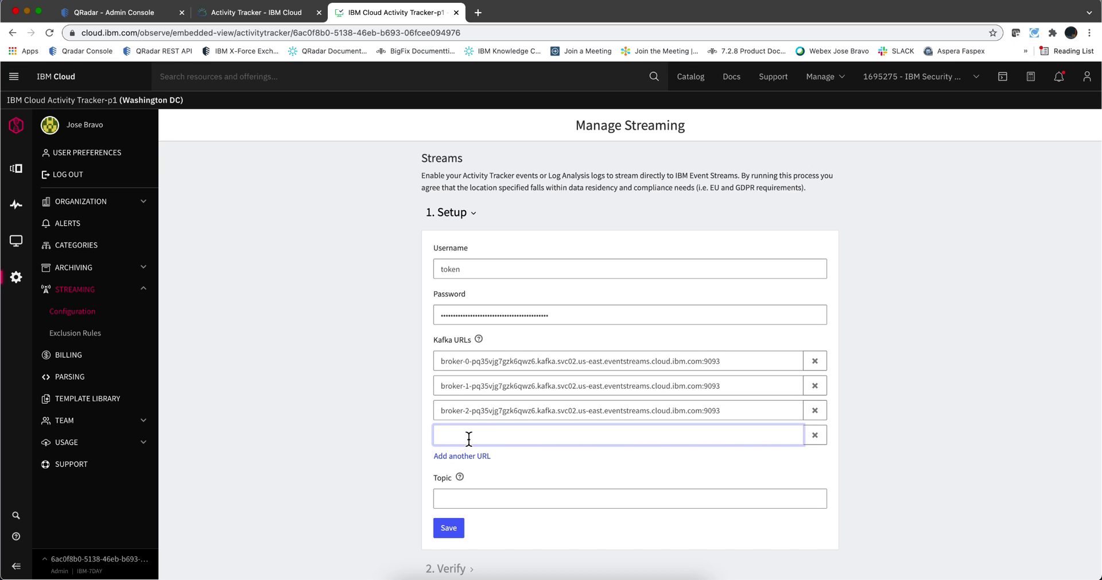
key("super+v")
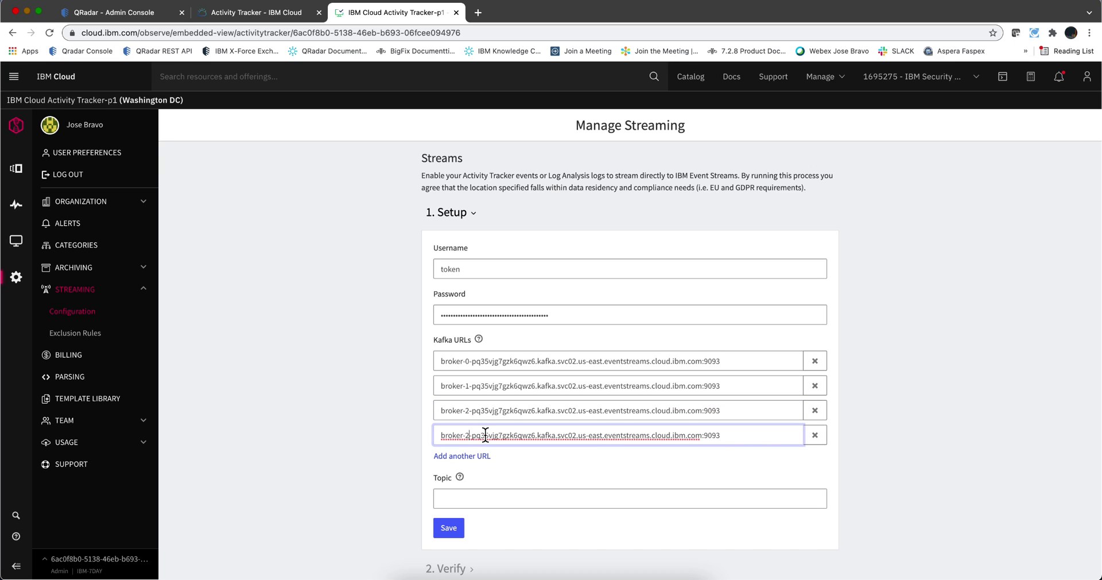
key("BackSpace")
type("3")
left_click(463, 457)
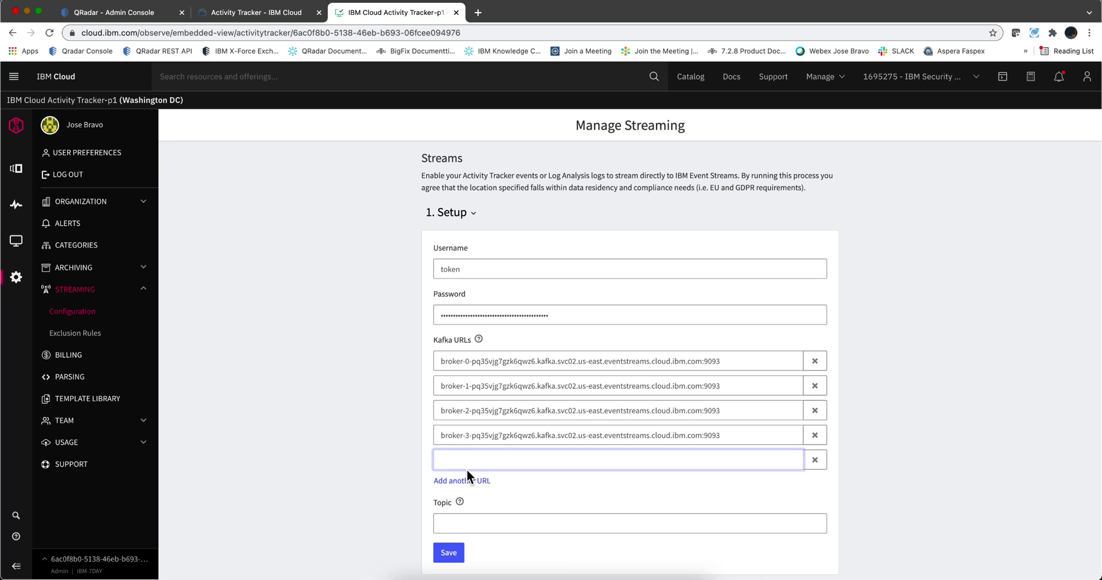
key("super+v")
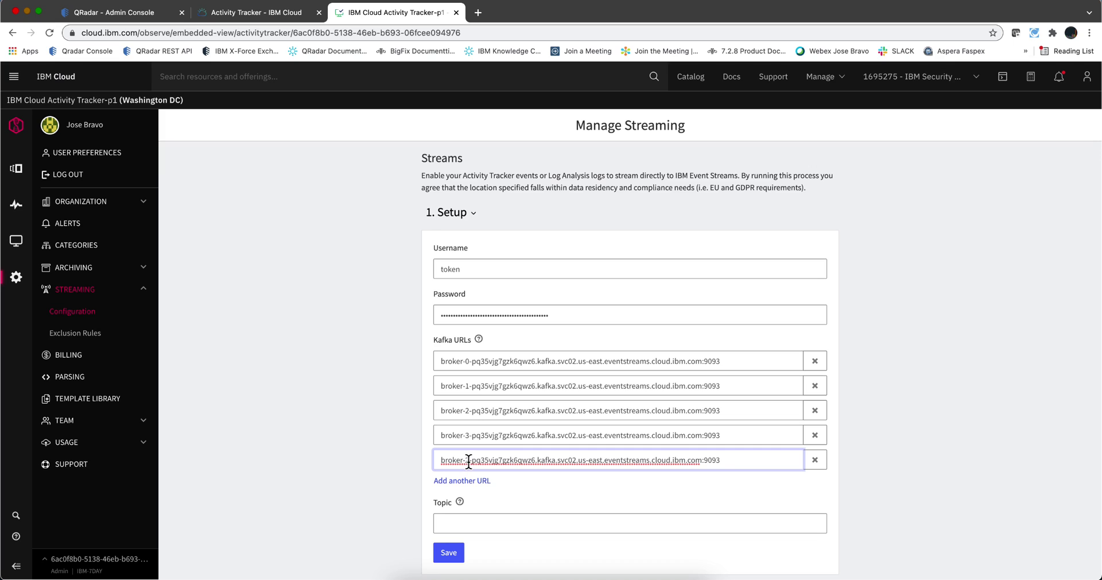
key("BackSpace")
type("4")
left_click(463, 481)
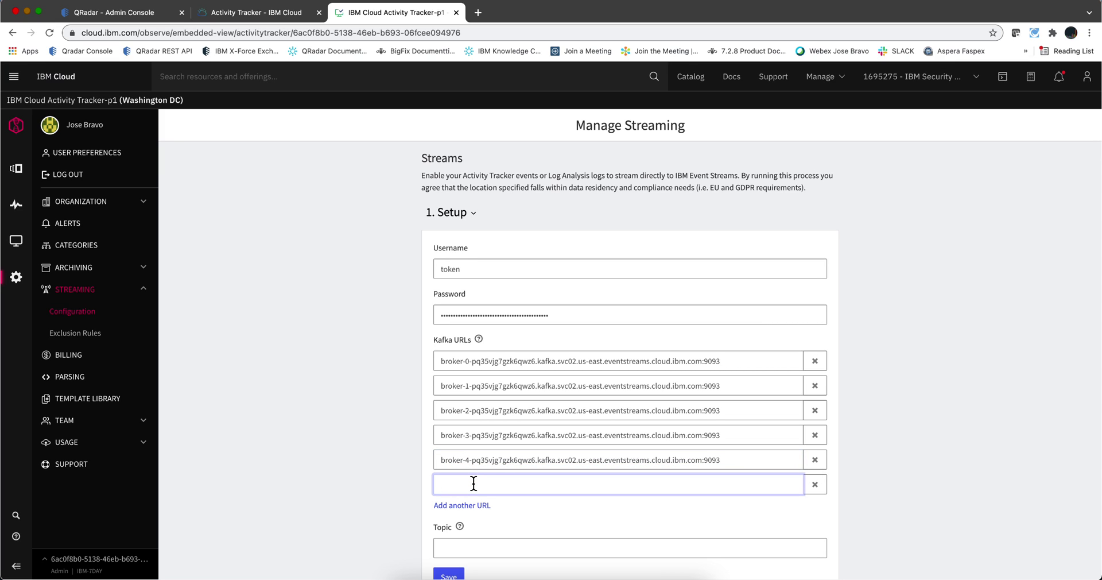
key("super+v")
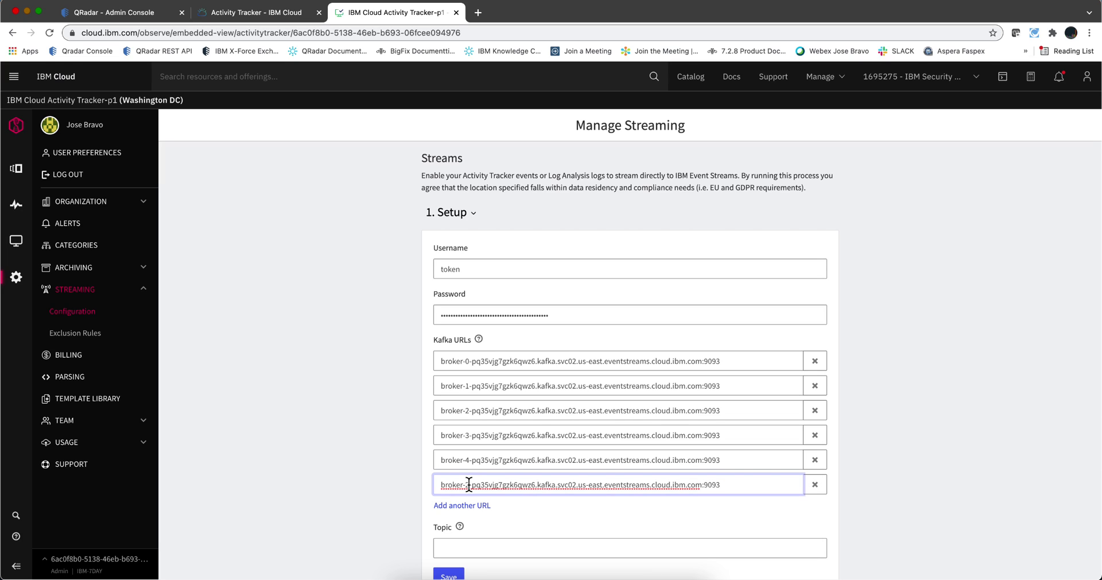
key("BackSpace")
type("5")
left_click(513, 520)
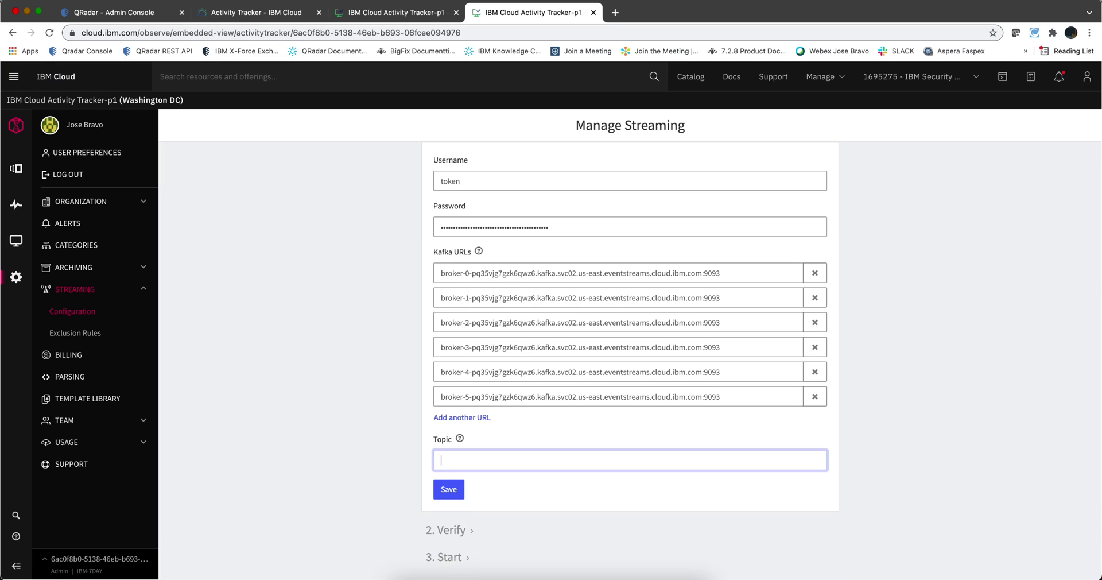
type("activity-tracker-qradar")
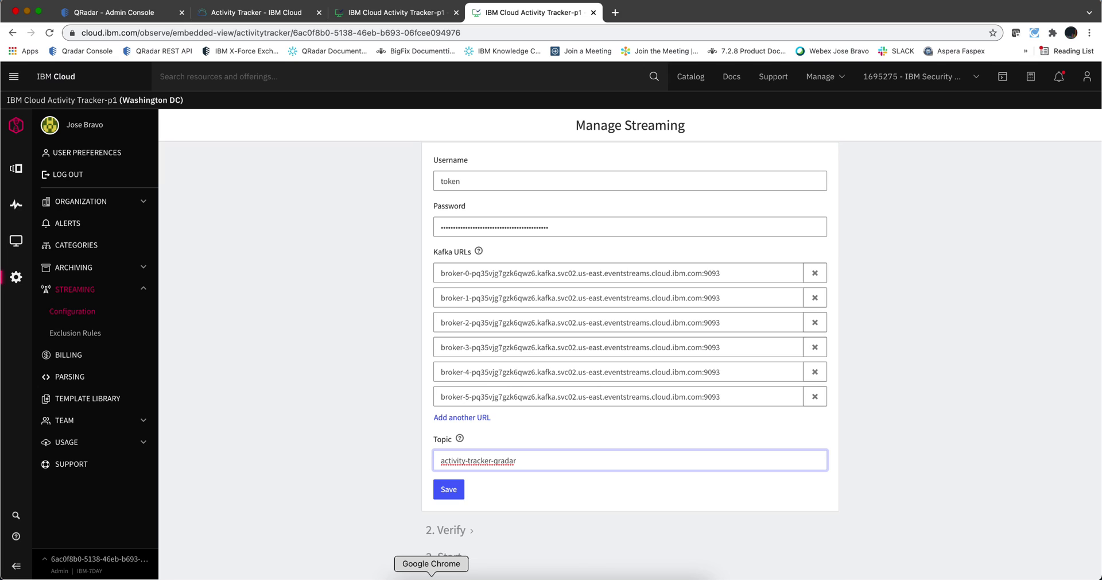
Step: Bring the QRadar - Admin Console browser tab to the front
left_click(150, 15)
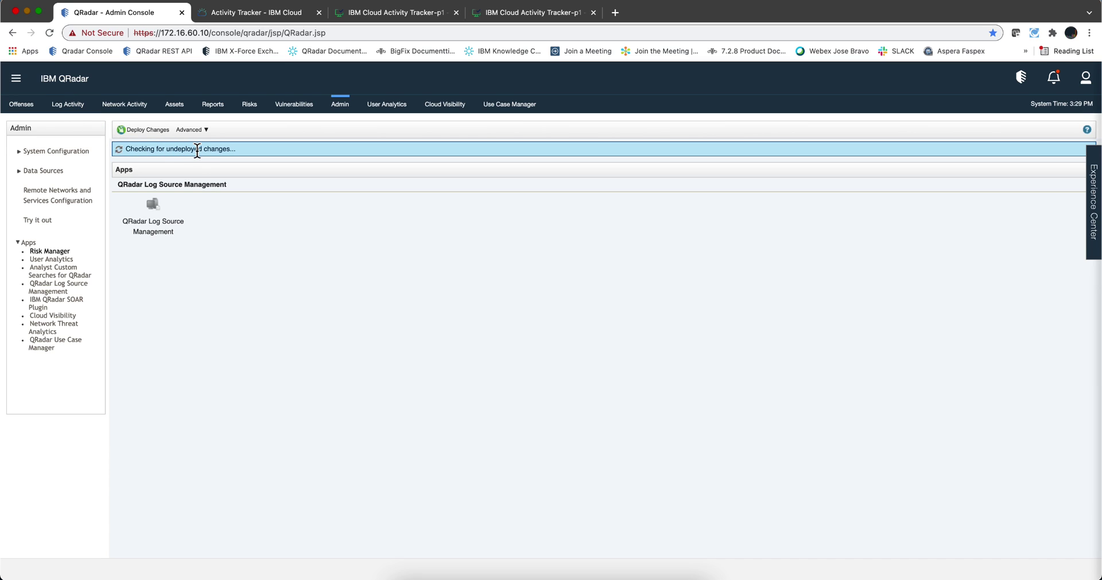
Step: Open QRadar Log Activity, save the streaming setup, and check that the Activity Tracker test events arrive
left_click(75, 108)
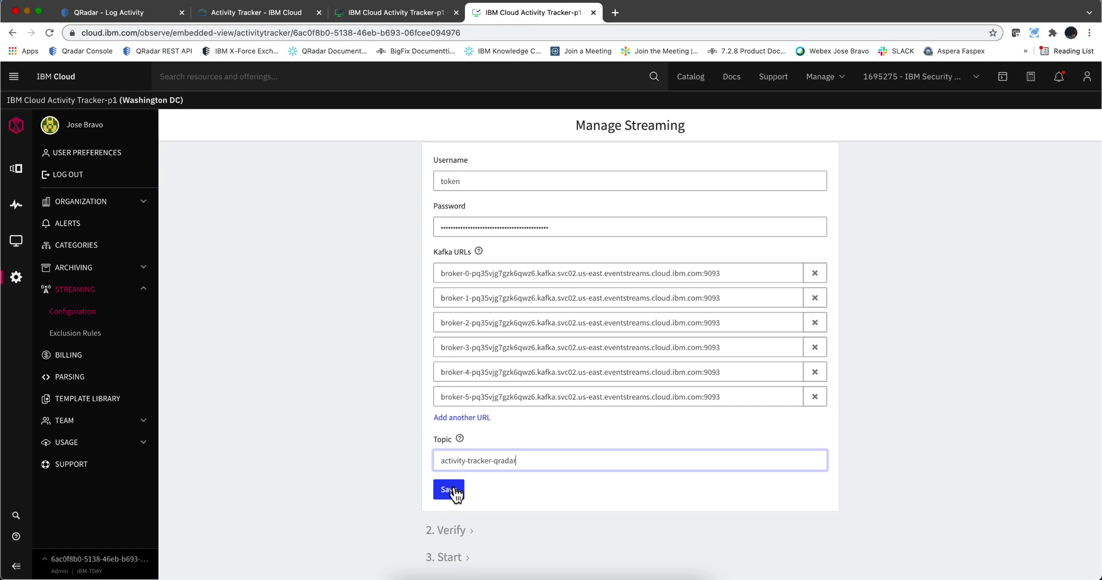
left_click(453, 491)
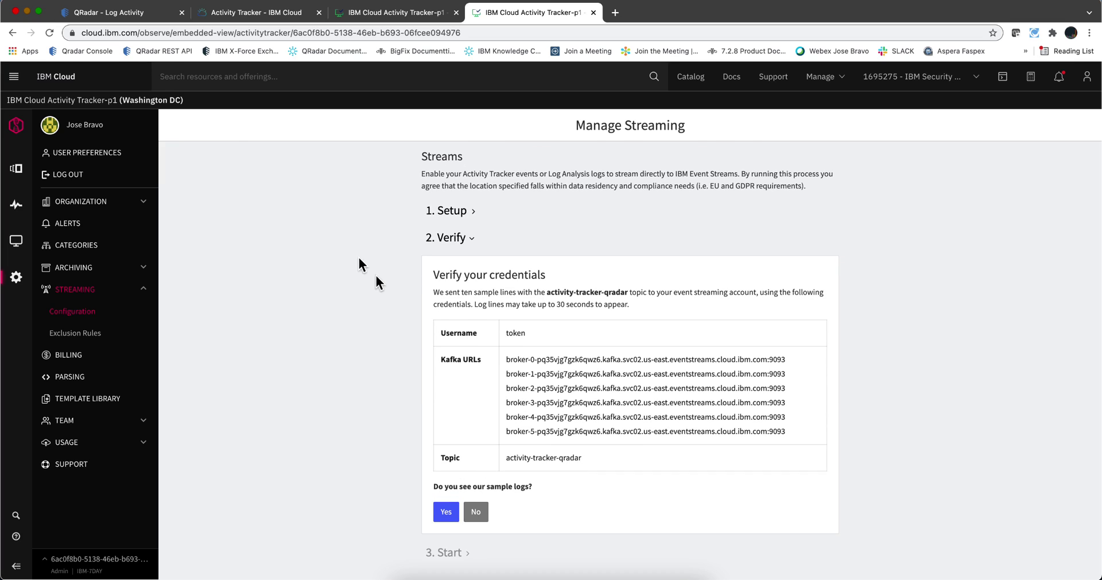
left_click(151, 16)
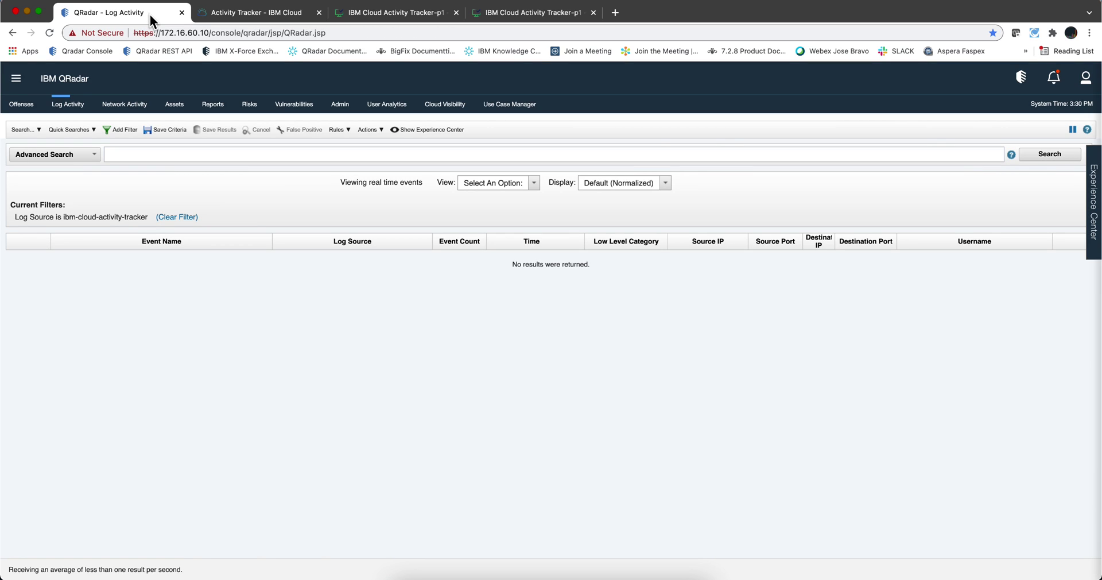
key("super+4")
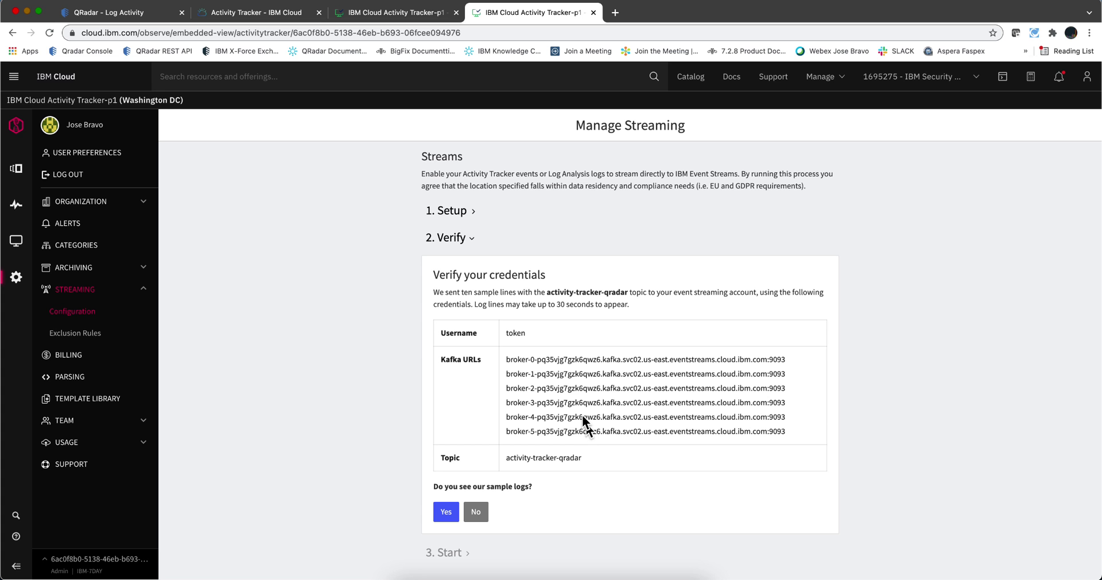
left_click(111, 9)
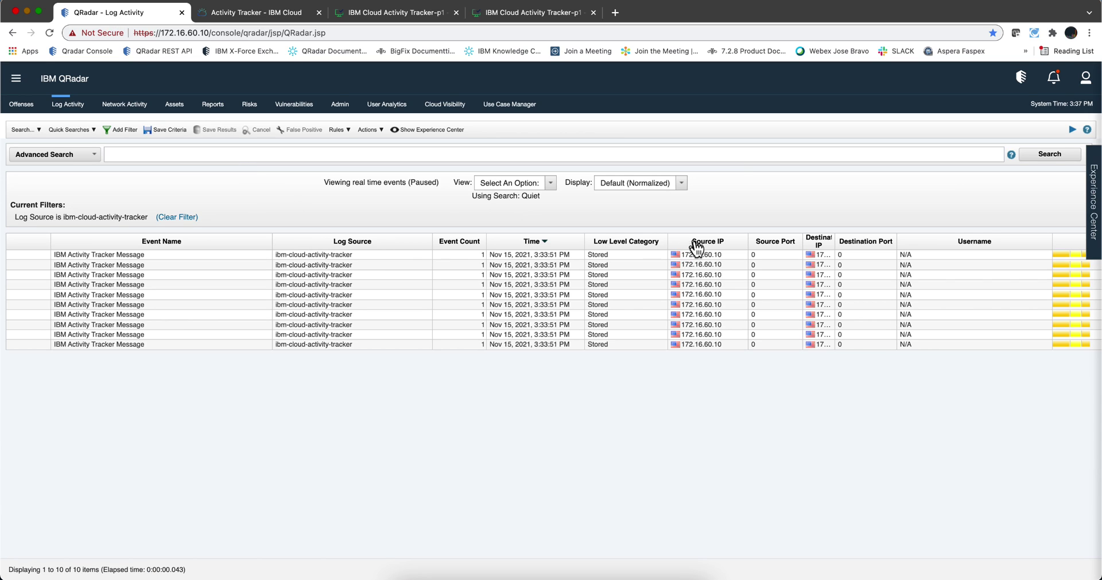
Step: Narrow the Log Source column and inspect the third event's payload, 'LogDNA test message: 3', then return to IBM Cloud
left_click_drag(432, 241, 393, 241)
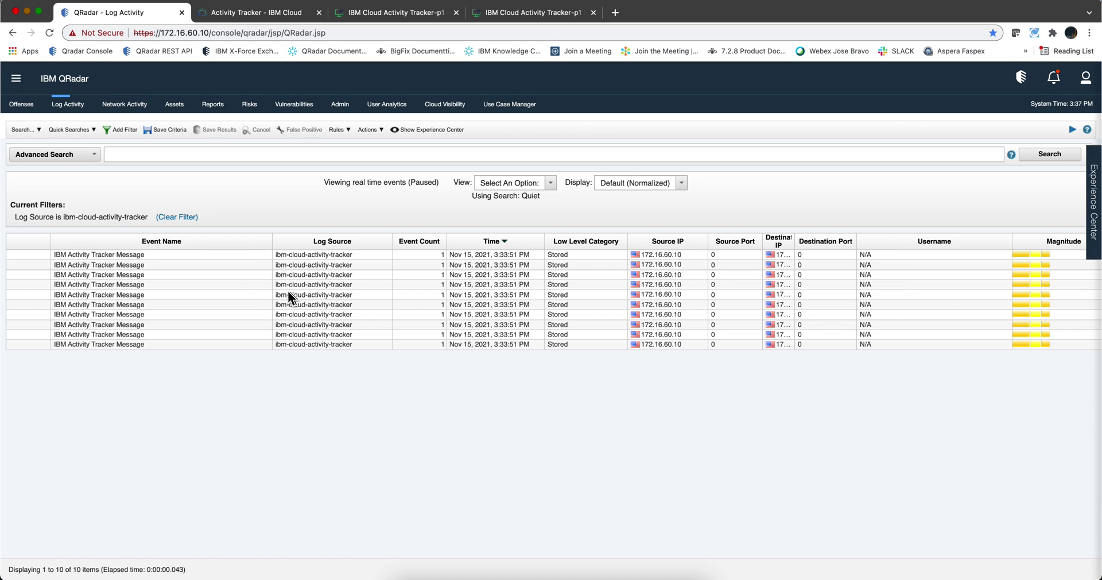
double_click(147, 273)
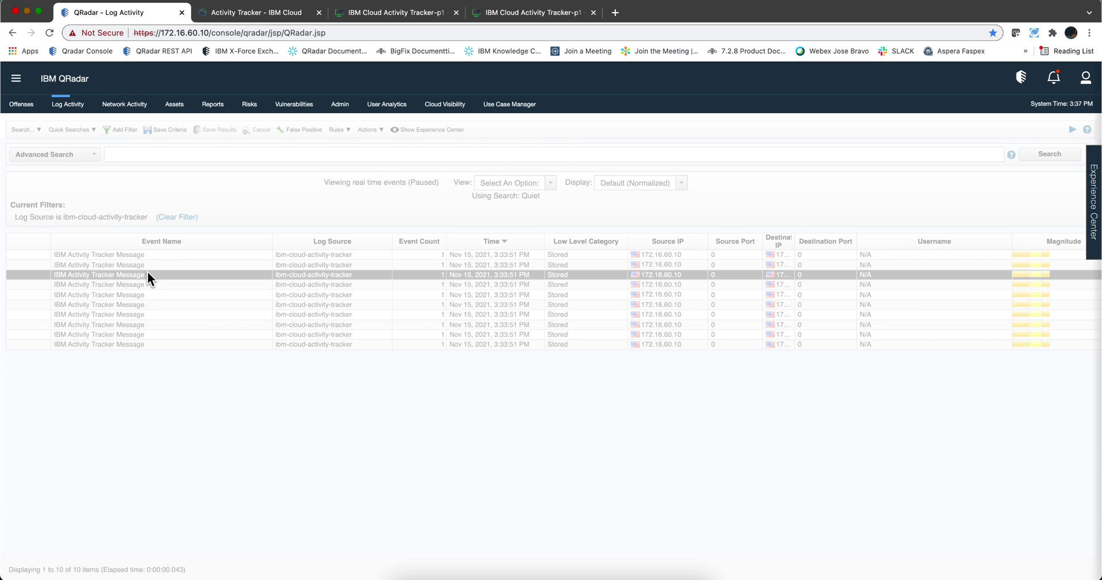
scroll(185, 298, "down", 5)
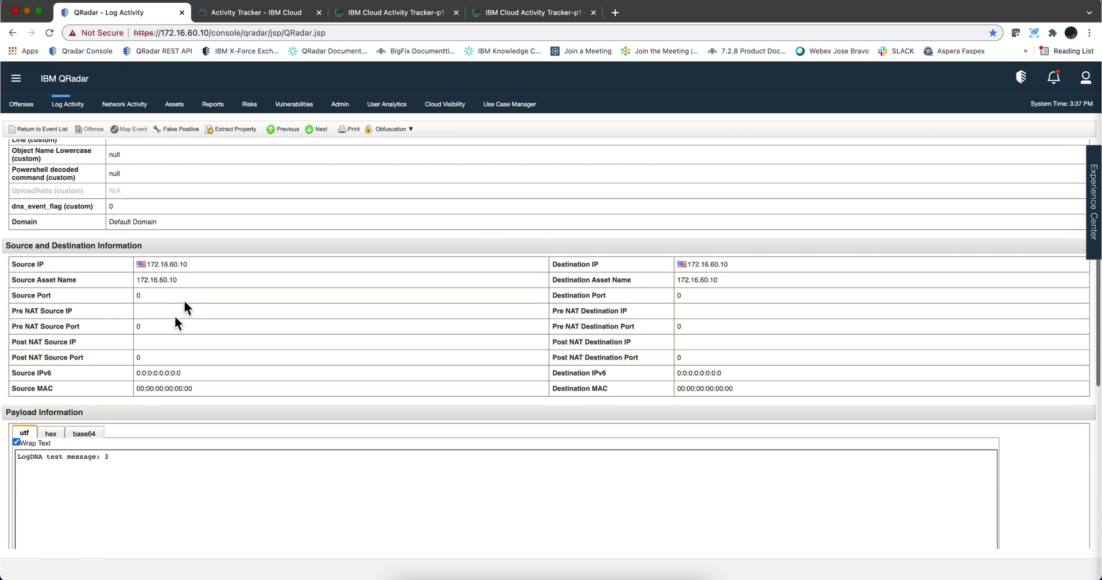
left_click_drag(109, 456, 15, 456)
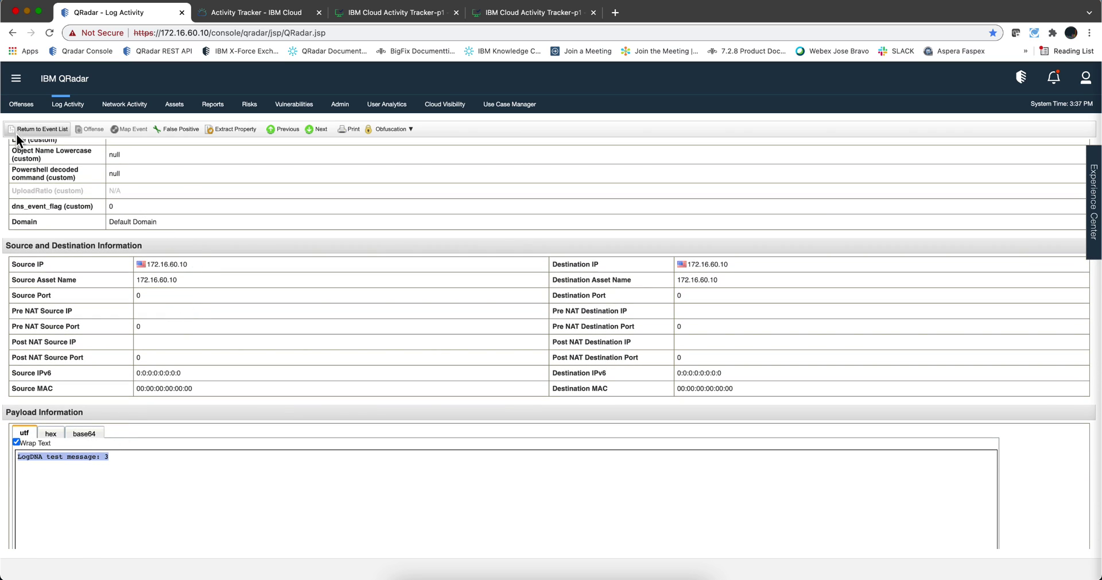
left_click(30, 128)
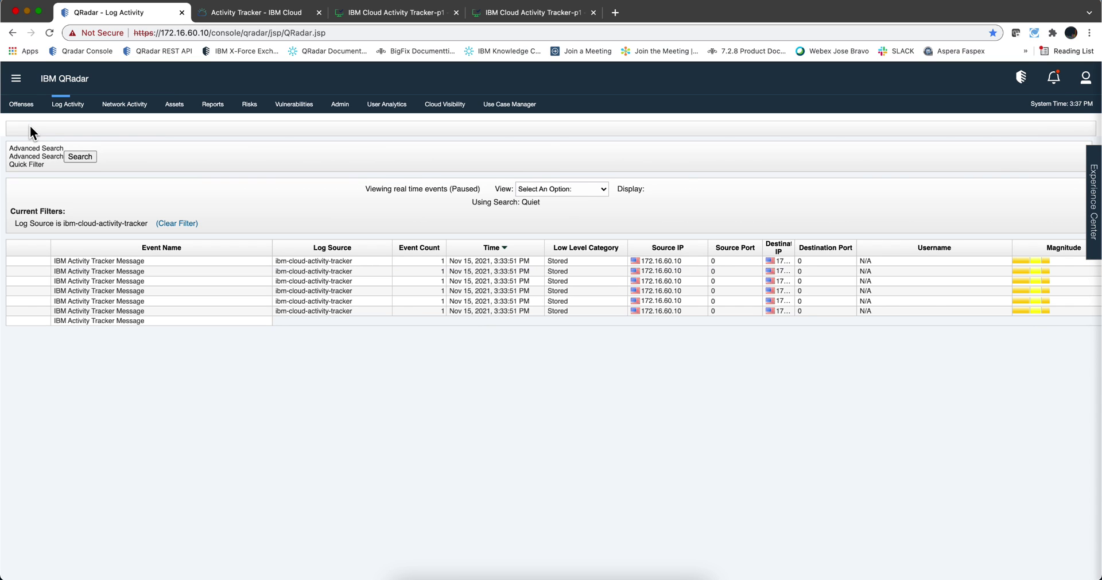
left_click(519, 14)
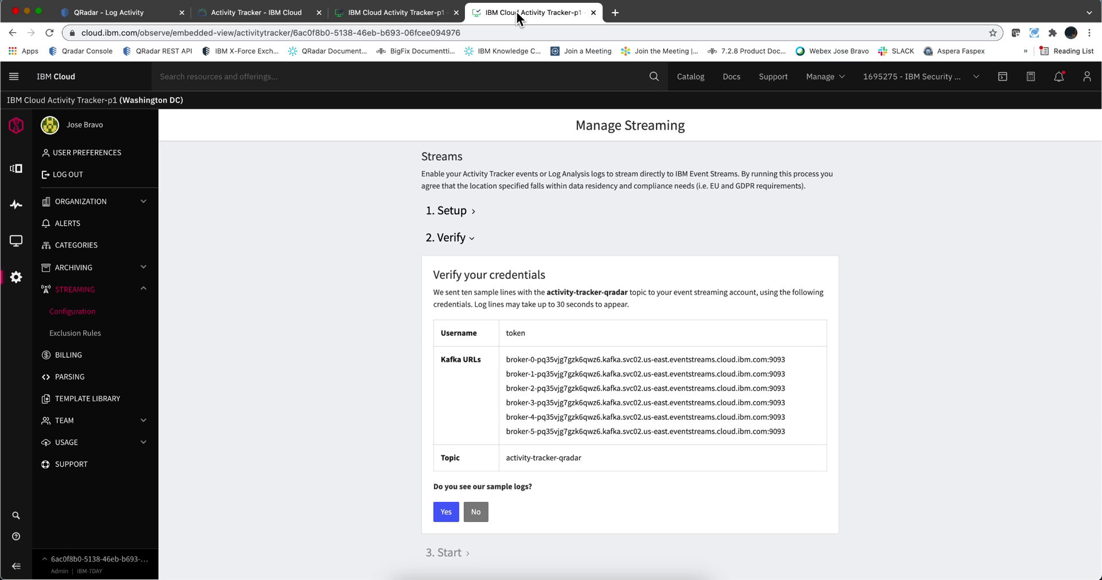
Step: Answer Yes to confirm the sample logs arrived, then bring the flow diagram screenshot forward
left_click(447, 513)
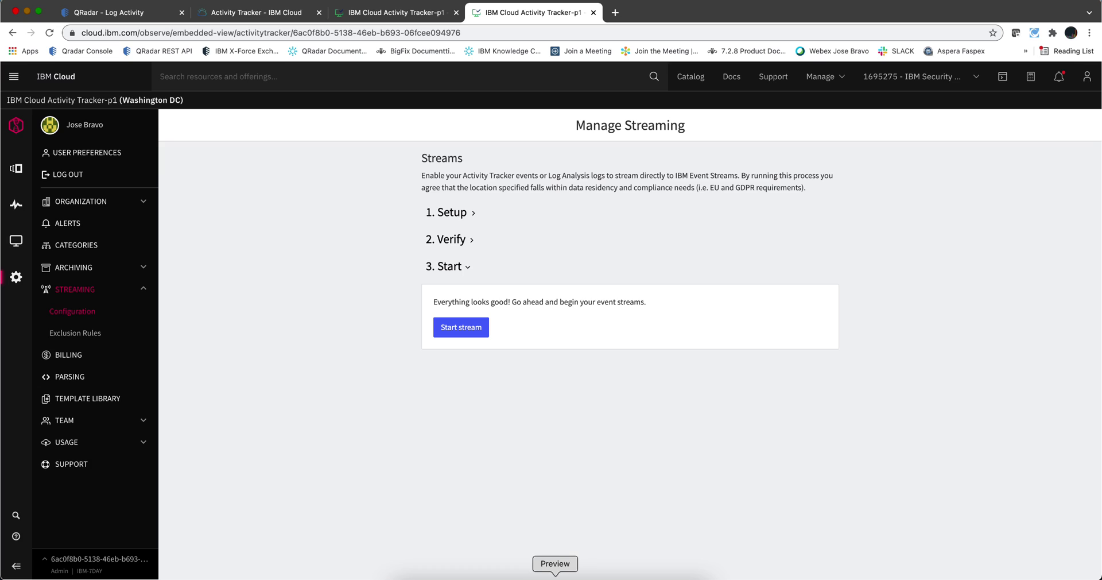
left_click(554, 576)
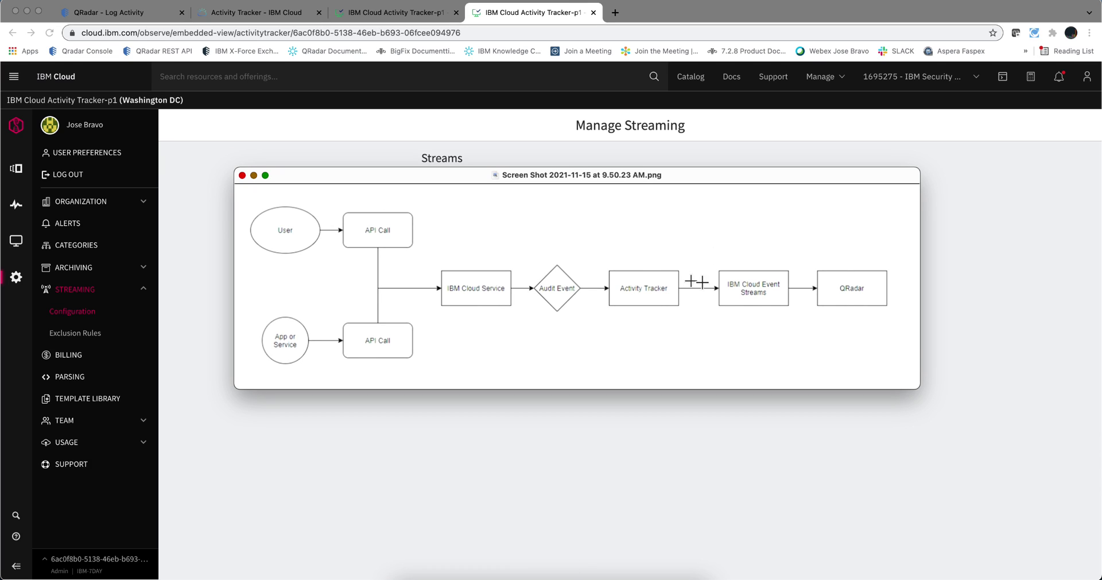